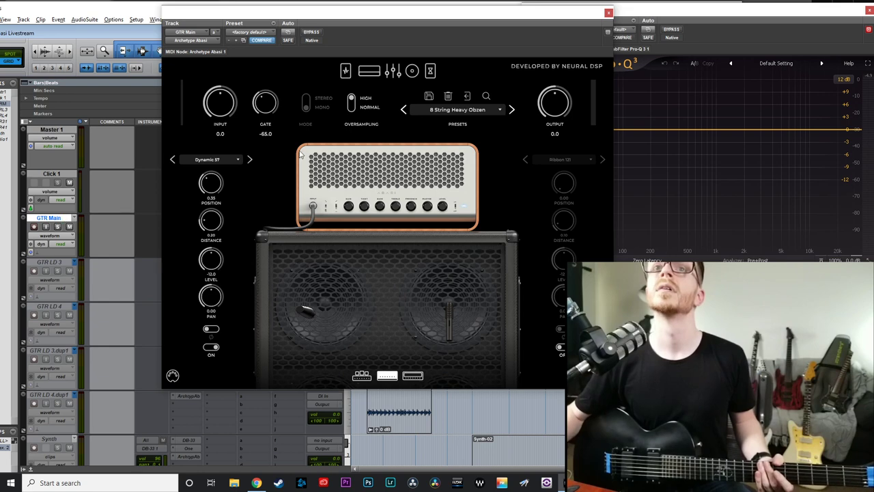
# - Load the Default preset, set the first cabinet microphone to Dynamic 57 and return to the amp section
pyautogui.click(467, 111)
pyautogui.click(450, 136)
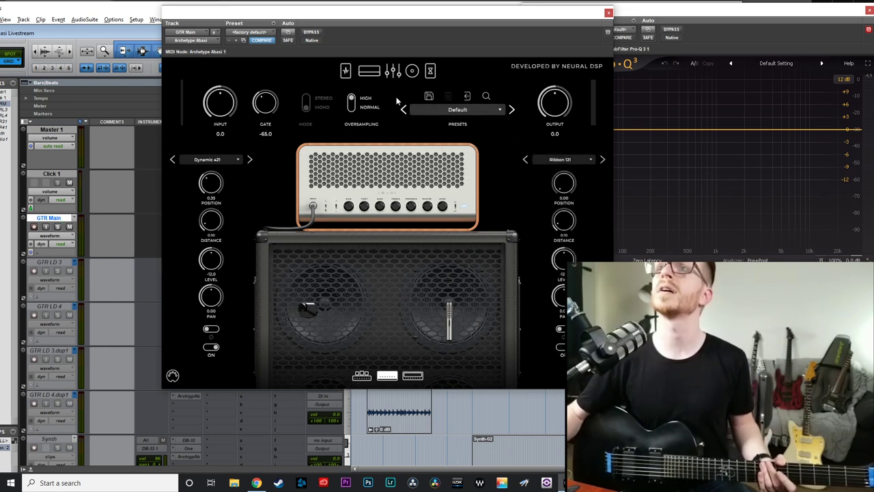
pyautogui.click(227, 161)
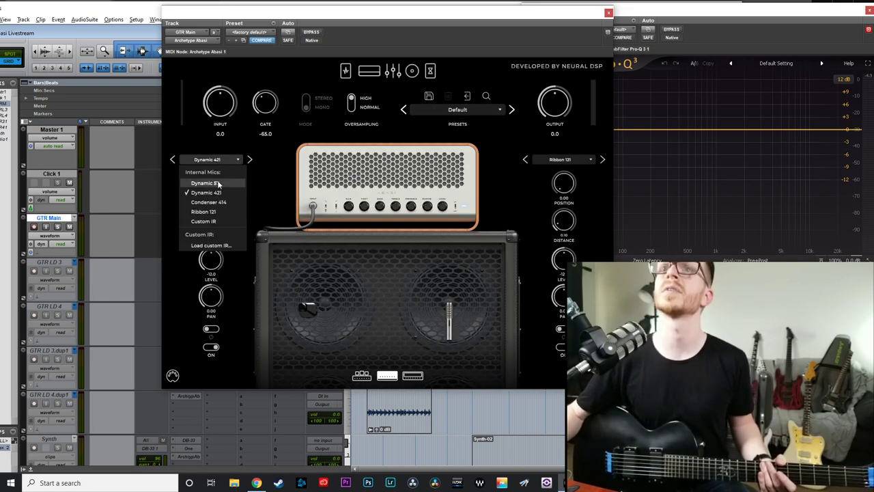
pyautogui.click(213, 179)
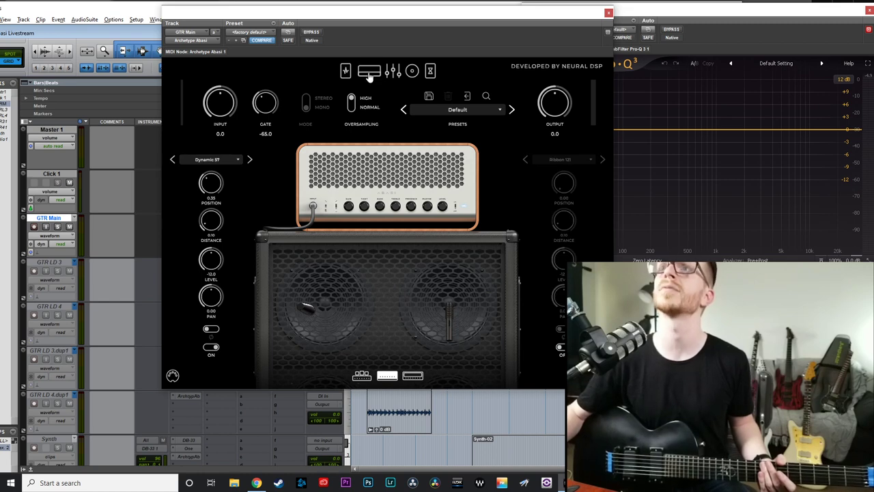
pyautogui.click(360, 75)
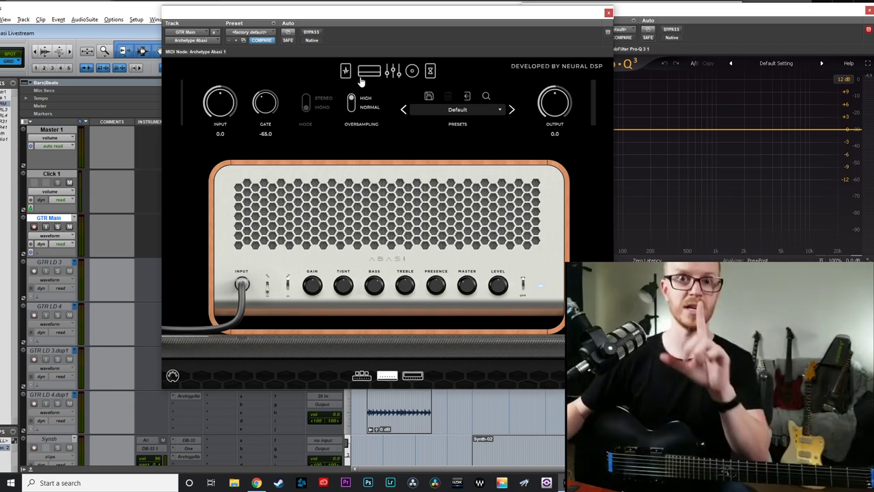
# - Switch to File Explorer, move its window aside and open the Archetype Abasi folder inside Neural DSP
pyautogui.click(239, 482)
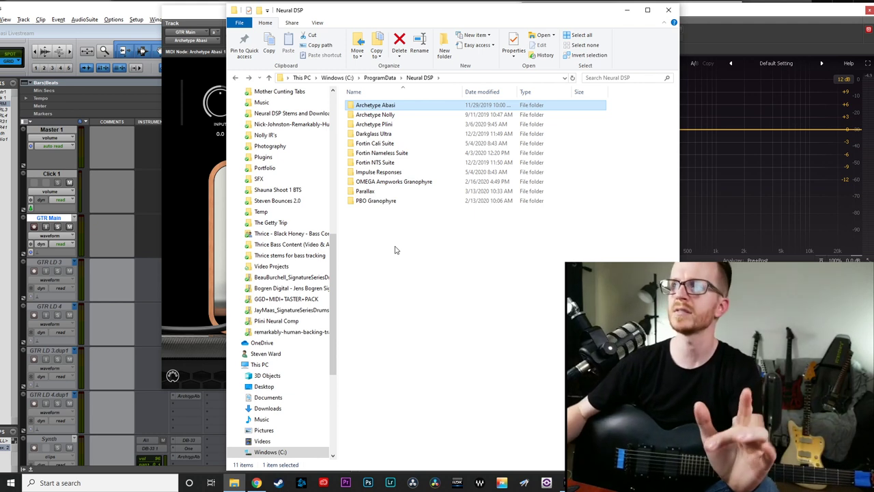
pyautogui.click(403, 234)
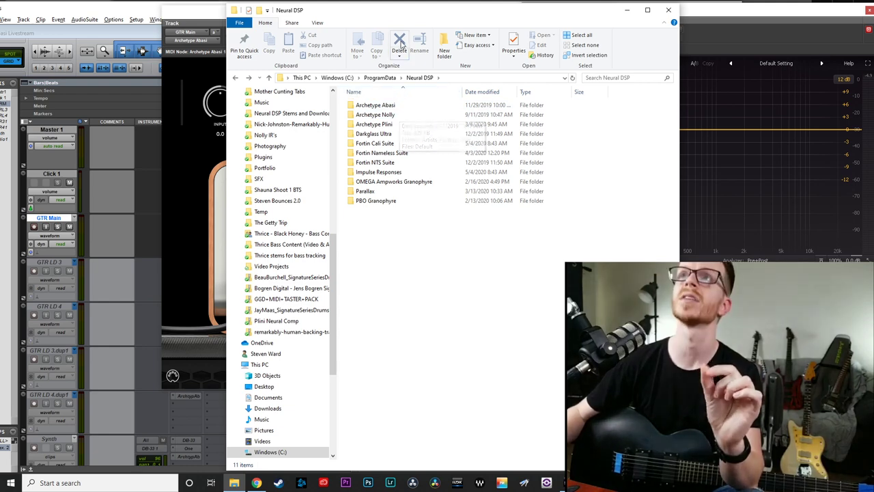
pyautogui.moveTo(404, 18); pyautogui.dragTo(576, 26)
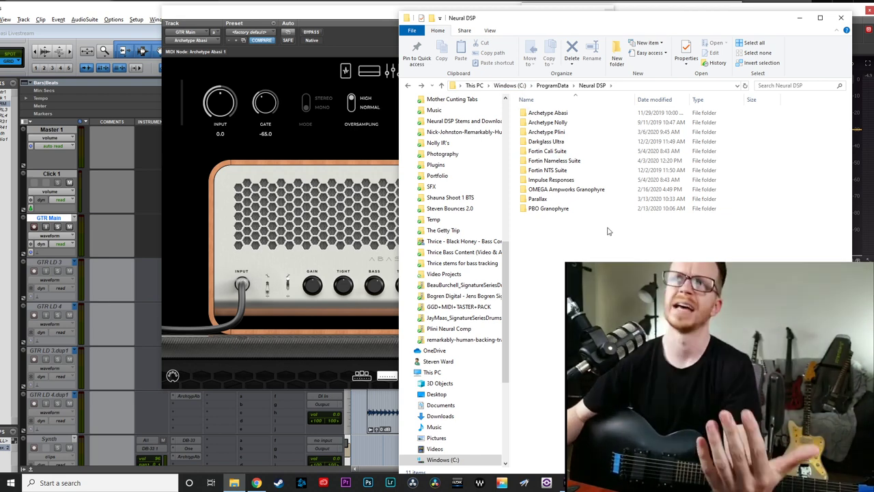
pyautogui.click(565, 115)
pyautogui.doubleClick(566, 115)
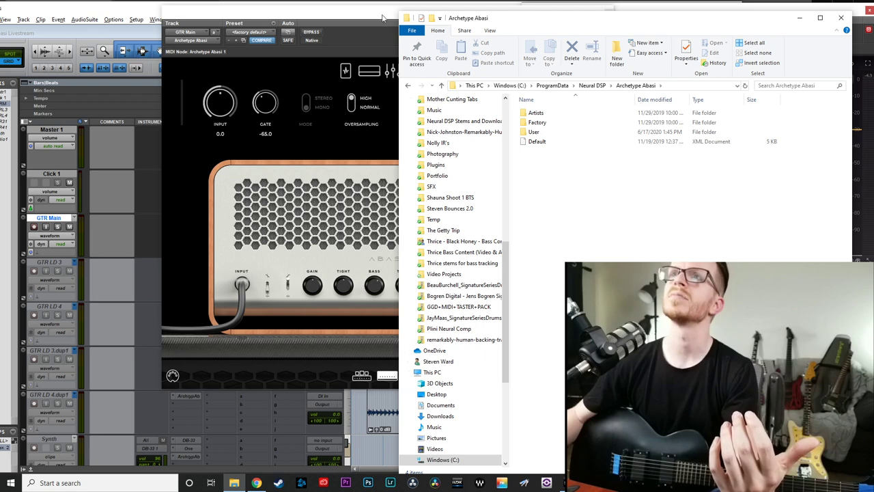
# - Return to the amp plugin, move its window aside and start saving the preset under the name Default
pyautogui.moveTo(383, 18); pyautogui.dragTo(356, 22)
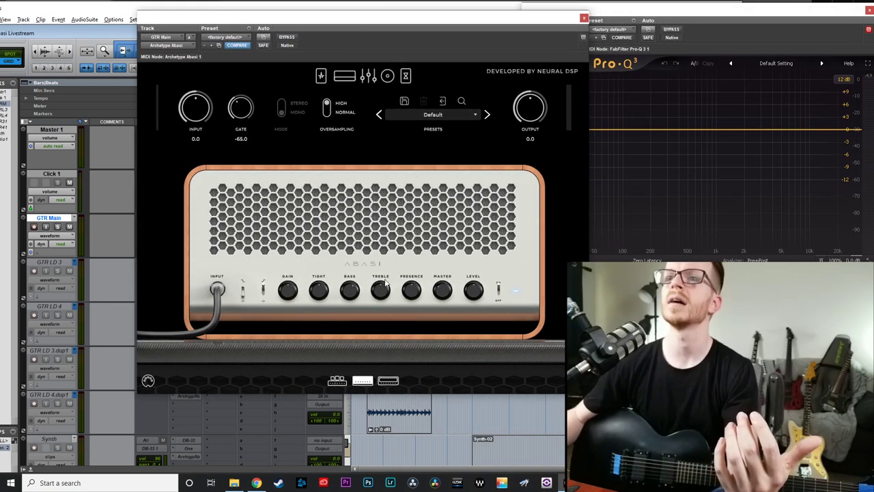
pyautogui.click(432, 116)
pyautogui.click(366, 137)
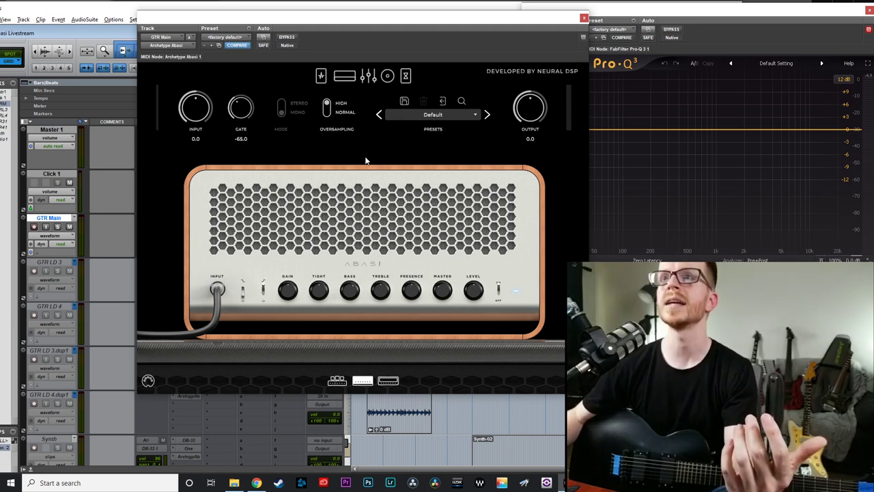
pyautogui.click(404, 101)
pyautogui.click(370, 239)
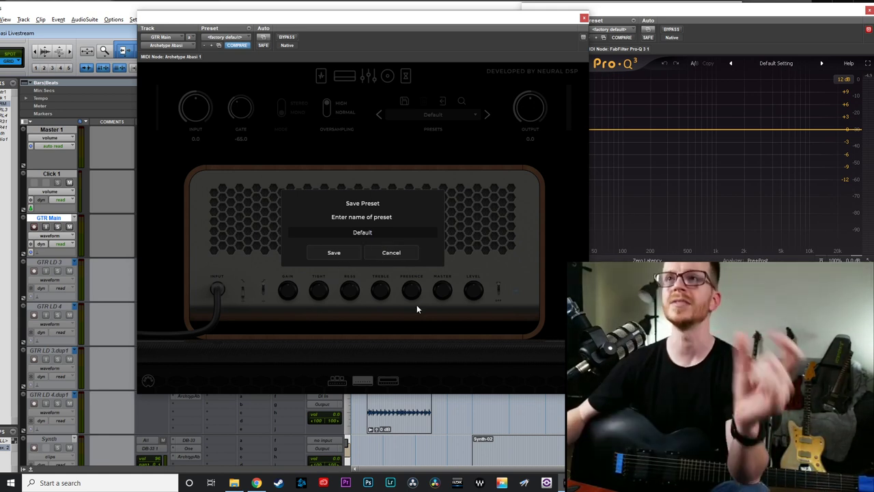
# - Locate the Default XML file in the Archetype Abasi folder in File Explorer, and return to the plugin
pyautogui.click(234, 483)
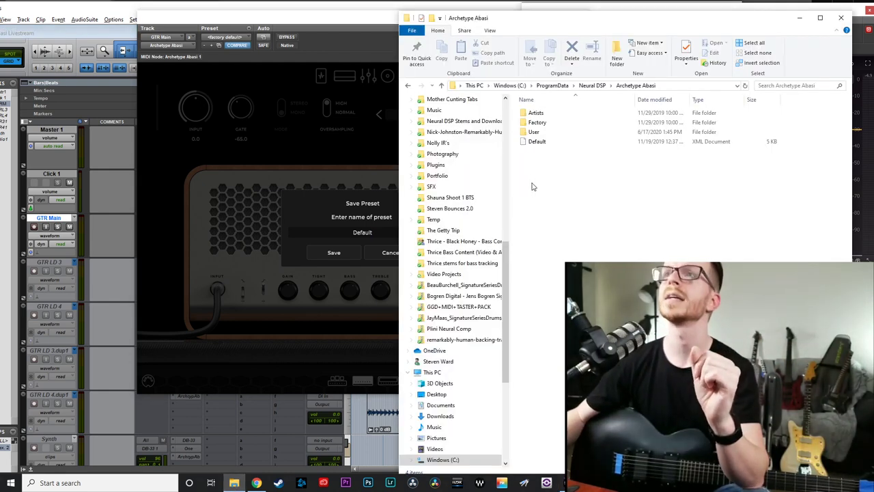
pyautogui.click(537, 145)
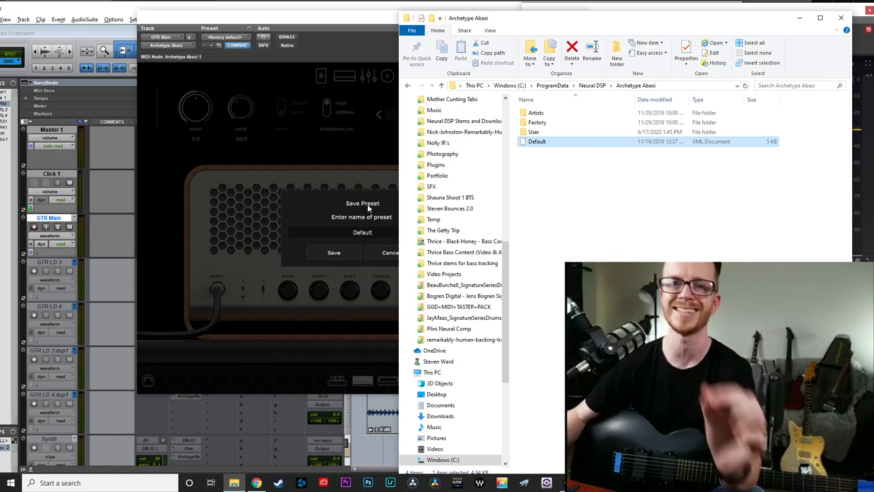
pyautogui.click(318, 173)
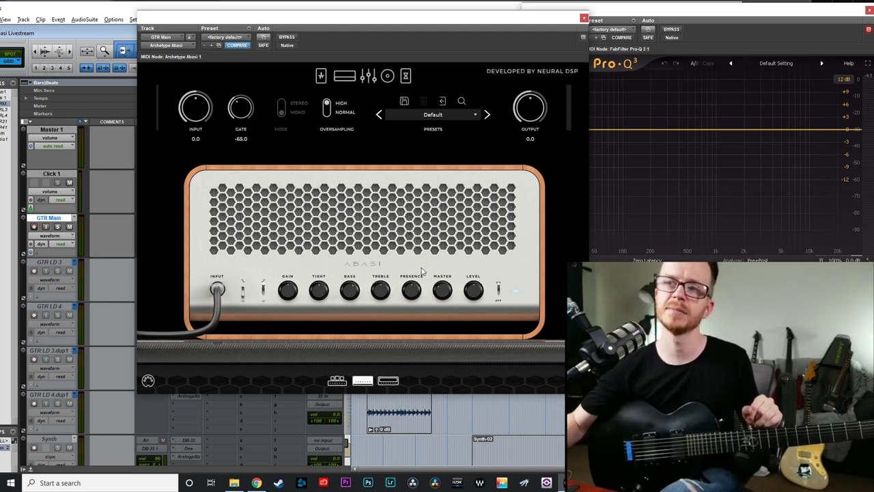
pyautogui.hotkey('alt', 'Tab')
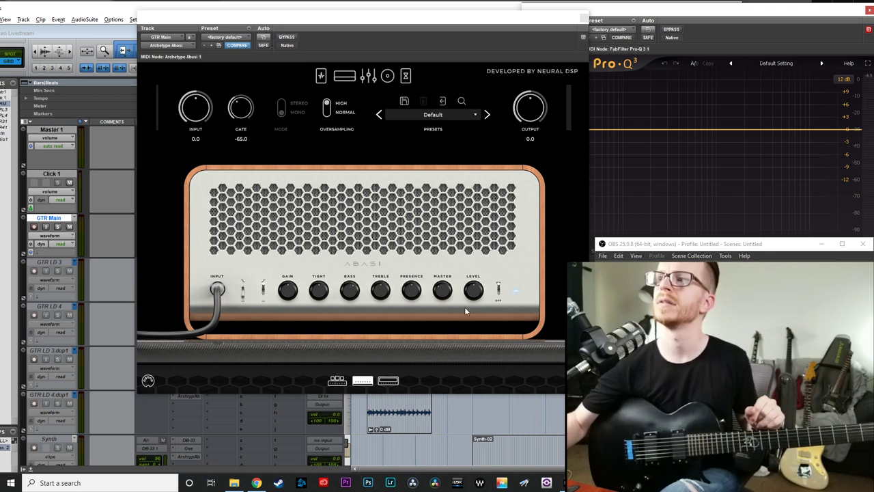
pyautogui.click(418, 228)
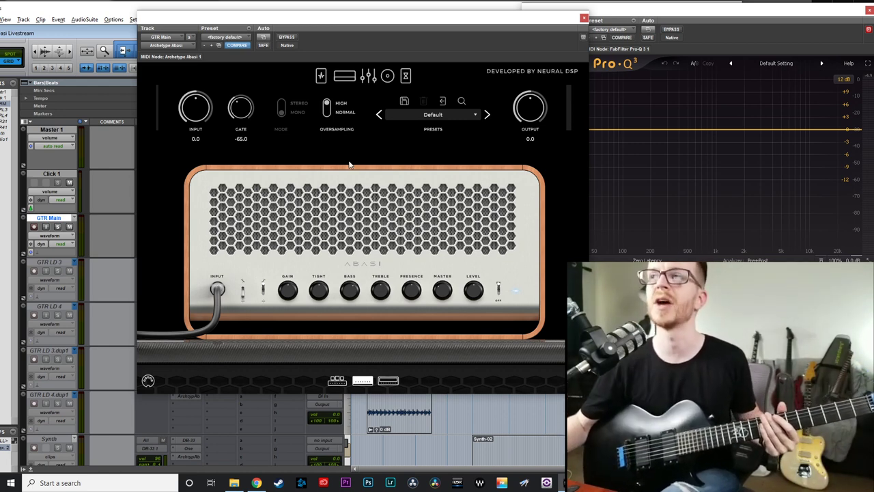
# - Toggle input monitoring on the GTR Main track, leaving it on
pyautogui.click(46, 226)
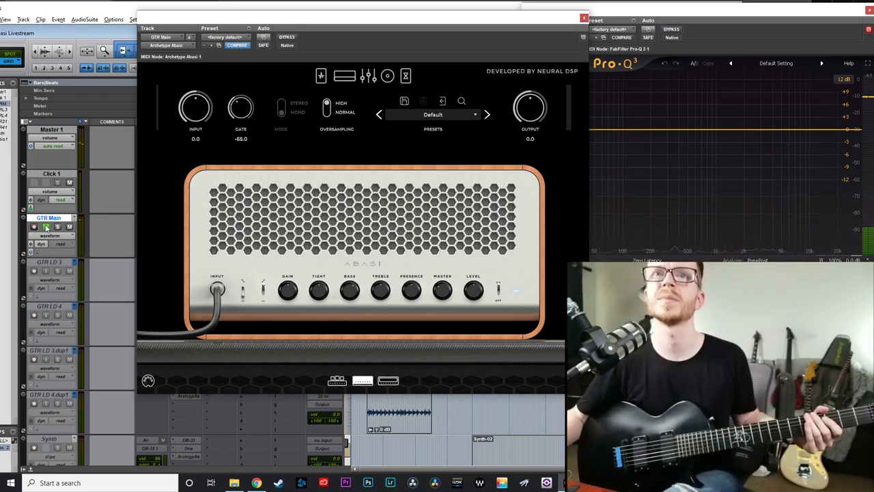
pyautogui.click(46, 226)
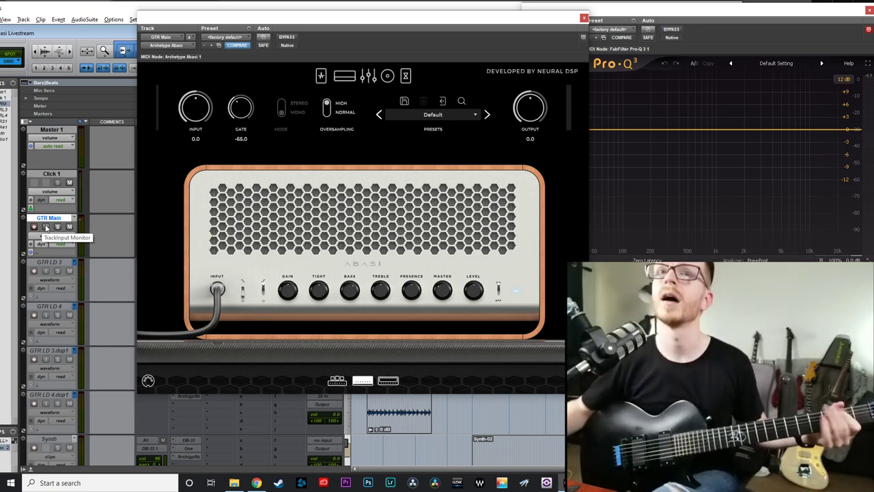
pyautogui.click(45, 227)
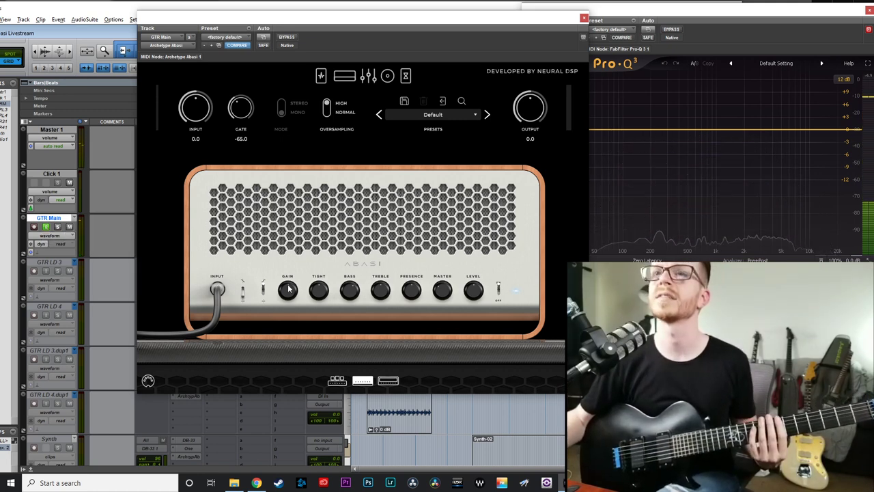
# - Review the cabinet and amp sections, and in the pedal section raise the Pathos treble to about three o'clock
pyautogui.click(387, 76)
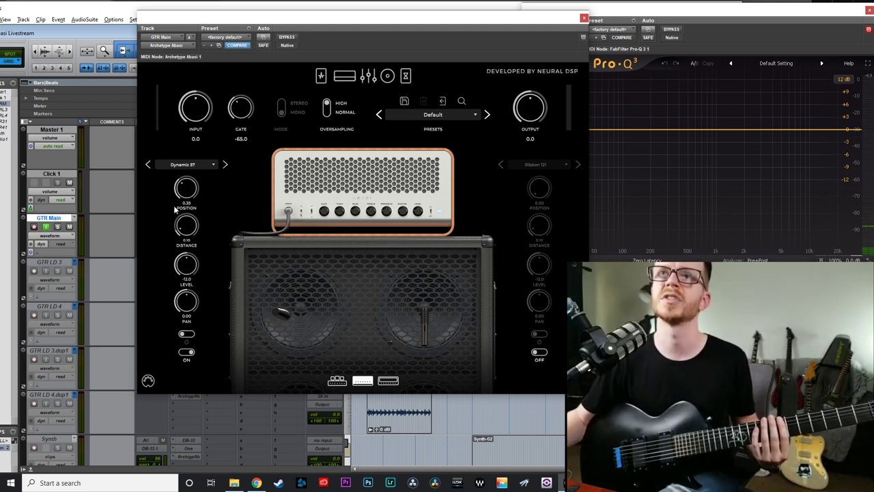
pyautogui.click(339, 78)
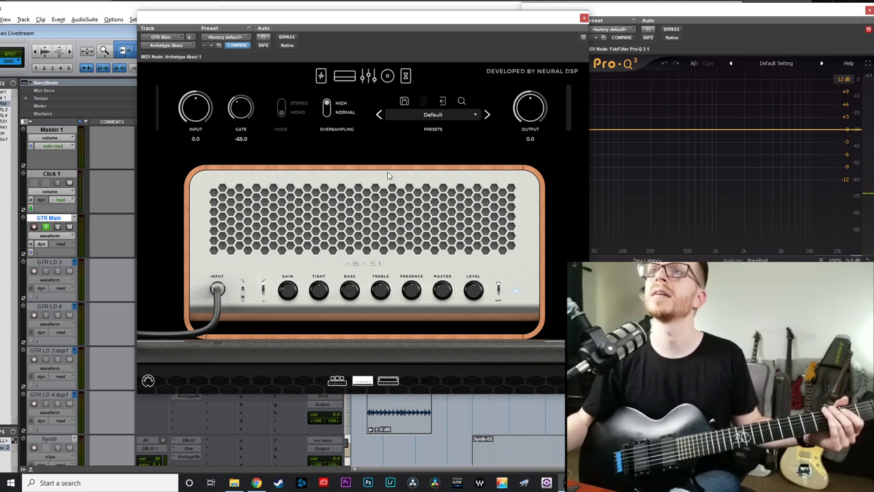
pyautogui.click(388, 76)
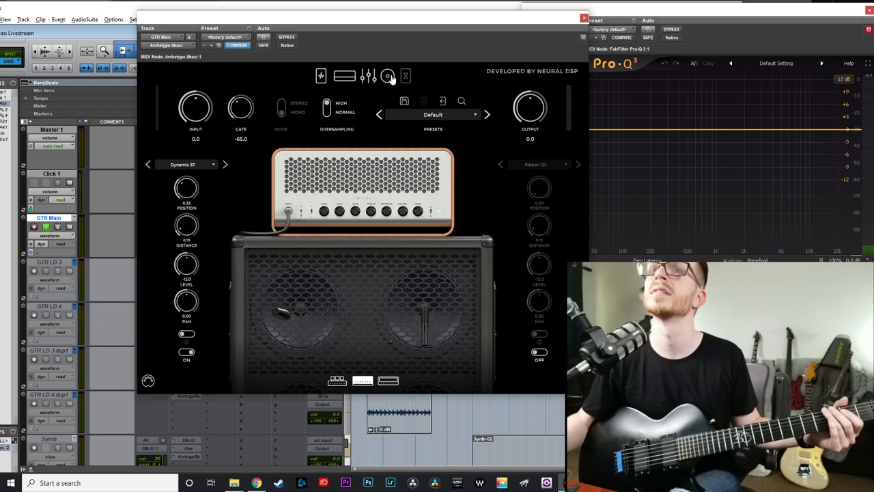
pyautogui.click(368, 75)
pyautogui.click(321, 76)
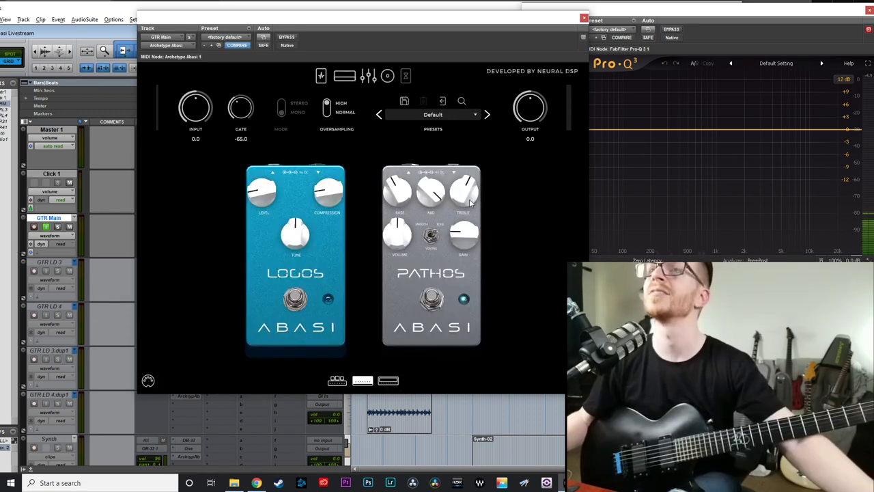
pyautogui.moveTo(468, 203); pyautogui.dragTo(463, 208)
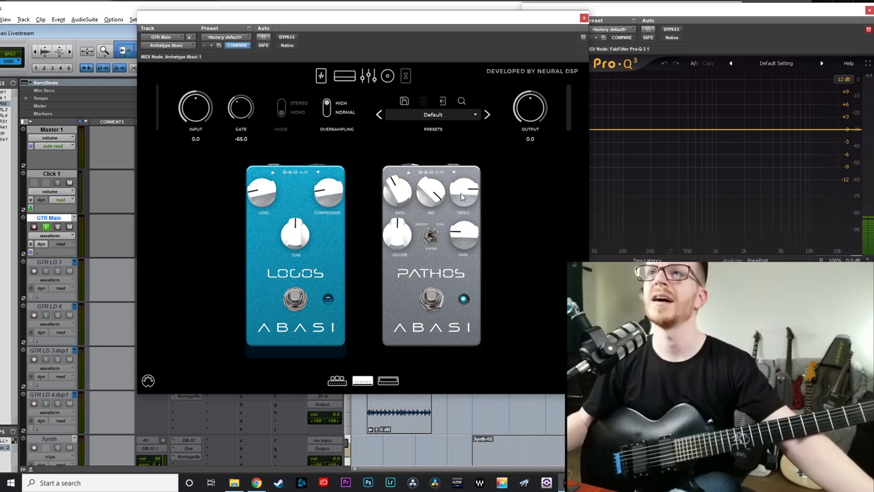
pyautogui.moveTo(462, 196); pyautogui.dragTo(465, 202)
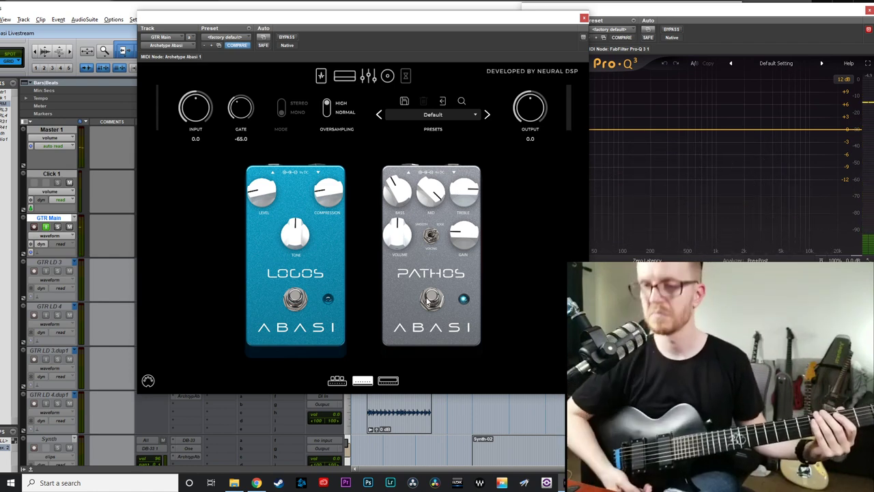
# - Switch to the third amp and lower the Pathos pedal's treble to about one o'clock and its mid to about three o'clock
pyautogui.click(389, 382)
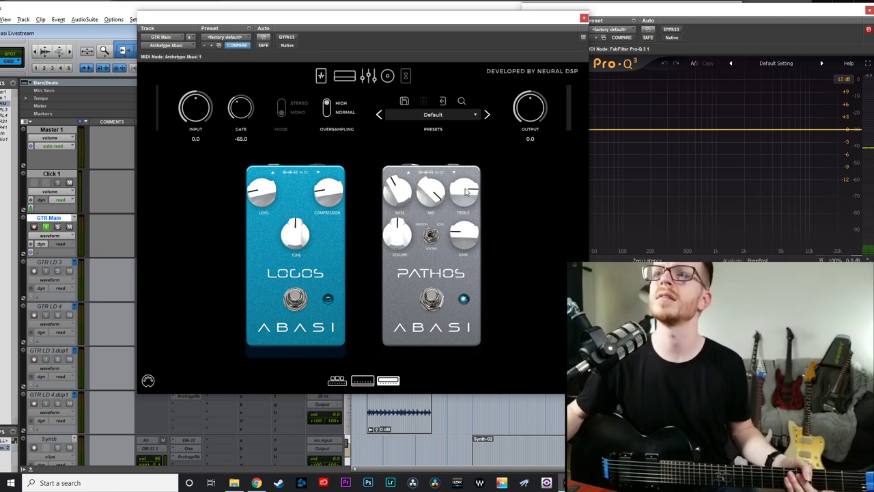
pyautogui.moveTo(467, 194); pyautogui.dragTo(467, 219)
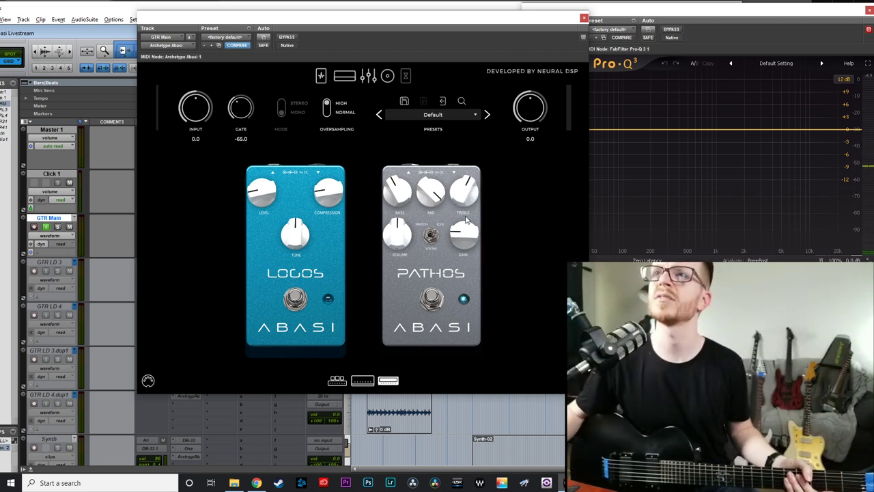
pyautogui.moveTo(431, 192); pyautogui.dragTo(463, 185)
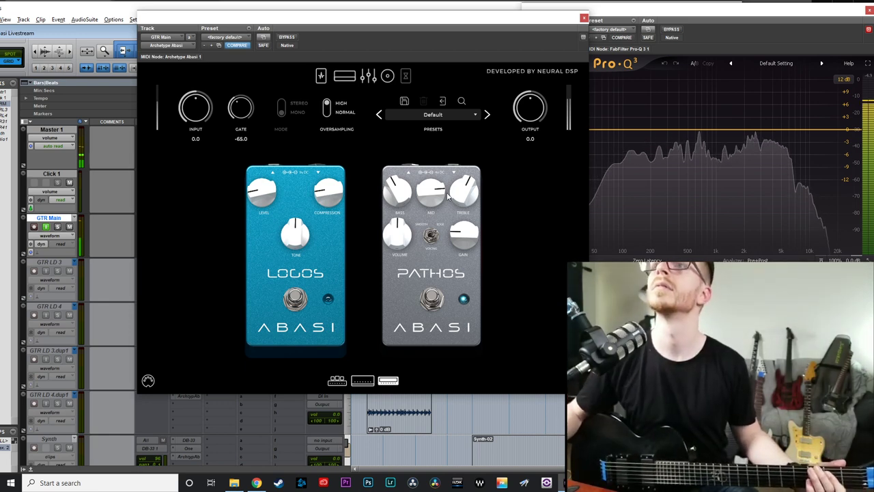
# - Compare the tone with the Pathos pedal off and on, and raise its volume to about three o'clock
pyautogui.click(437, 295)
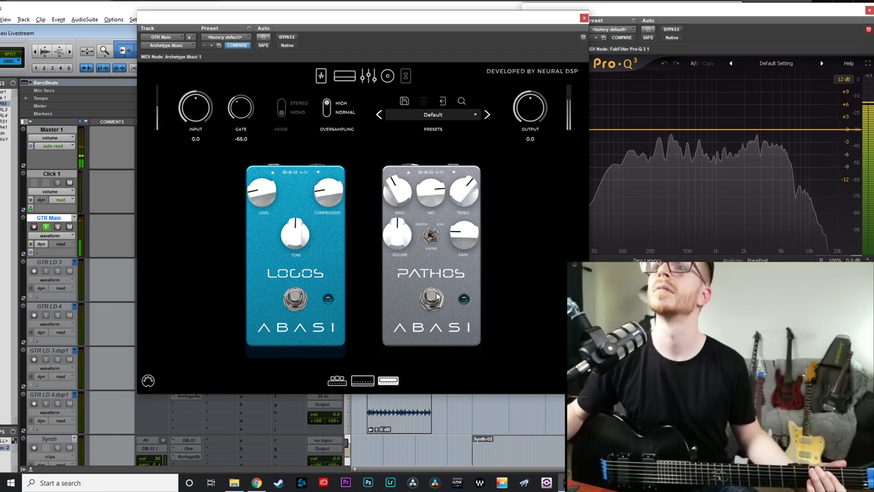
pyautogui.click(433, 294)
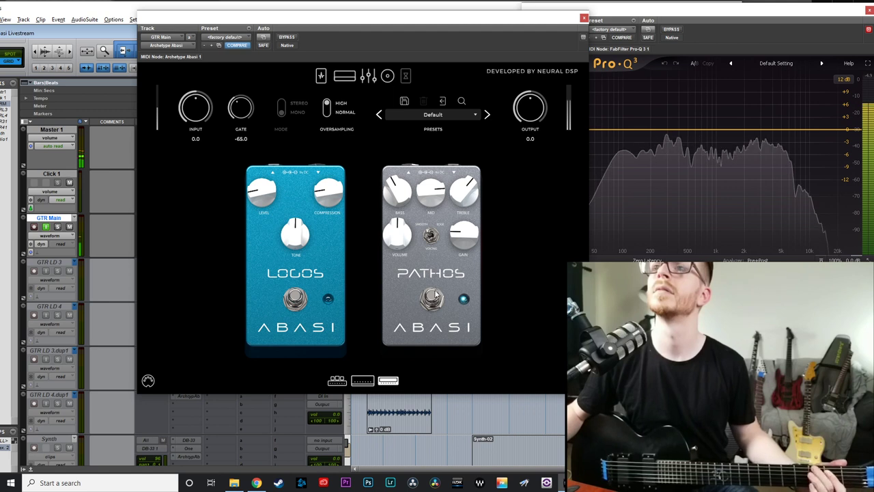
pyautogui.click(433, 294)
pyautogui.moveTo(410, 239); pyautogui.dragTo(399, 200)
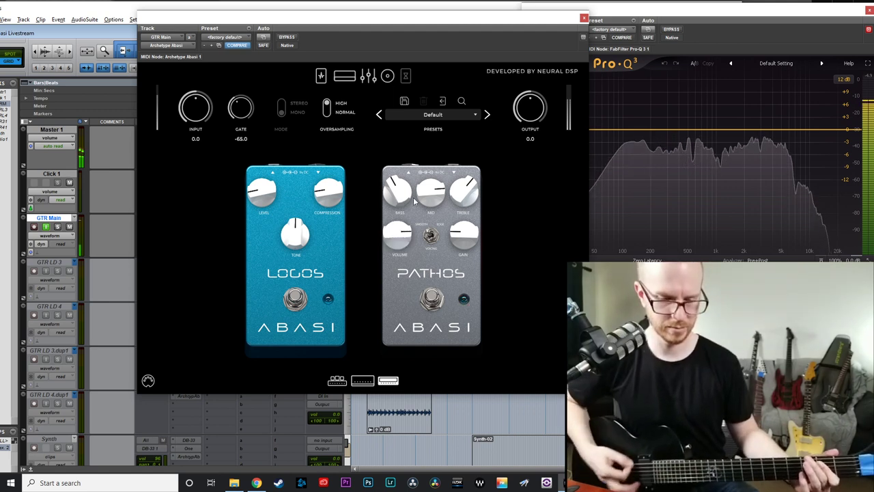
# - Switch the Pathos pedal on and off repeatedly to compare the tone at the raised volume, leaving it off
pyautogui.click(433, 296)
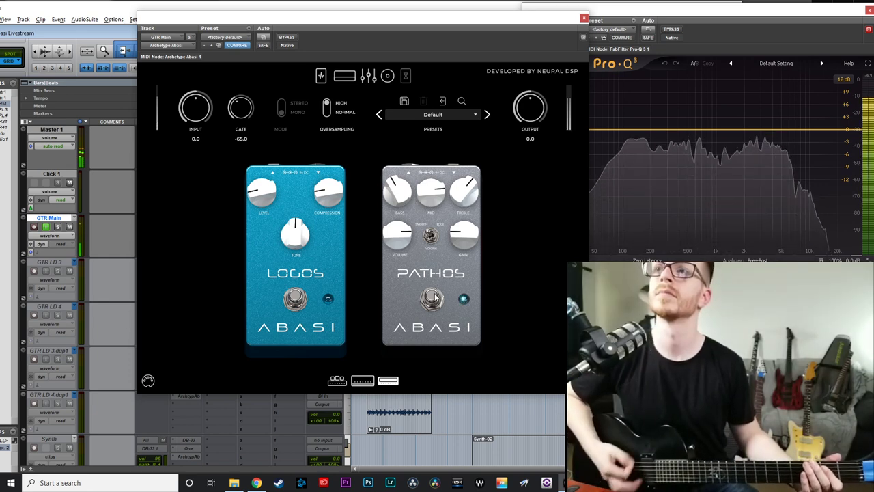
pyautogui.click(434, 296)
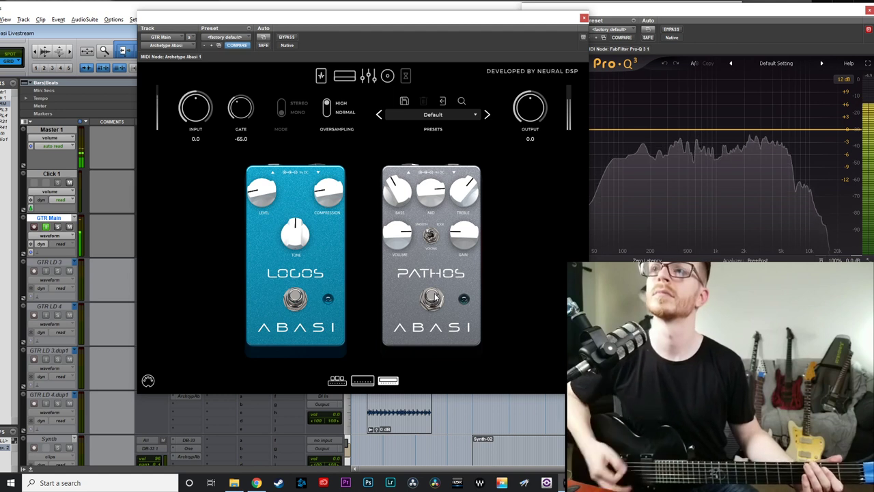
pyautogui.click(433, 295)
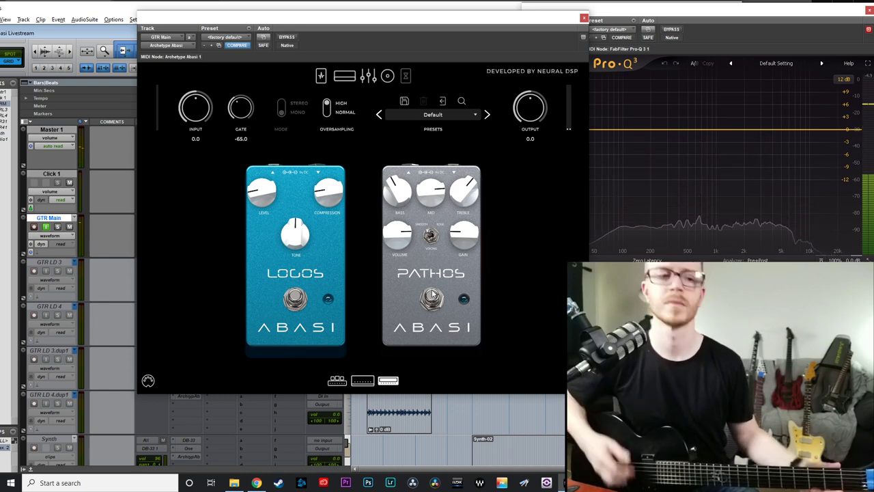
pyautogui.click(432, 295)
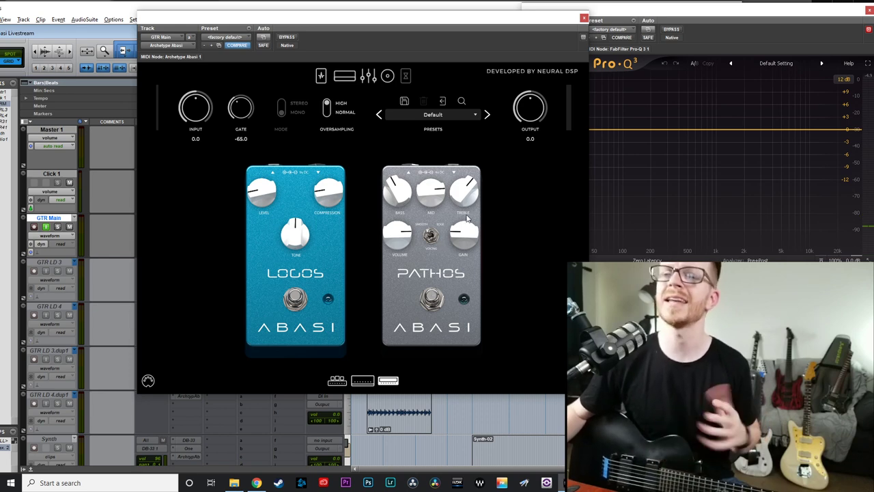
# - Compare the third amp with the second amp, and return to the pedal section with the third amp active
pyautogui.click(345, 77)
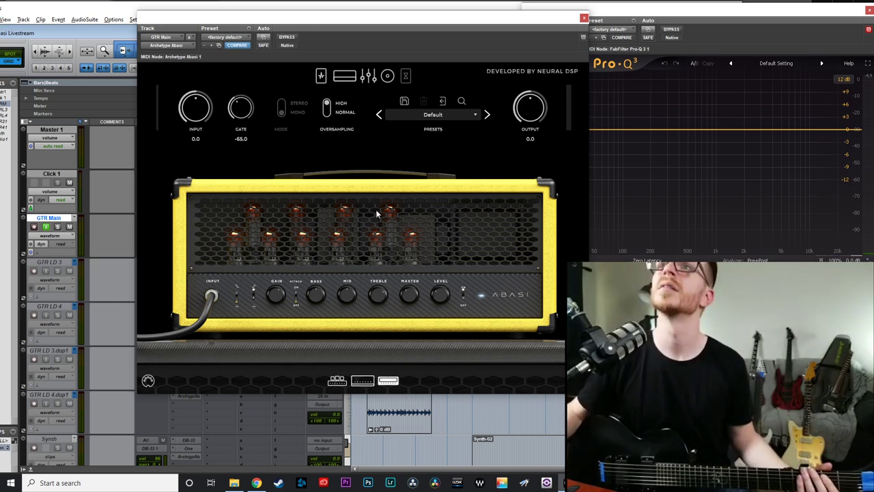
pyautogui.click(363, 381)
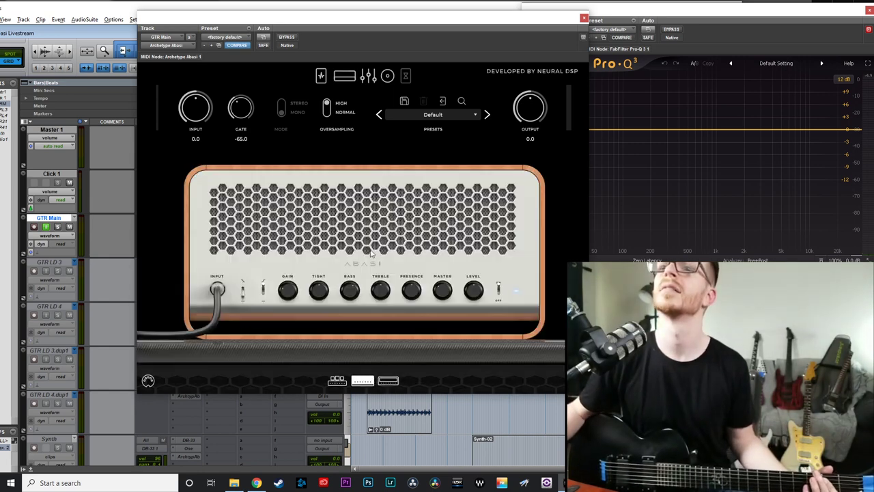
pyautogui.click(323, 79)
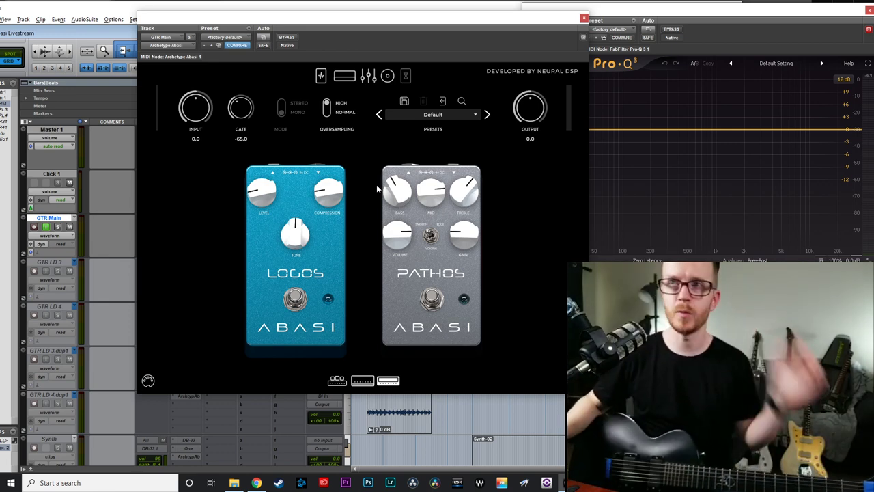
# - In the third amp's graphic EQ, lower the 500 Hz band to -1.8 and the 4 kHz band to -0.8
pyautogui.click(369, 77)
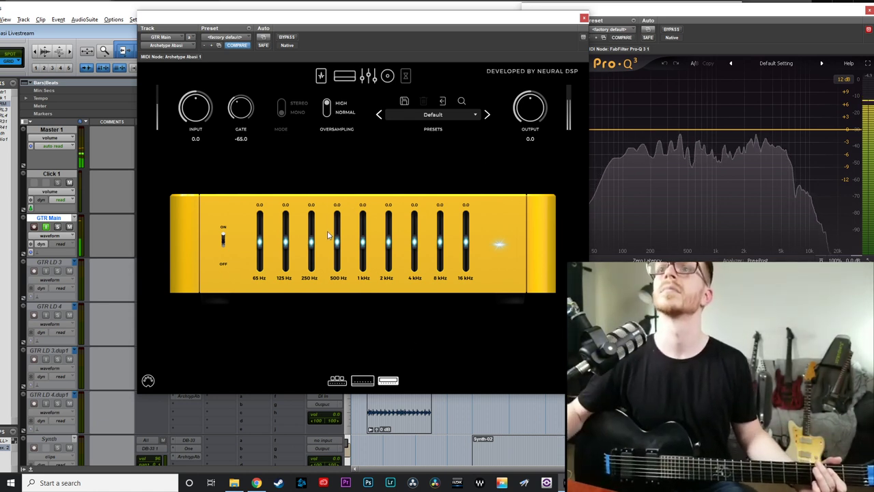
pyautogui.moveTo(338, 248)
pyautogui.mouseDown()
pyautogui.moveTo(337, 239)
pyautogui.moveTo(338, 251)
pyautogui.mouseUp()
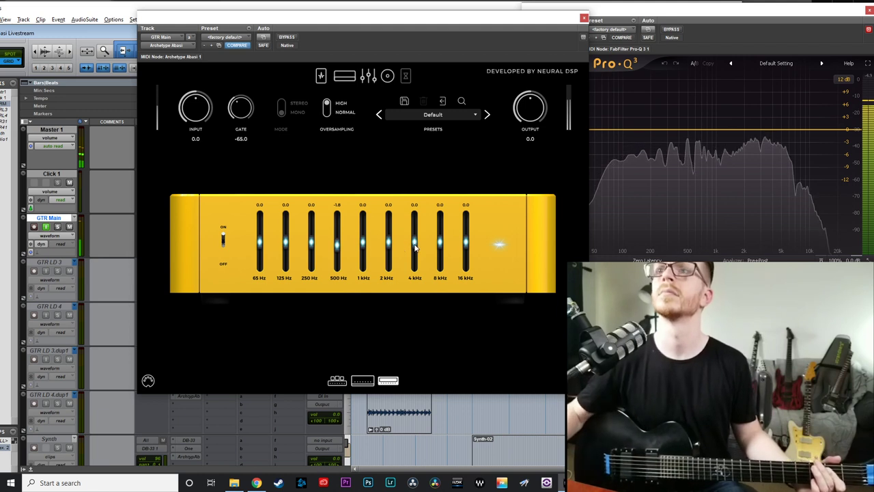
pyautogui.moveTo(415, 250); pyautogui.dragTo(416, 250)
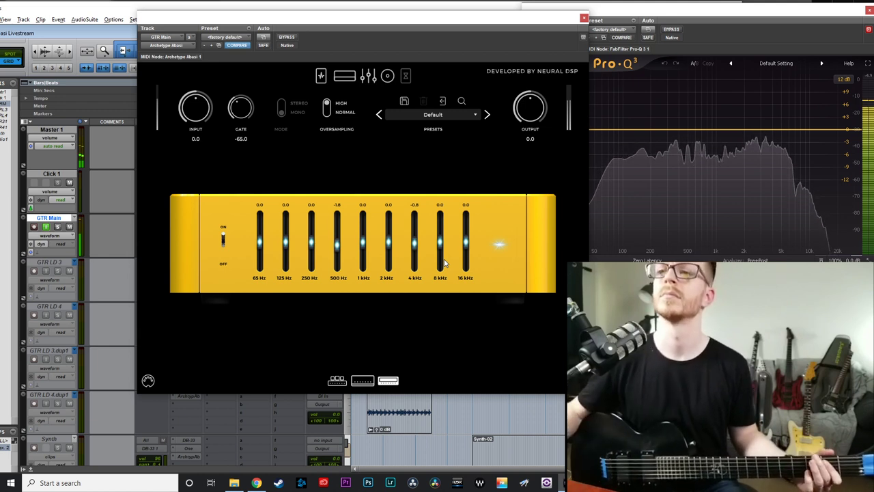
# - Check the amp section, and in the graphic EQ lower 1 kHz to -0.8, 250 Hz to -1.2 and 125 Hz to -0.6
pyautogui.click(345, 76)
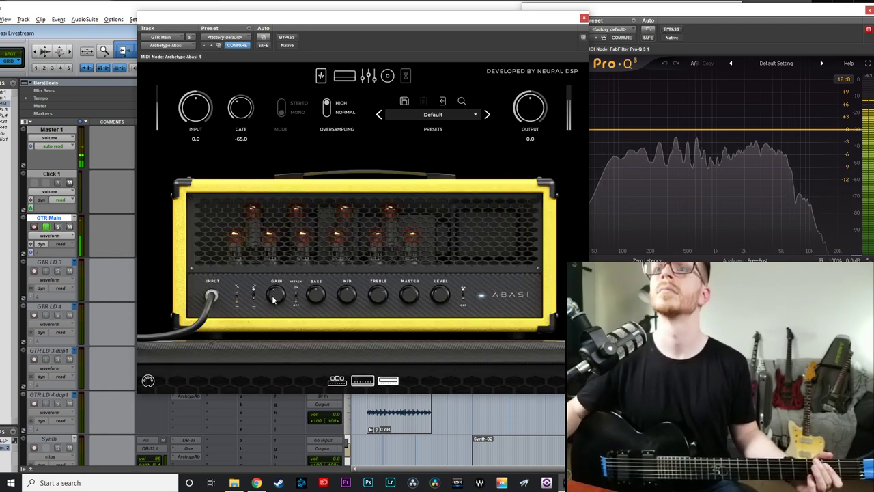
pyautogui.click(367, 76)
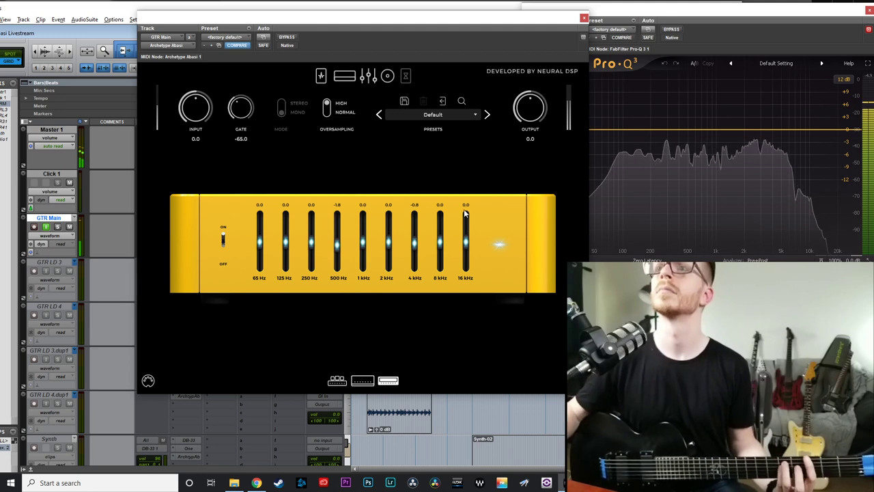
pyautogui.moveTo(363, 243)
pyautogui.mouseDown()
pyautogui.moveTo(365, 234)
pyautogui.moveTo(365, 244)
pyautogui.mouseUp()
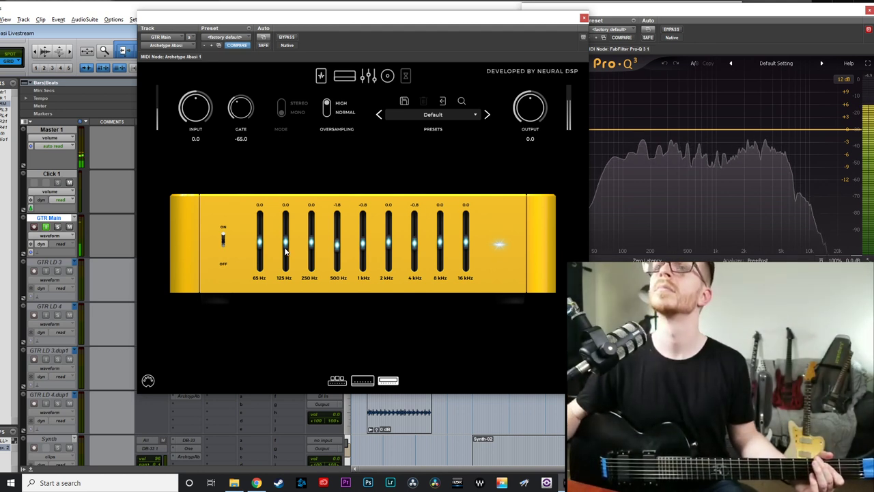
pyautogui.moveTo(311, 244); pyautogui.dragTo(311, 233)
pyautogui.moveTo(312, 248); pyautogui.dragTo(287, 243)
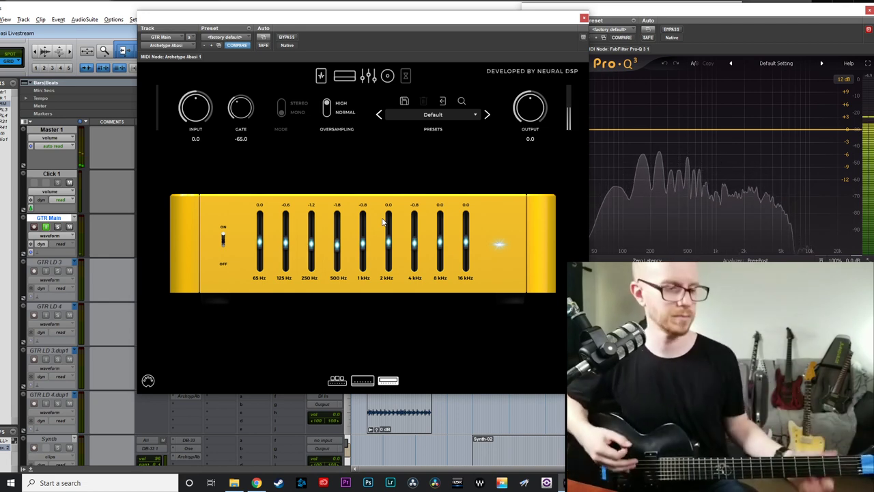
# - Switch the graphic EQ off and on repeatedly to compare the tone, leaving it on
pyautogui.click(223, 239)
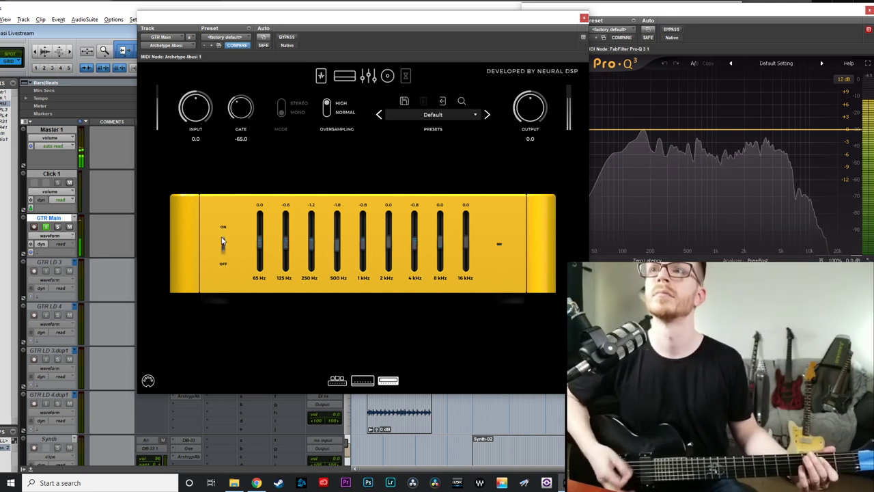
pyautogui.click(222, 240)
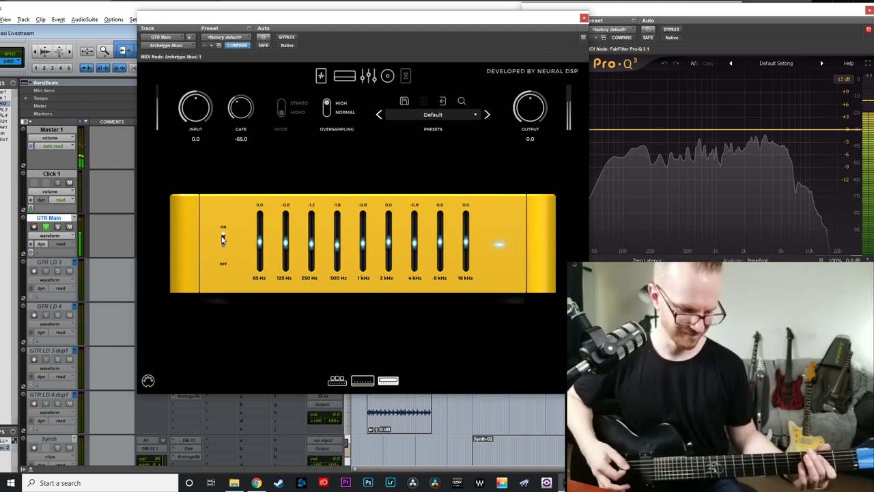
pyautogui.click(222, 238)
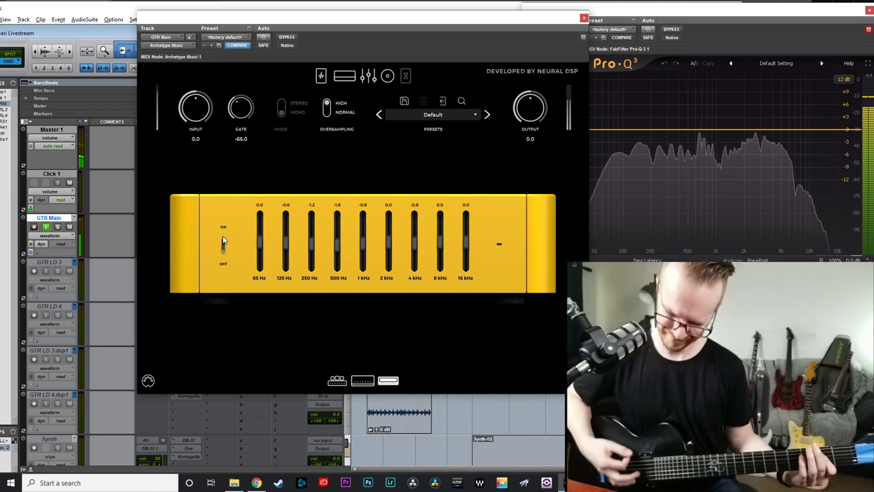
pyautogui.click(223, 239)
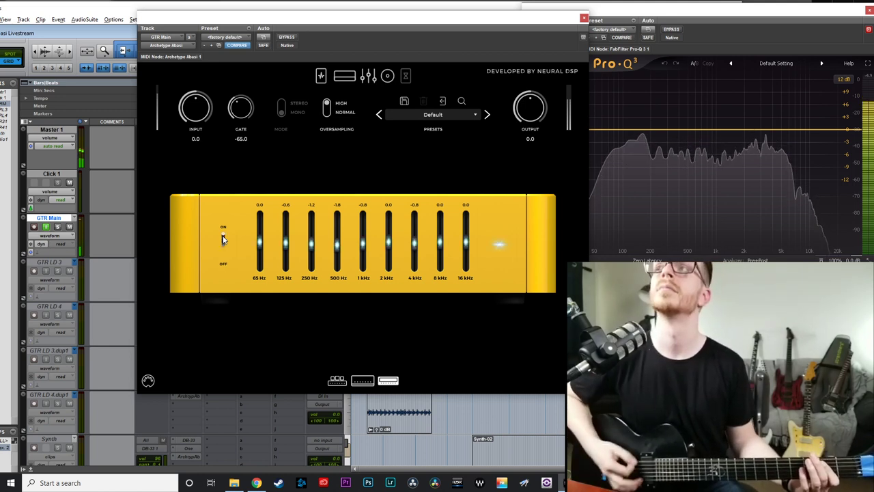
pyautogui.click(223, 239)
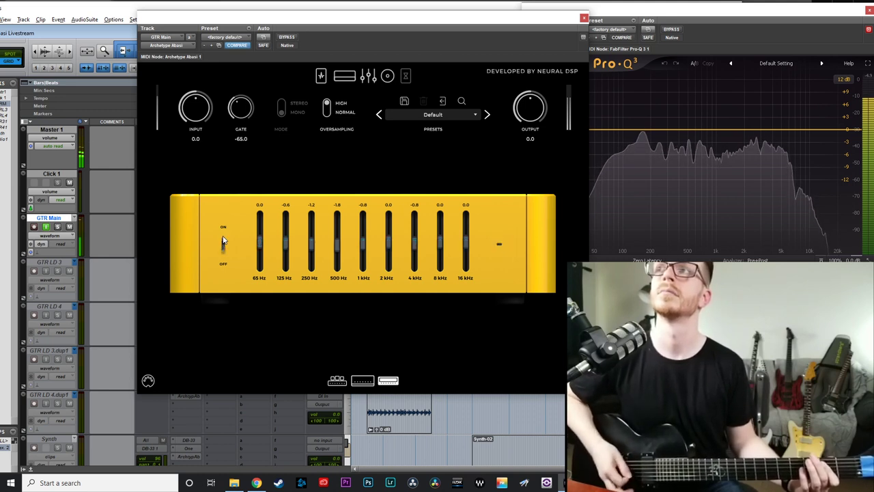
pyautogui.click(223, 239)
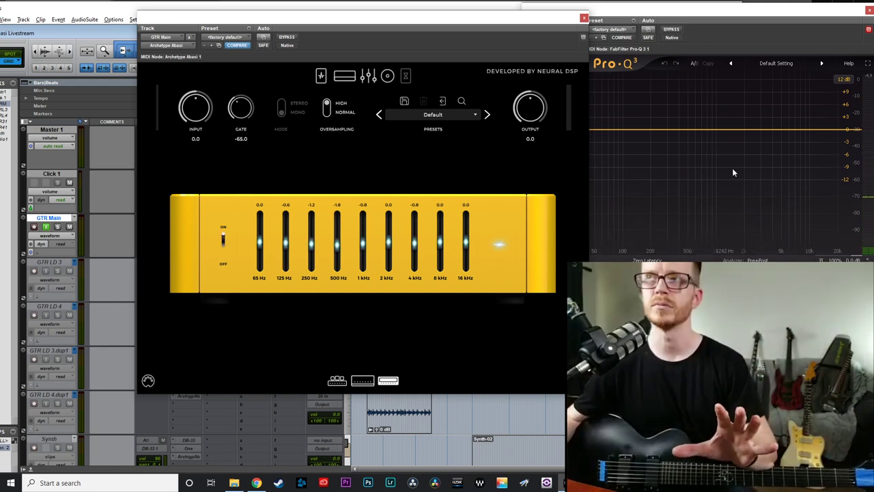
# - Sweep the graphic EQ's 4 kHz band down and up to compare the tone, settling it at -1.8
pyautogui.moveTo(535, 22); pyautogui.dragTo(492, 19)
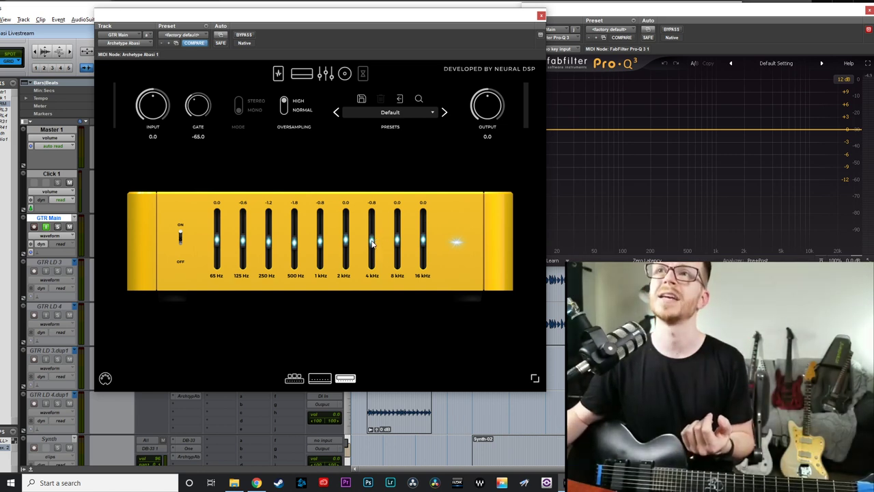
pyautogui.moveTo(372, 244); pyautogui.dragTo(372, 252)
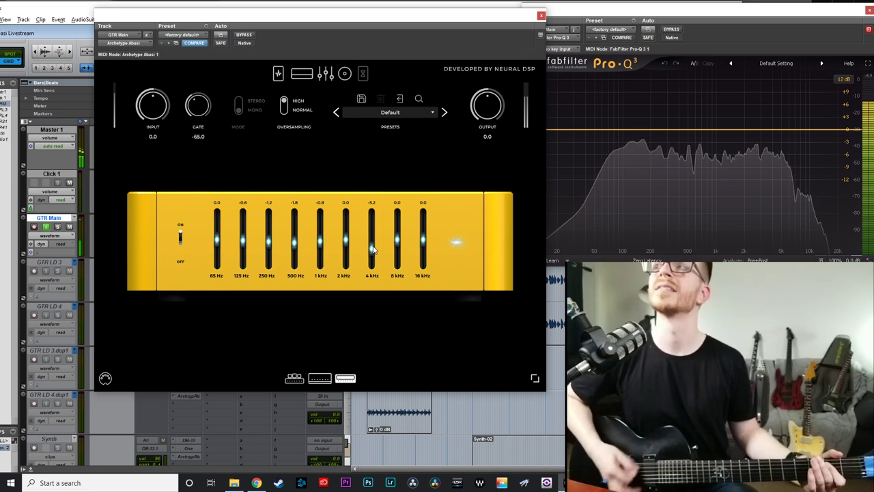
pyautogui.moveTo(373, 250); pyautogui.dragTo(369, 244)
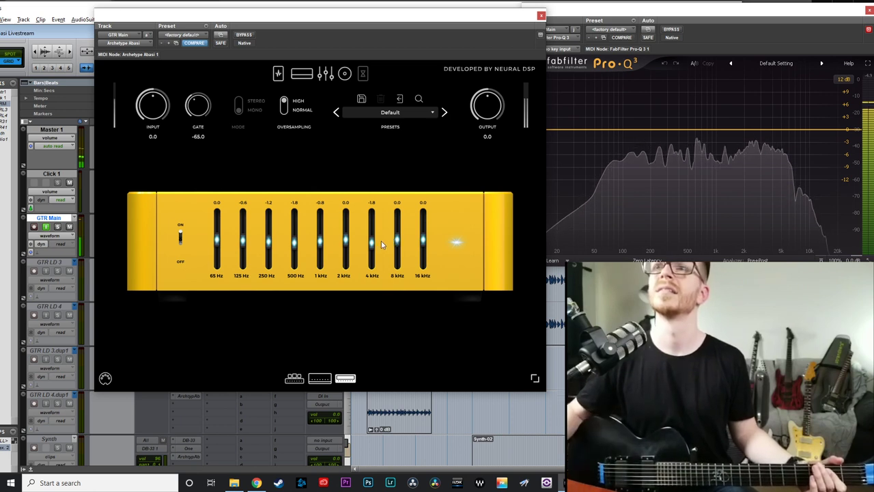
pyautogui.moveTo(371, 240); pyautogui.dragTo(373, 249)
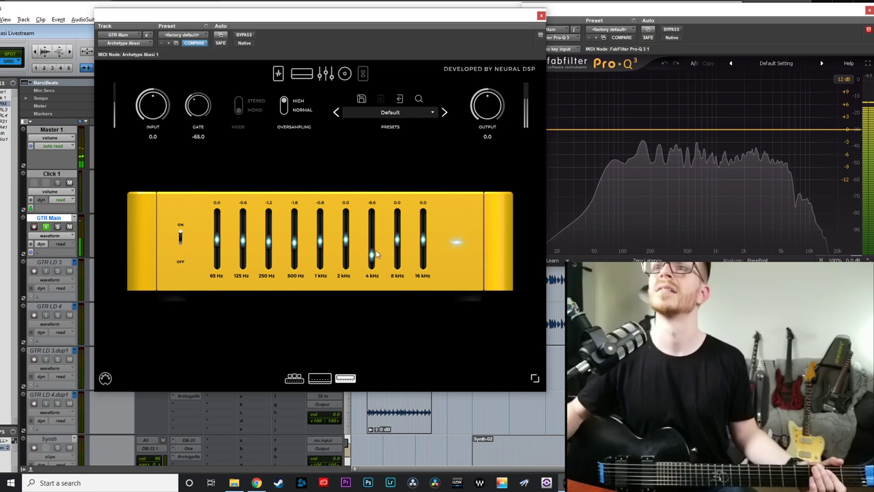
pyautogui.moveTo(373, 254); pyautogui.dragTo(372, 243)
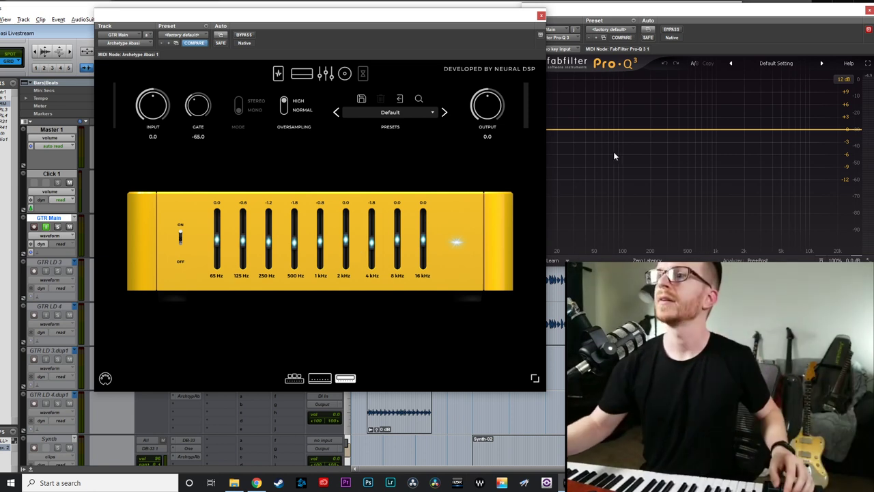
# - Create one new MIDI track directly below the Click 1 track
pyautogui.hotkey('alt', 'Tab')
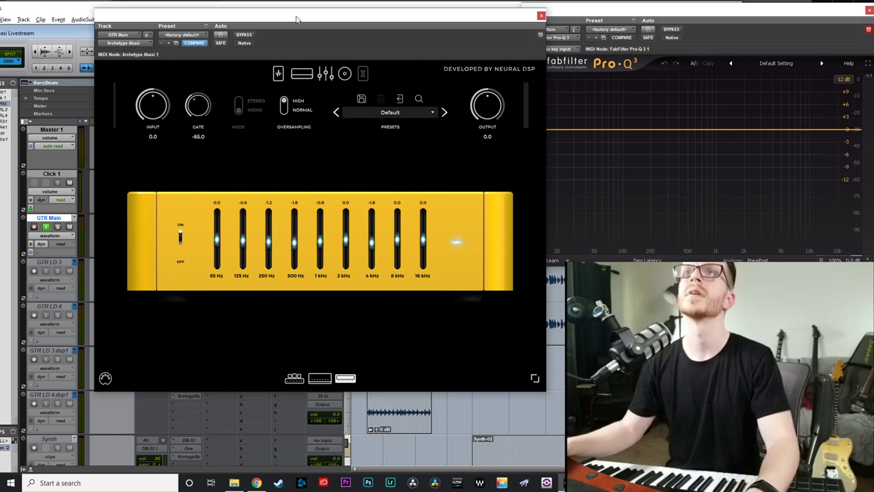
pyautogui.moveTo(298, 19); pyautogui.dragTo(519, 19)
pyautogui.click(49, 174)
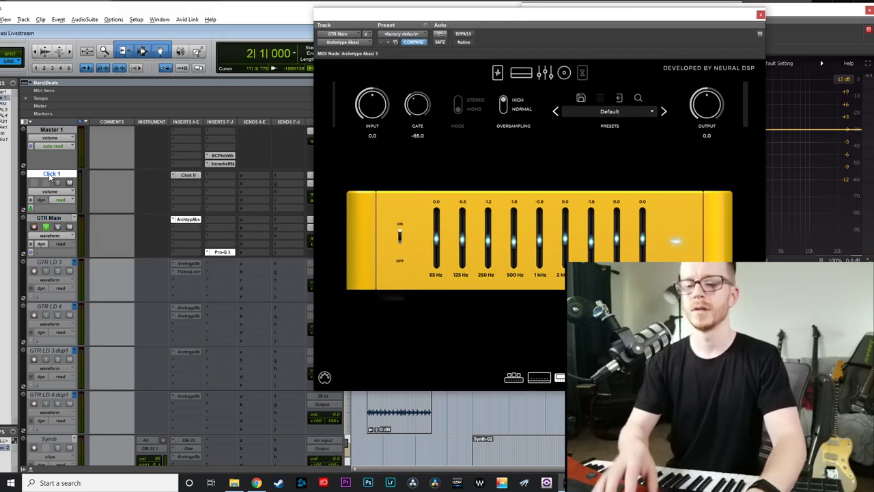
pyautogui.hotkey('ctrl', 'shift', 'n')
pyautogui.hotkey('ctrl', 'Down')
pyautogui.hotkey('ctrl', 'Down')
pyautogui.hotkey('ctrl', 'Down')
pyautogui.hotkey('ctrl', 'Down')
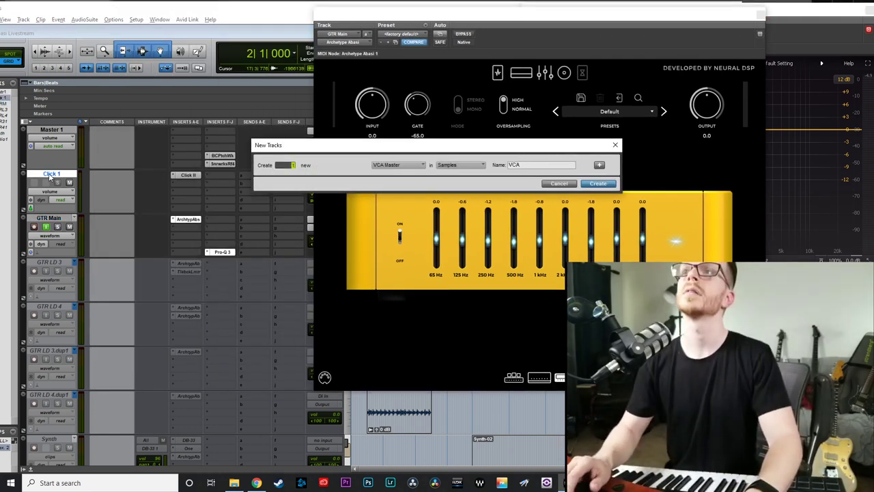
pyautogui.press('Return')
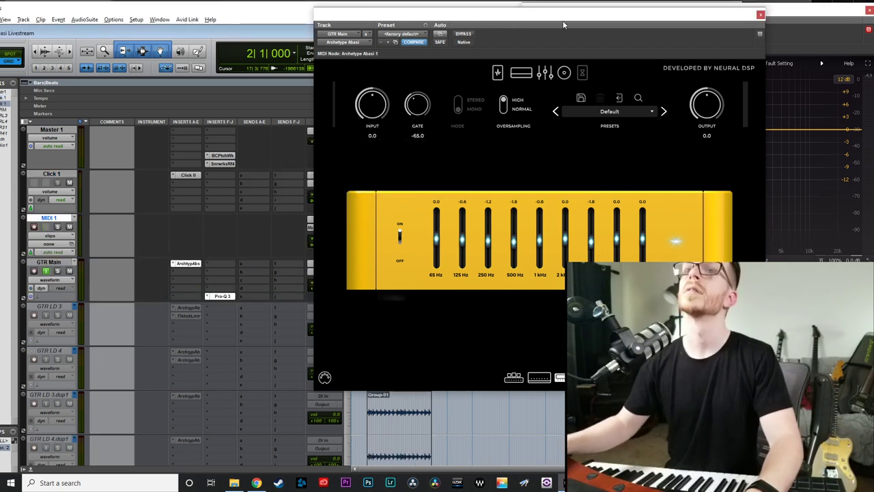
# - Route the new MIDI track's output to Archetype Abasi 1 on the GTR Main track
pyautogui.moveTo(519, 17); pyautogui.dragTo(586, 20)
pyautogui.click(318, 228)
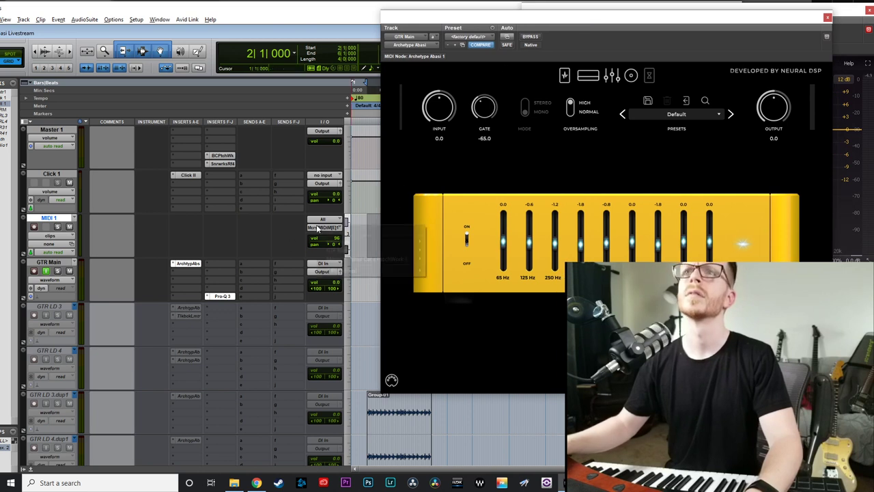
pyautogui.moveTo(376, 250)
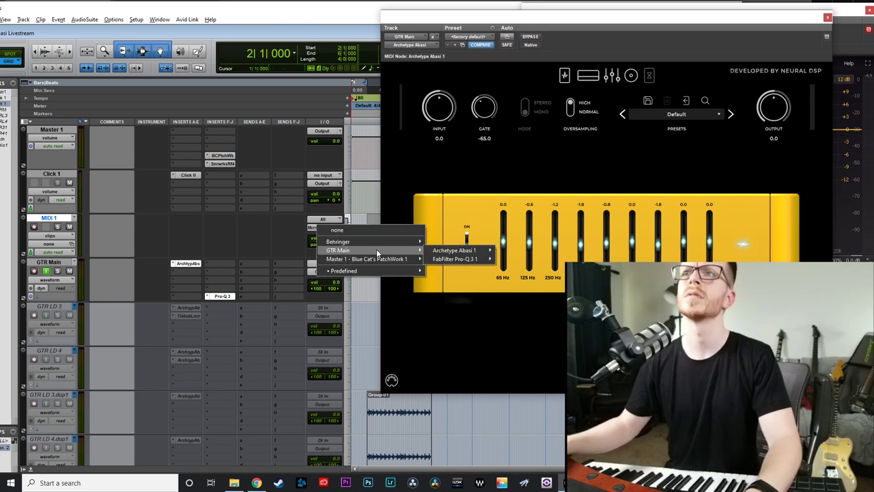
pyautogui.moveTo(455, 253)
pyautogui.click(506, 252)
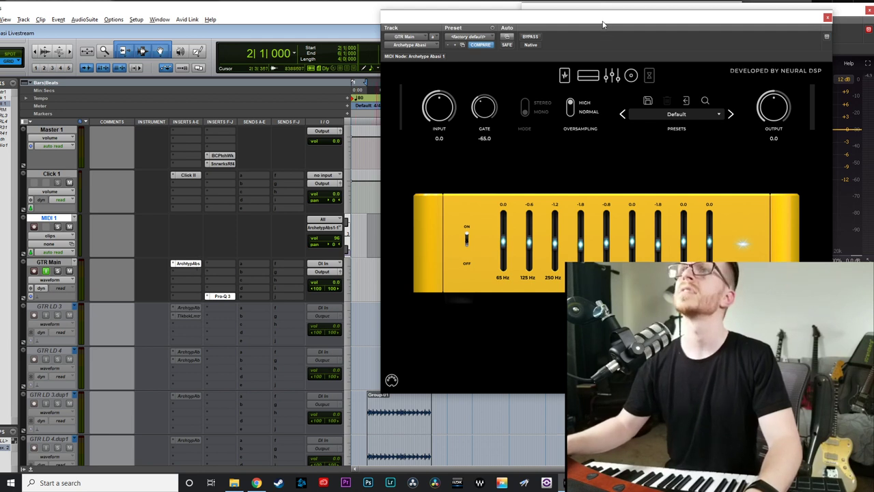
# - In Archetype Abasi's MIDI mappings on GTR Main, add a Note Preset mapping for the Tightanic preset
pyautogui.click(195, 265)
pyautogui.click(243, 385)
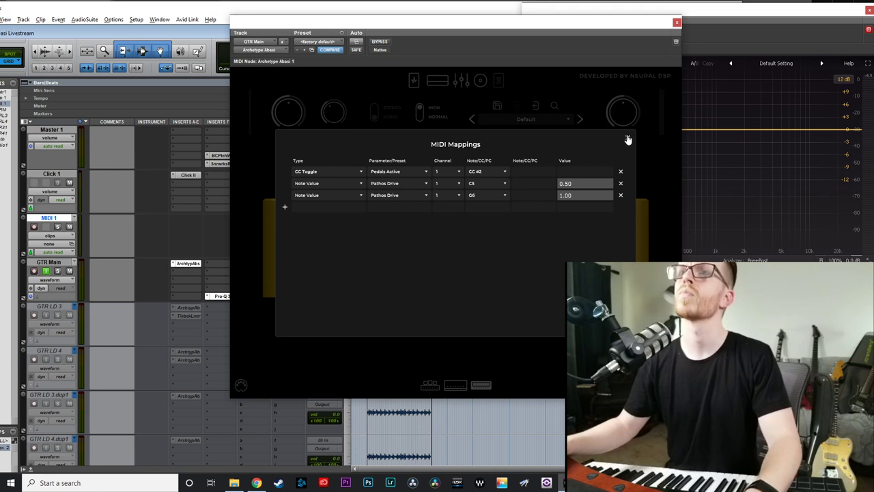
pyautogui.click(287, 209)
pyautogui.click(327, 207)
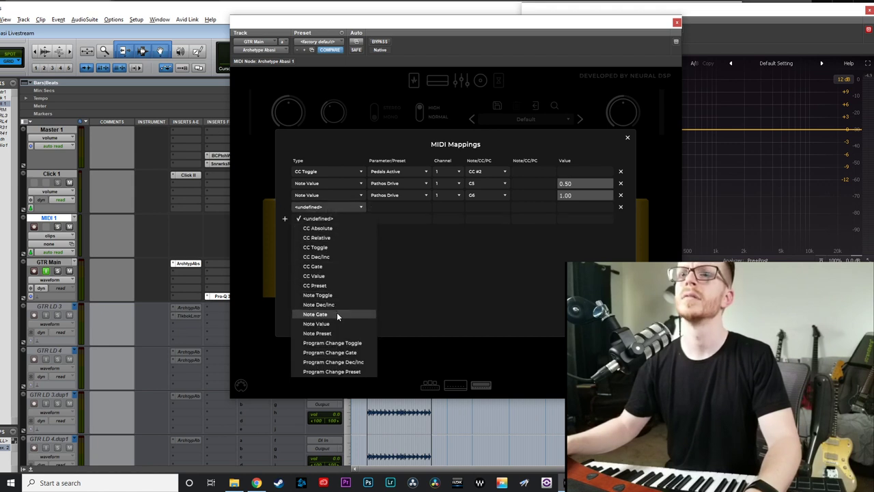
pyautogui.click(329, 332)
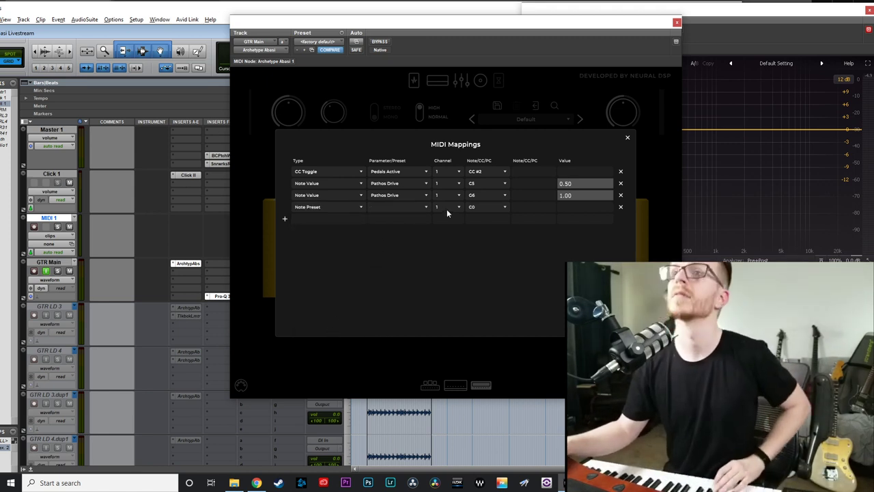
pyautogui.click(418, 207)
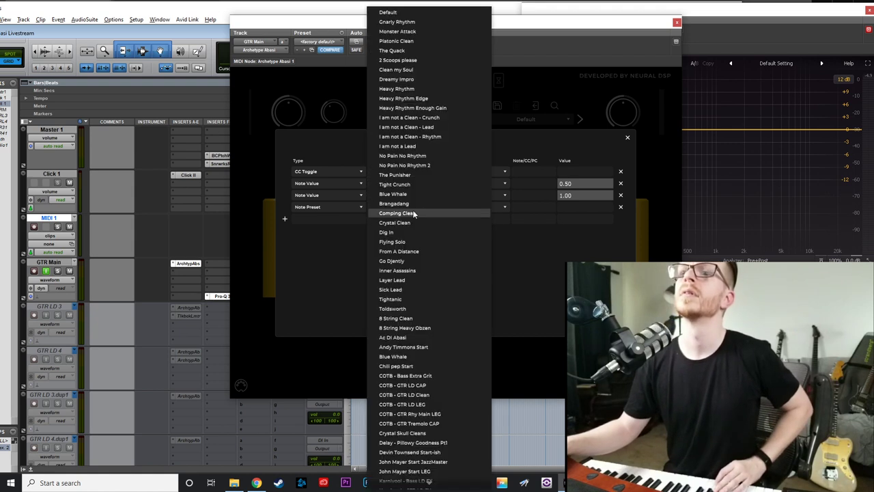
pyautogui.click(417, 299)
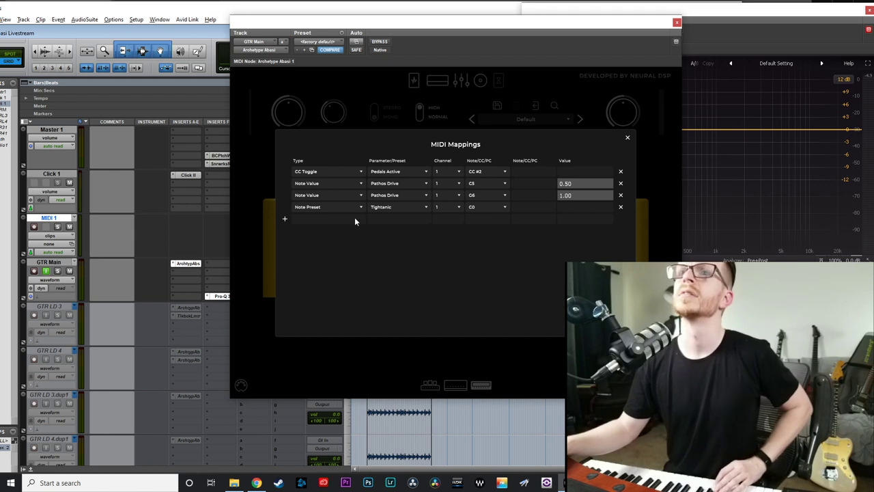
# - Add a second Note Preset mapping on note D1 and set the Tightanic preset mapping's note to C1
pyautogui.click(289, 218)
pyautogui.click(337, 218)
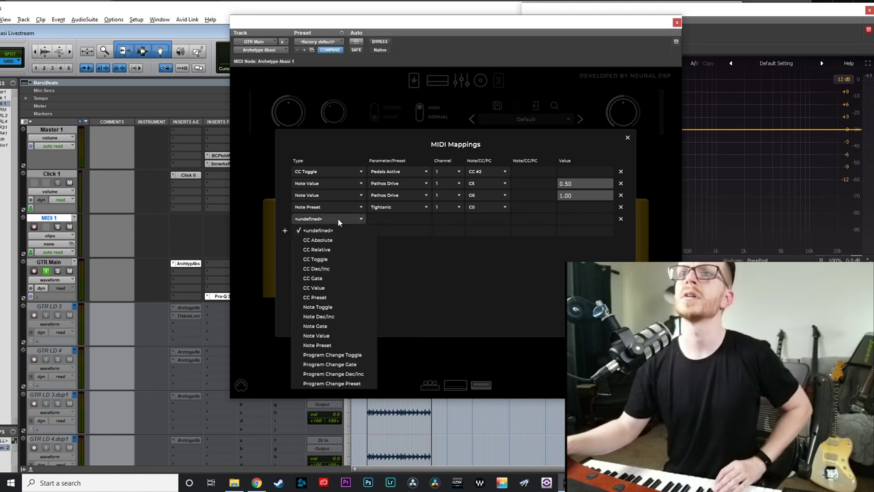
pyautogui.click(333, 343)
pyautogui.click(482, 207)
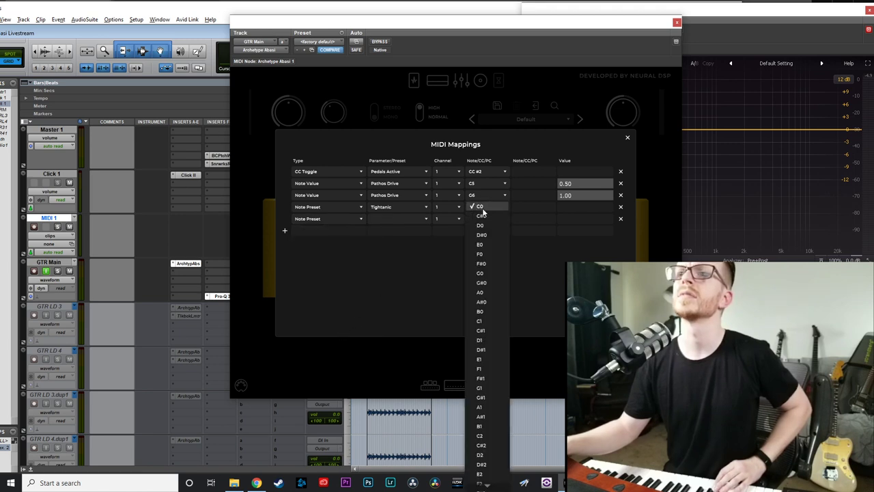
pyautogui.click(480, 320)
pyautogui.click(482, 220)
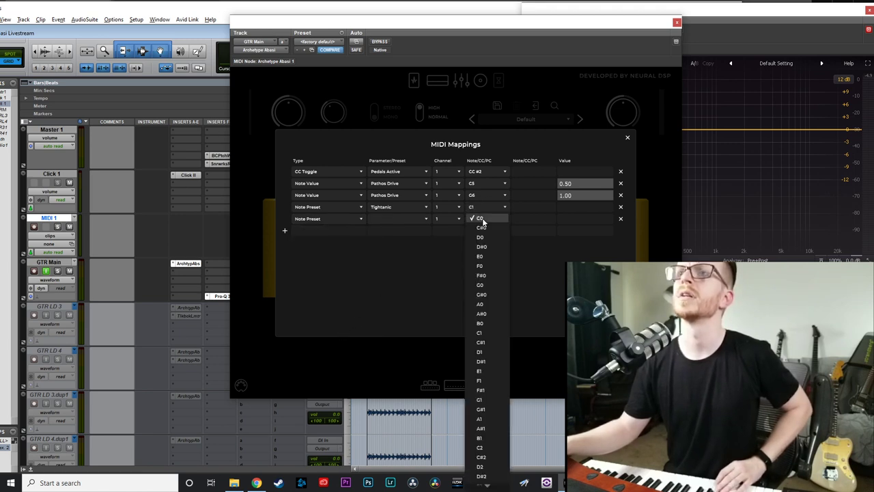
pyautogui.click(487, 351)
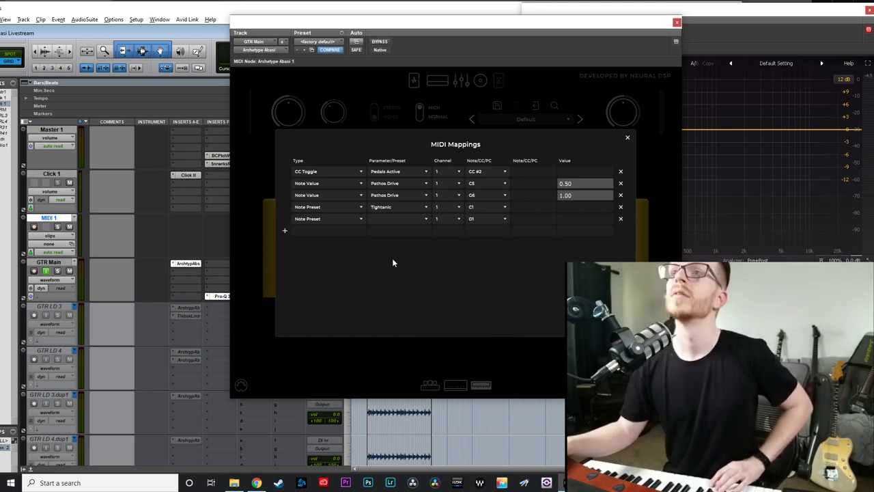
pyautogui.click(628, 139)
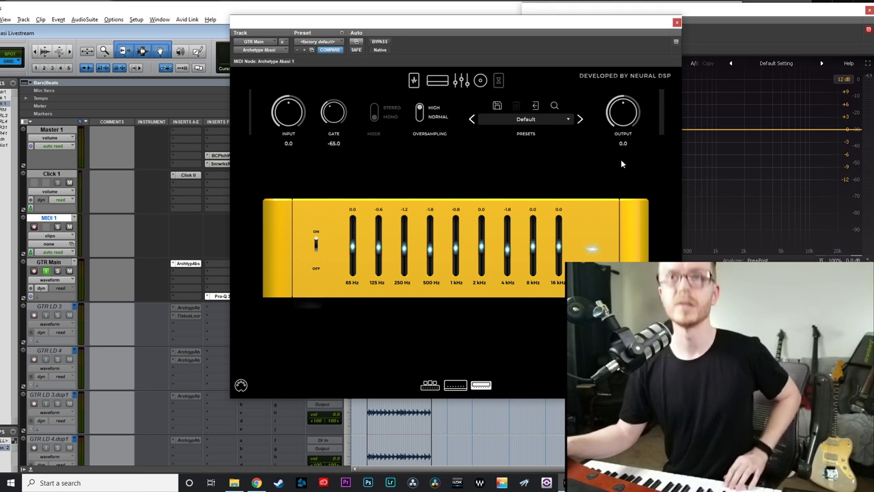
# - Save the current Archetype Abasi settings as a new preset named 6 String Thrash
pyautogui.moveTo(425, 25); pyautogui.dragTo(496, 31)
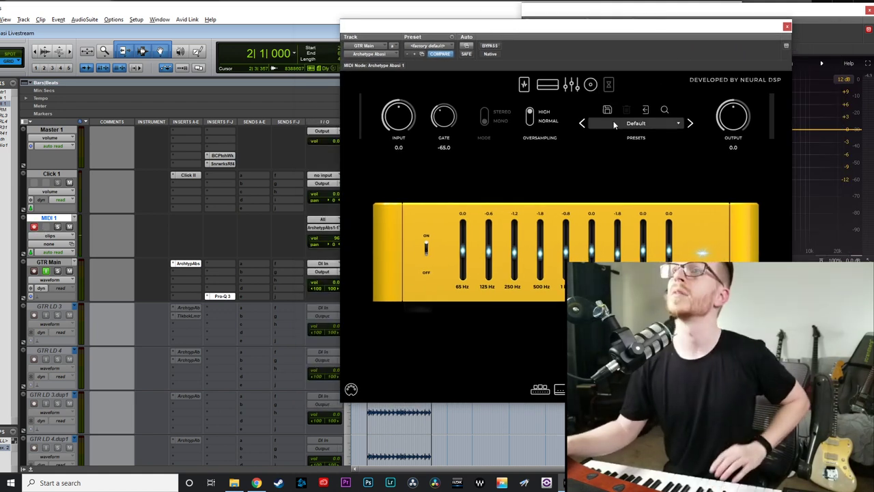
pyautogui.click(606, 110)
pyautogui.hotkey('ctrl', 'a')
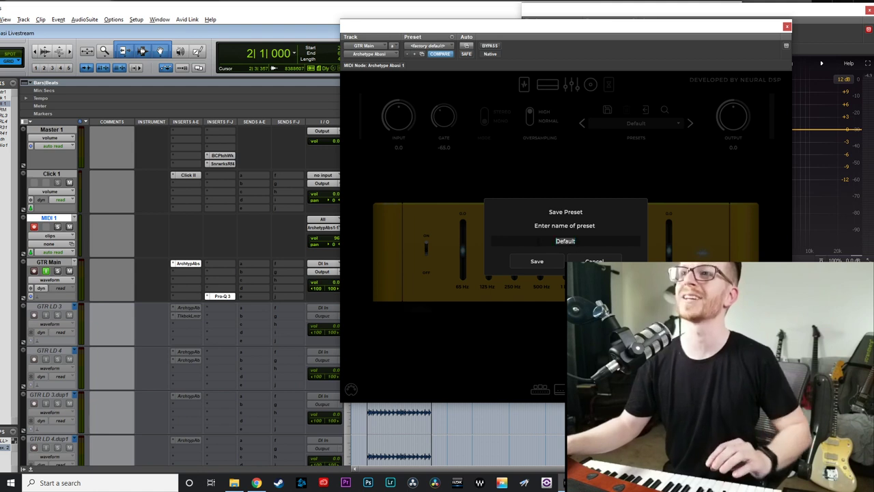
pyautogui.write('6')
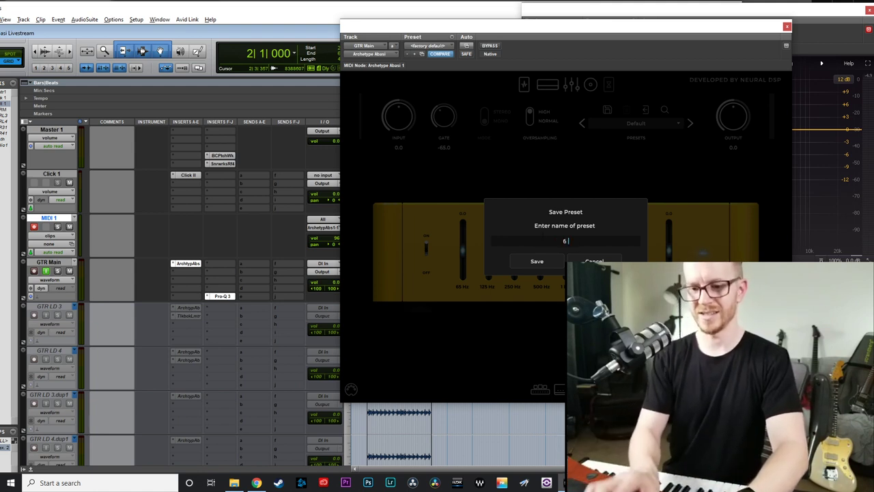
pyautogui.write(' String Thre')
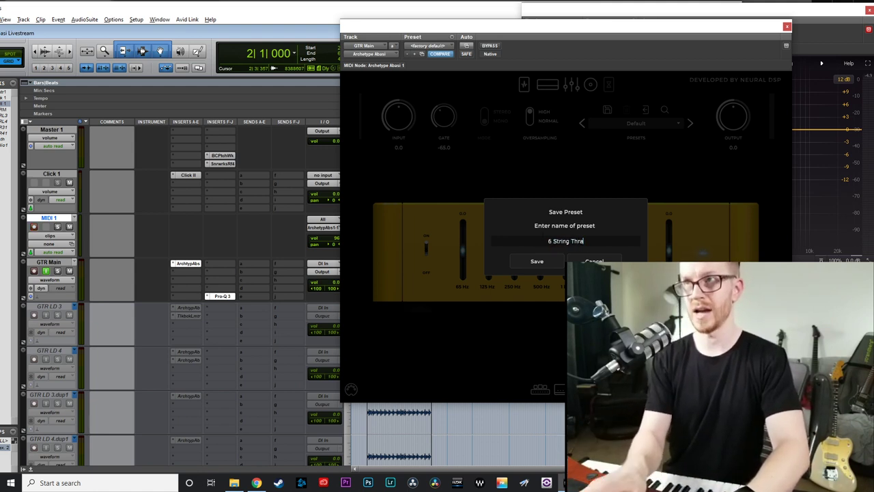
pyautogui.write('sh')
pyautogui.press('Return')
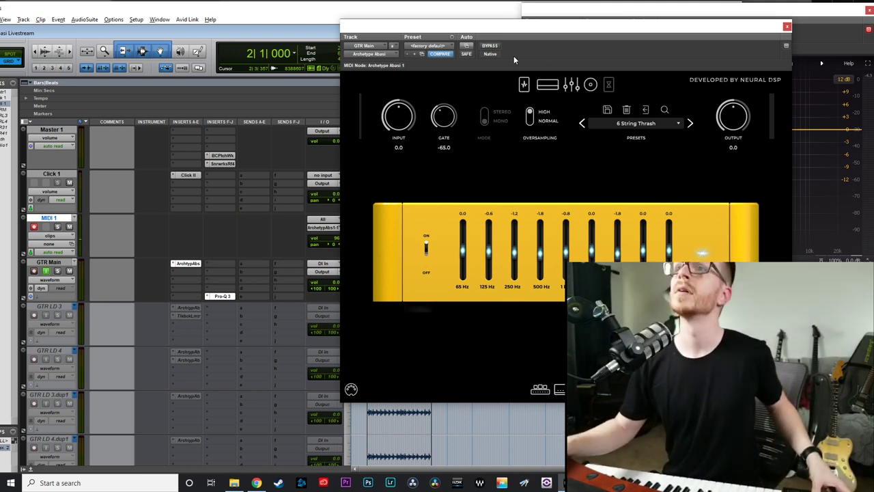
# - Show the pedals and use MIDI Learn to assign the Logos pedal's footswitch to note C3
pyautogui.click(524, 84)
pyautogui.rightClick(486, 332)
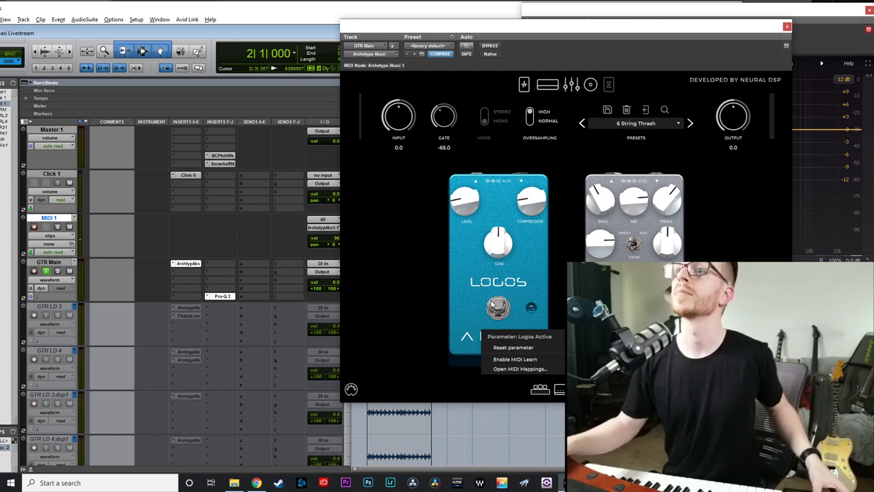
pyautogui.click(518, 362)
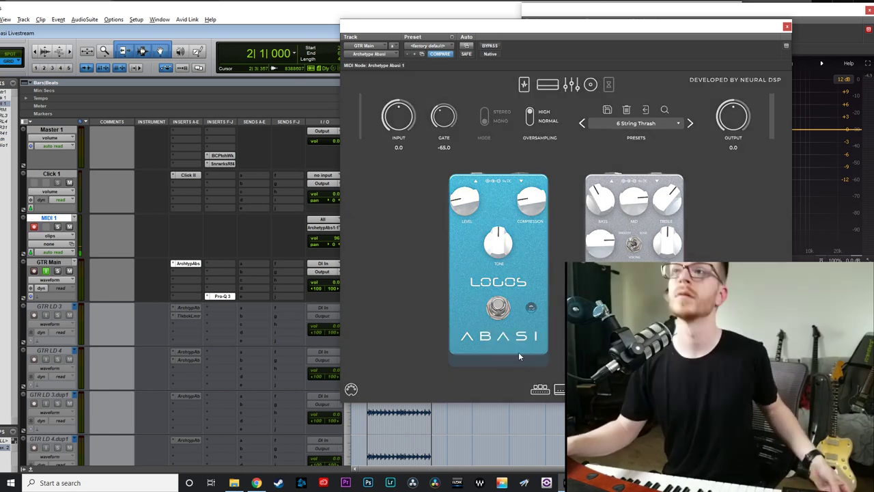
pyautogui.click(519, 350)
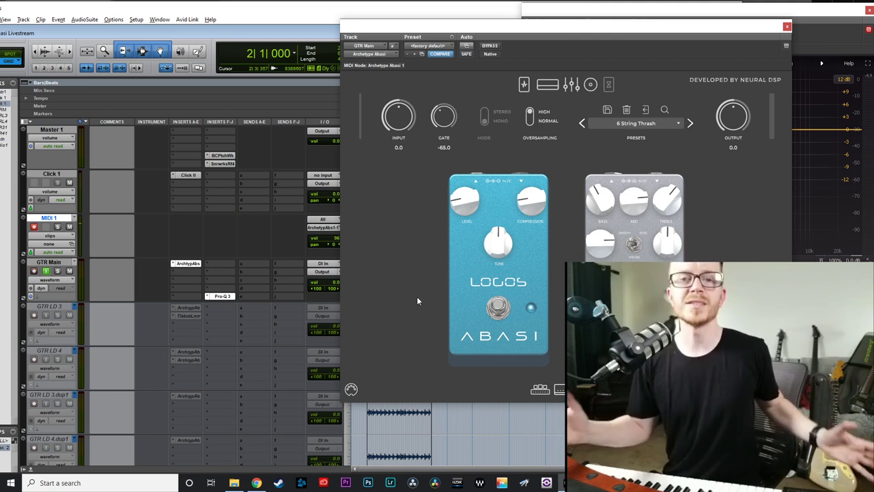
# - Delete every entry from Archetype Abasi's MIDI mappings and return to the pedals
pyautogui.click(350, 389)
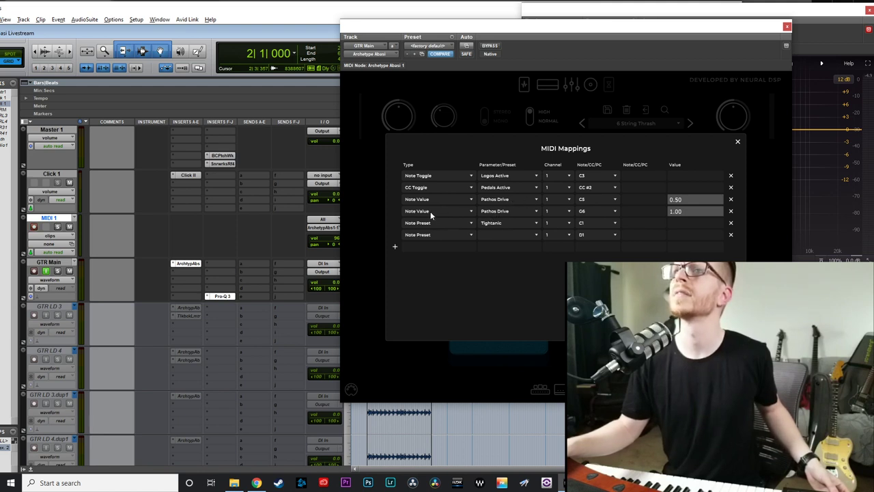
pyautogui.click(731, 211)
pyautogui.click(731, 199)
pyautogui.click(731, 188)
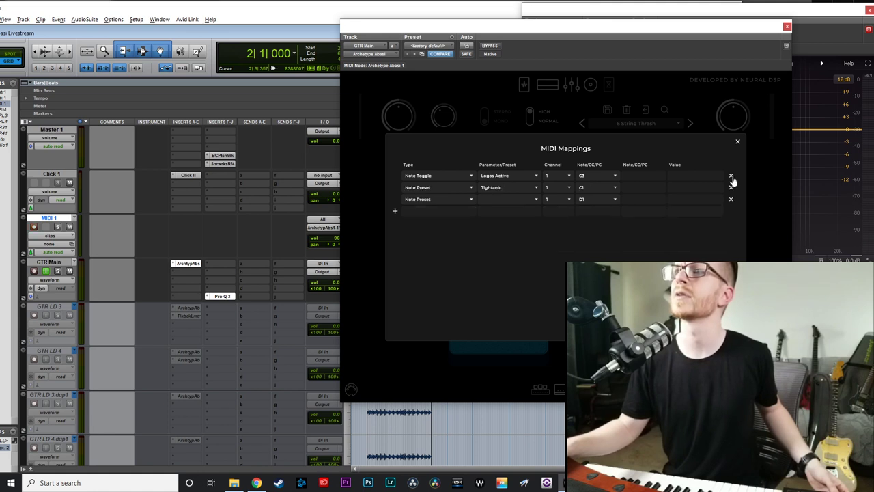
pyautogui.click(730, 175)
pyautogui.click(731, 187)
pyautogui.click(730, 176)
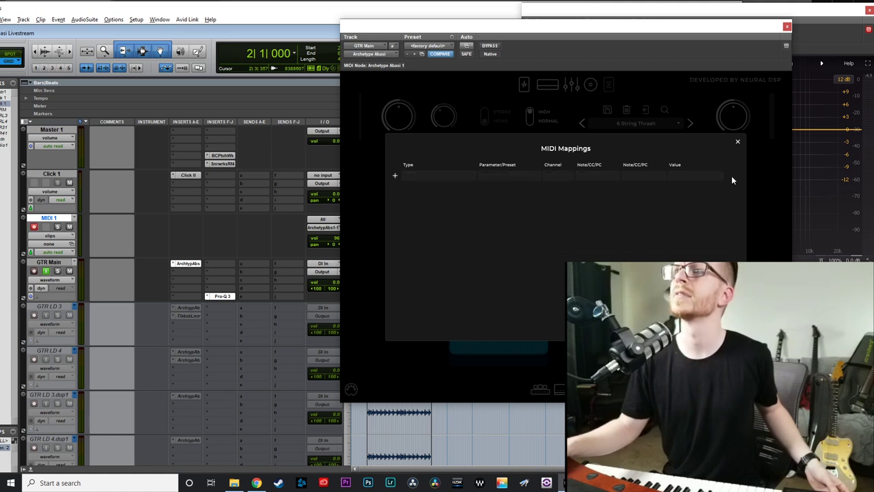
pyautogui.click(738, 142)
# - Learn note C3 as the on/off toggle for the Logos pedal and disable MIDI Learn
pyautogui.rightClick(501, 307)
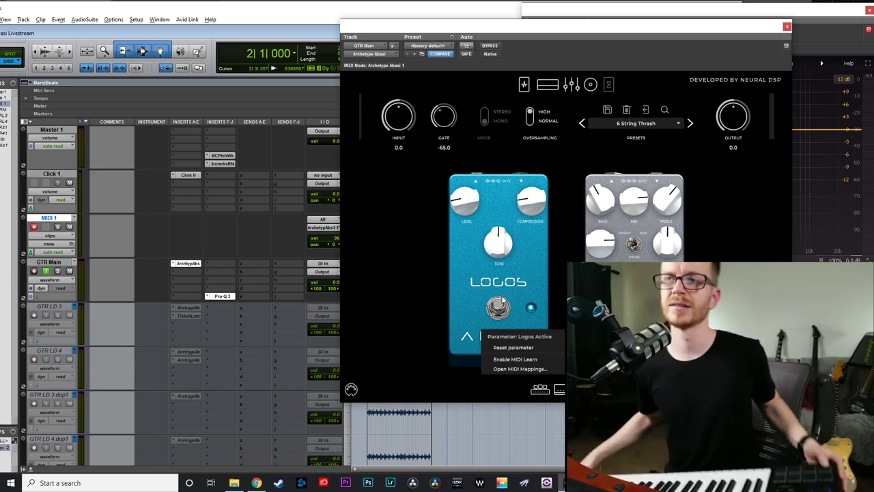
pyautogui.click(523, 356)
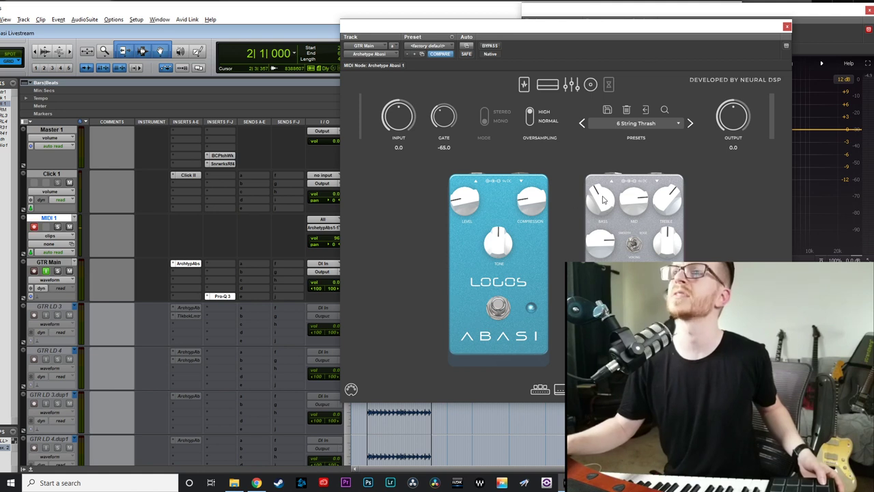
pyautogui.rightClick(417, 248)
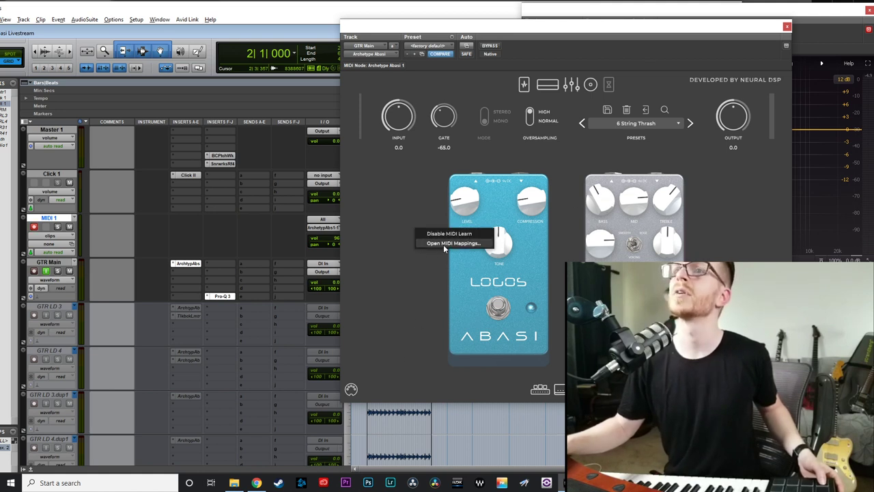
pyautogui.click(444, 234)
# - Change the C3 mapping to a Note Preset type that loads the Blue Whale preset
pyautogui.click(351, 388)
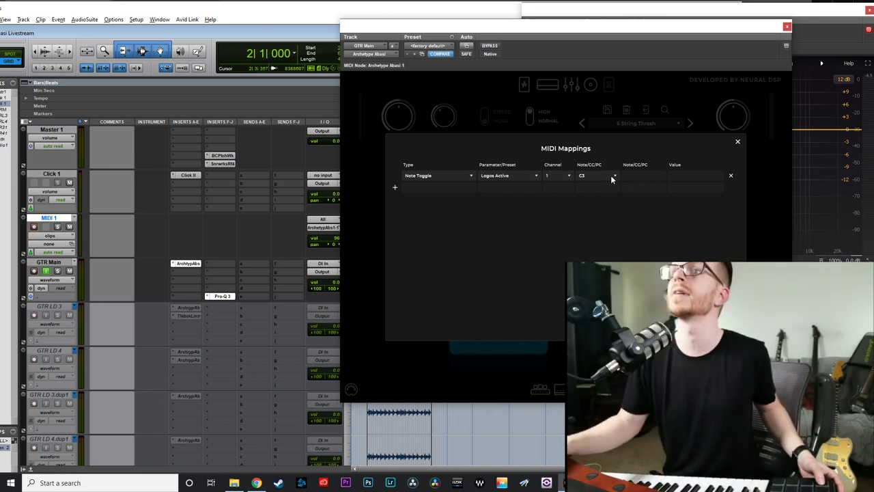
pyautogui.click(457, 175)
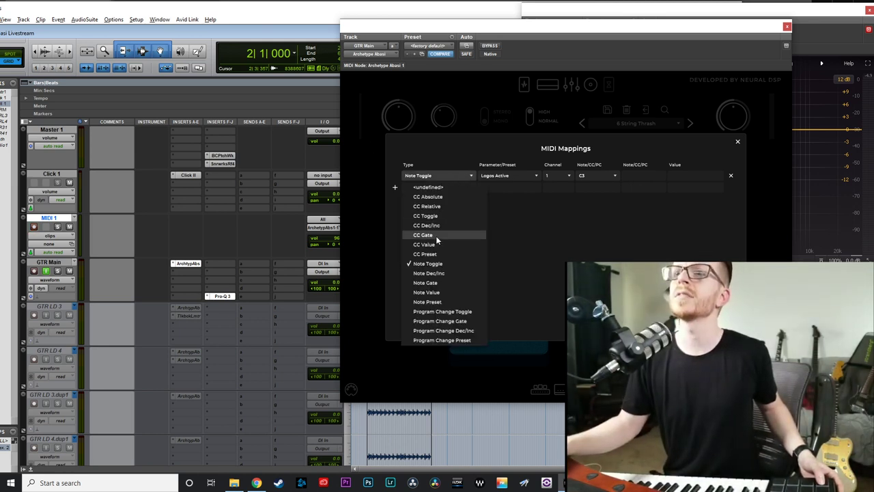
pyautogui.click(437, 300)
pyautogui.click(509, 175)
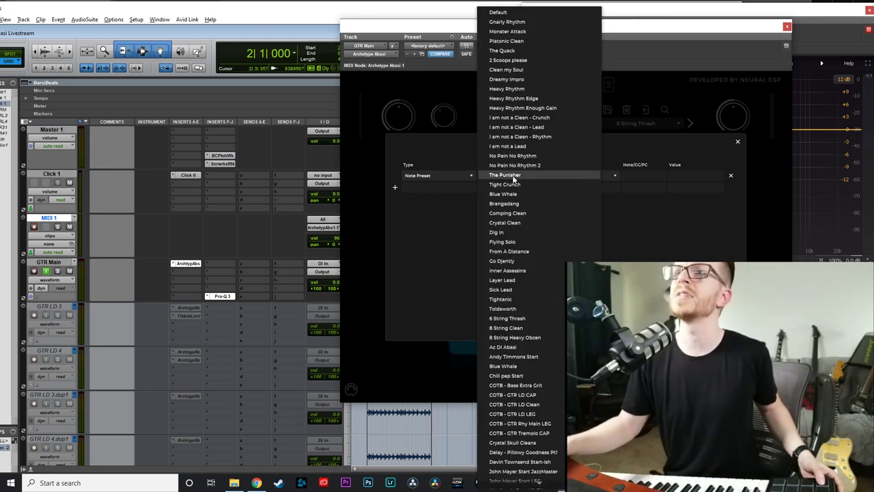
pyautogui.click(512, 194)
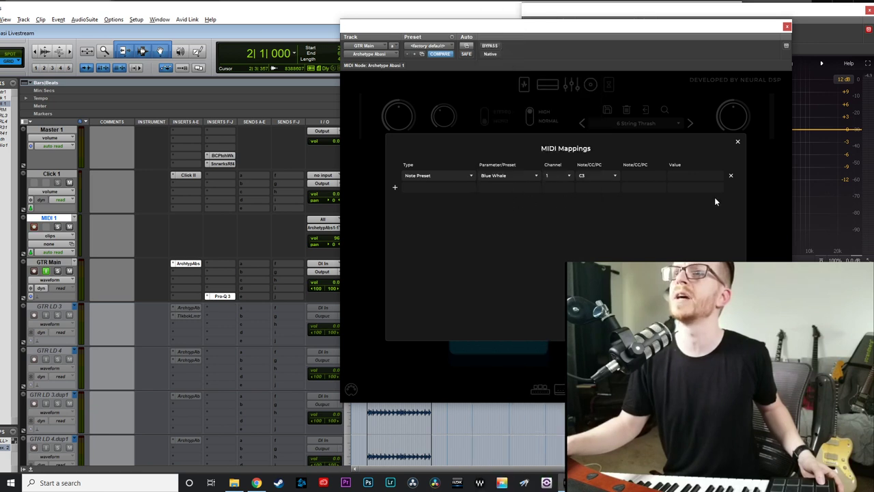
pyautogui.click(737, 142)
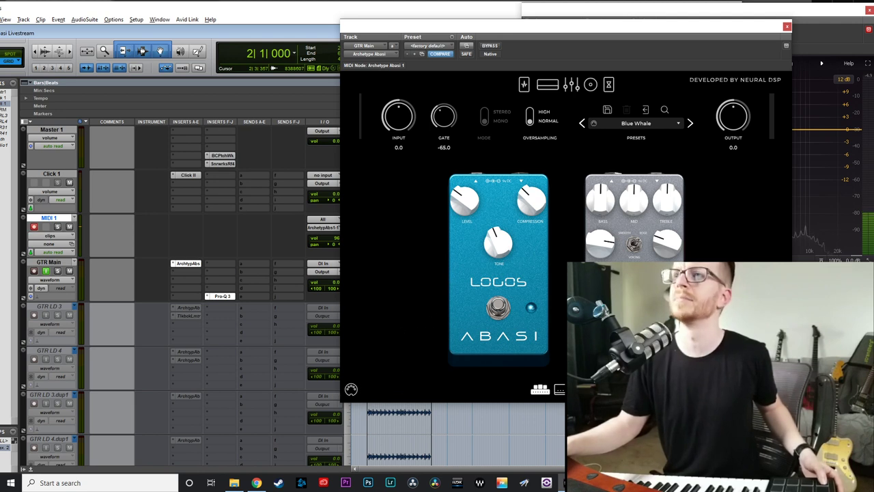
# - Map the Logos pedal's toggle to note C#3 and add a Note Preset mapping that loads 6 String Thrash on C3
pyautogui.rightClick(496, 308)
pyautogui.click(514, 368)
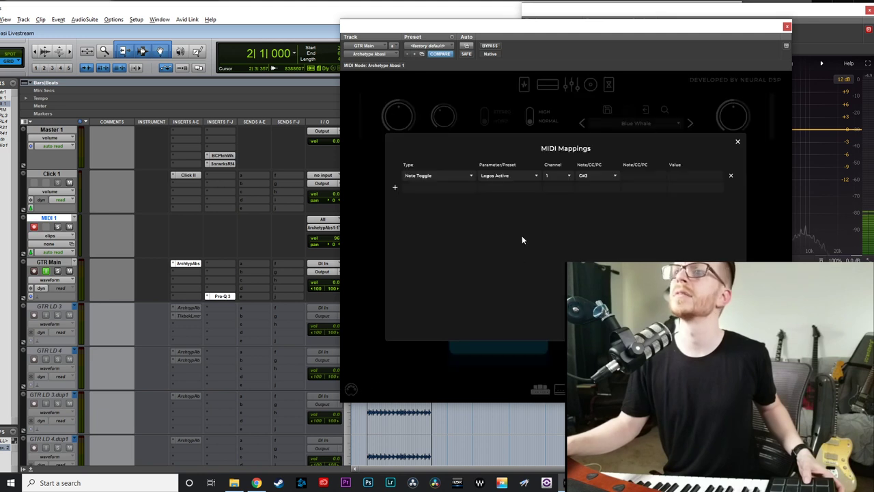
pyautogui.click(396, 187)
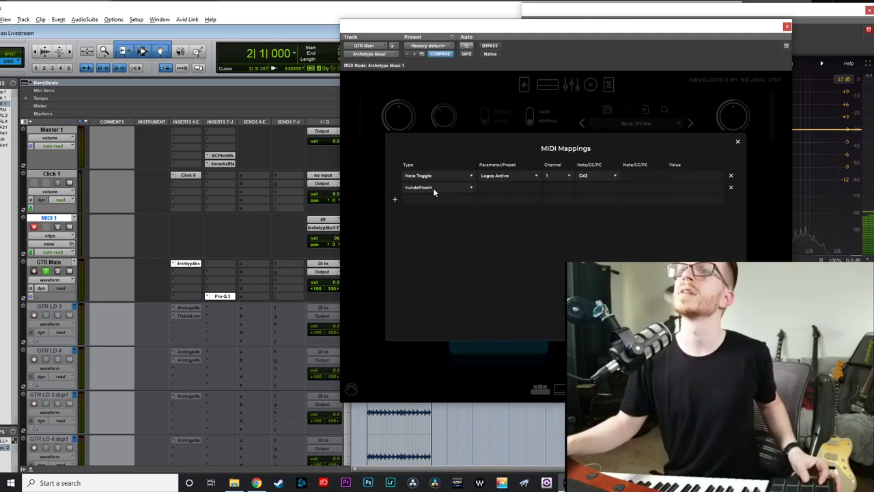
pyautogui.click(438, 187)
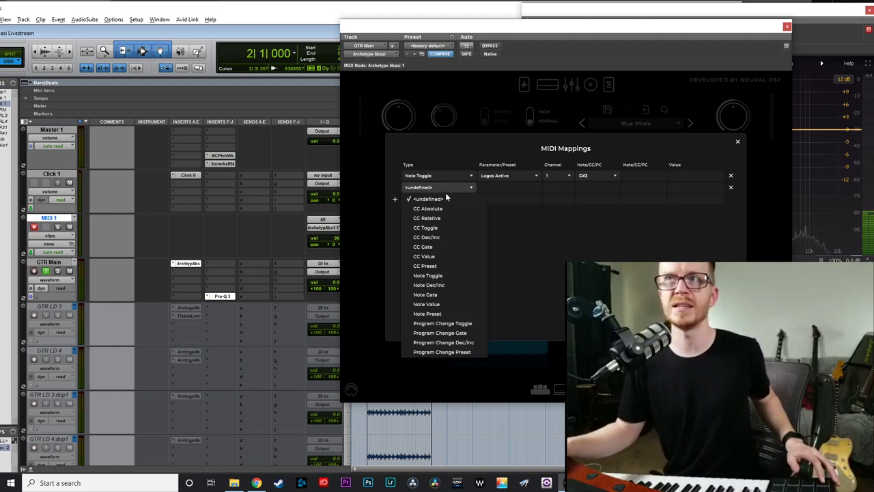
pyautogui.click(444, 313)
pyautogui.click(527, 188)
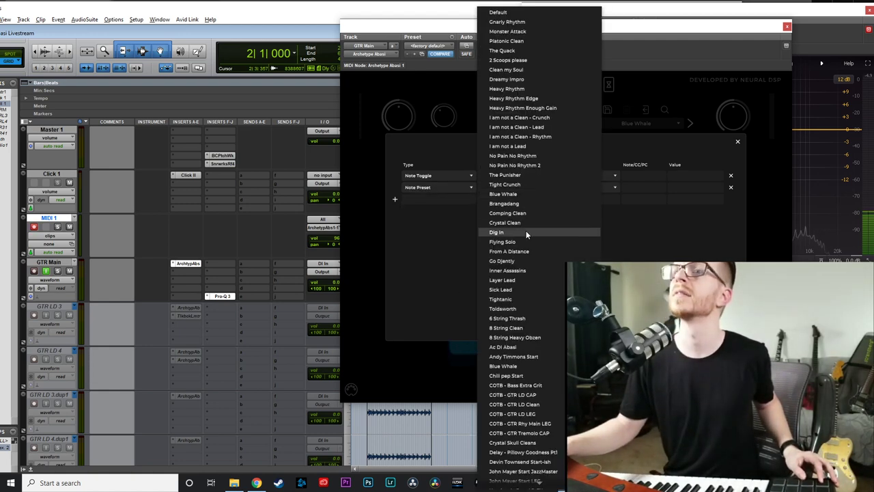
pyautogui.click(530, 319)
pyautogui.click(586, 189)
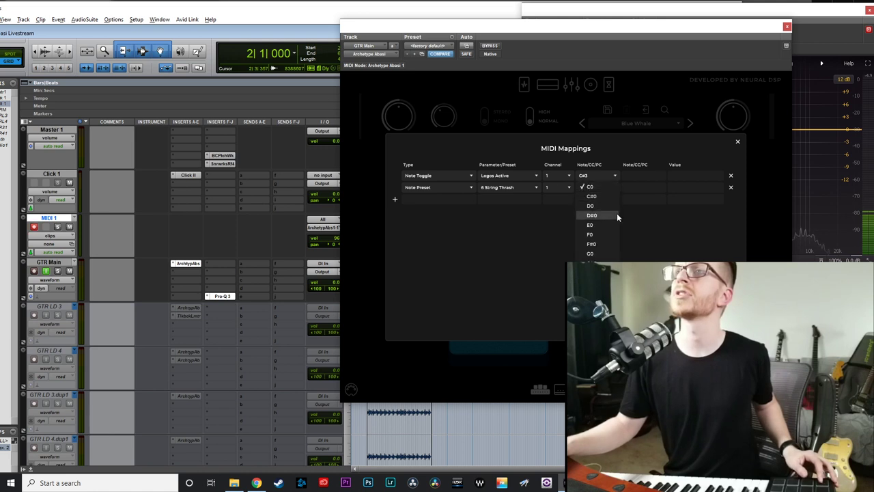
pyautogui.scroll(-5, 601, 259)
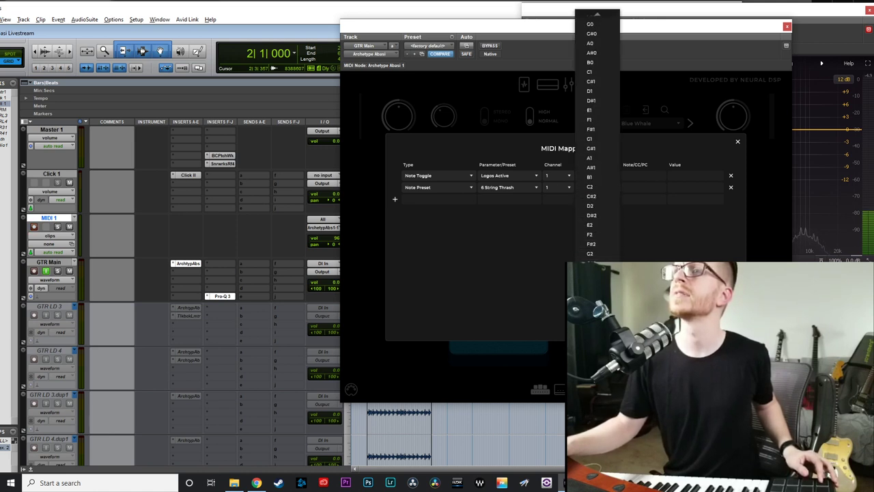
pyautogui.click(581, 250)
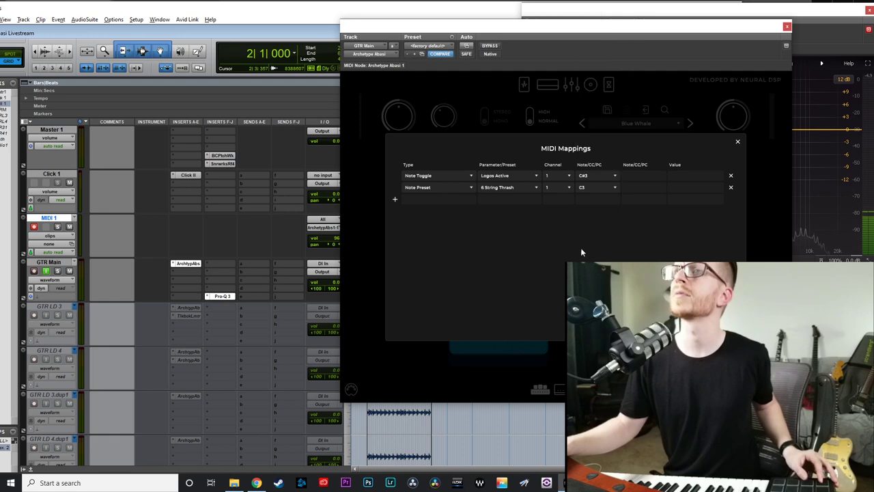
pyautogui.click(737, 142)
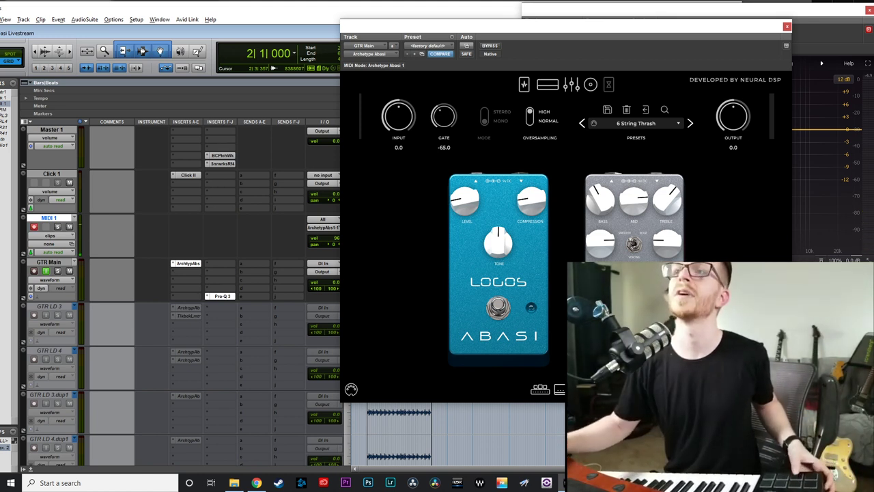
# - Change the C#3 MIDI mapping to a Note Preset type that loads the Toldsworth preset, and close the mappings
pyautogui.click(351, 389)
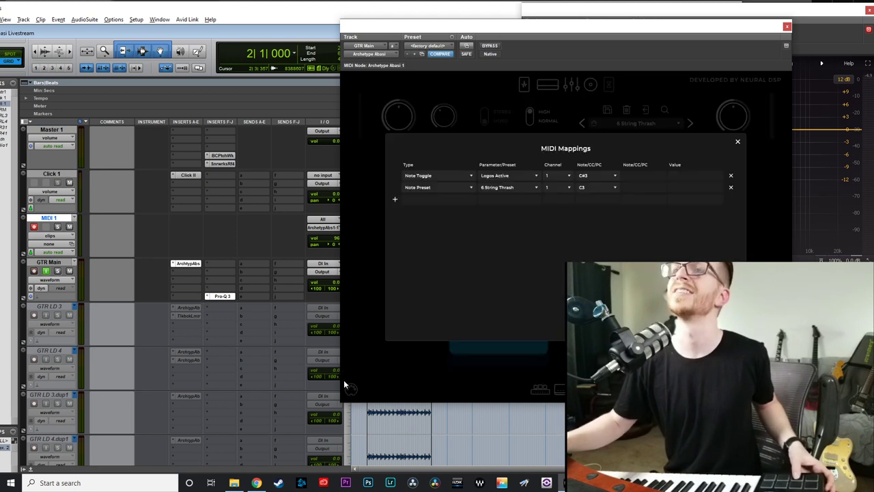
pyautogui.click(450, 174)
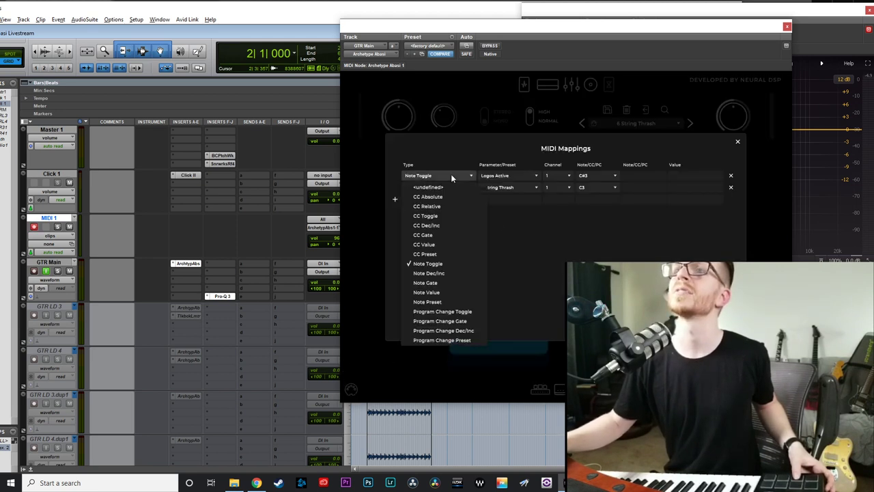
pyautogui.click(428, 301)
pyautogui.click(511, 174)
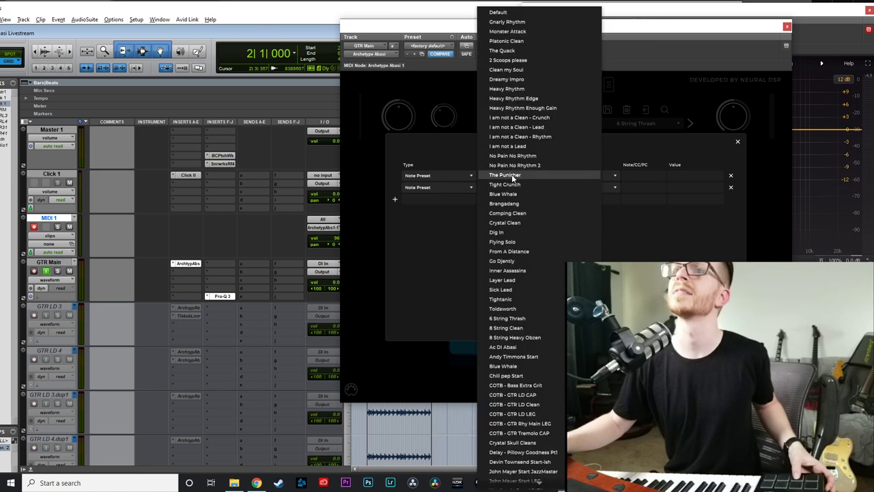
pyautogui.click(505, 309)
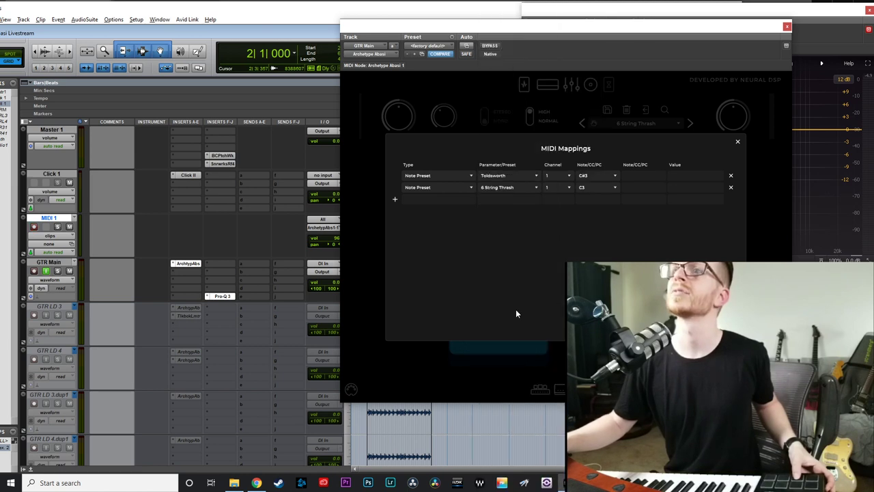
pyautogui.click(738, 144)
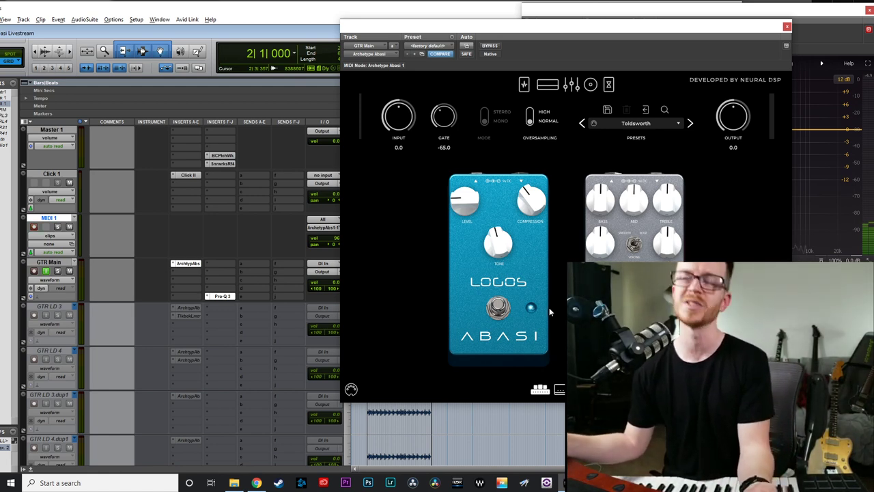
# - Move the plugin window aside and add a third MIDI mapping of type Note Preset that loads Go Djently
pyautogui.moveTo(540, 37); pyautogui.dragTo(416, 37)
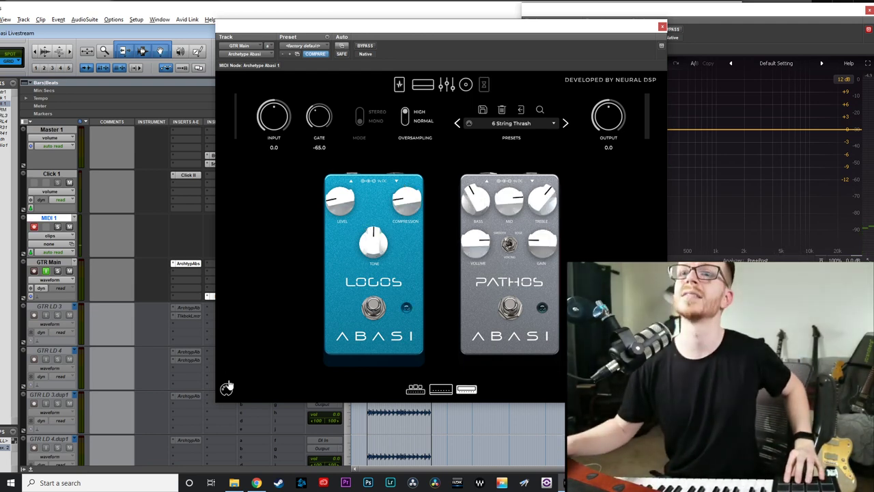
pyautogui.click(227, 388)
pyautogui.click(270, 198)
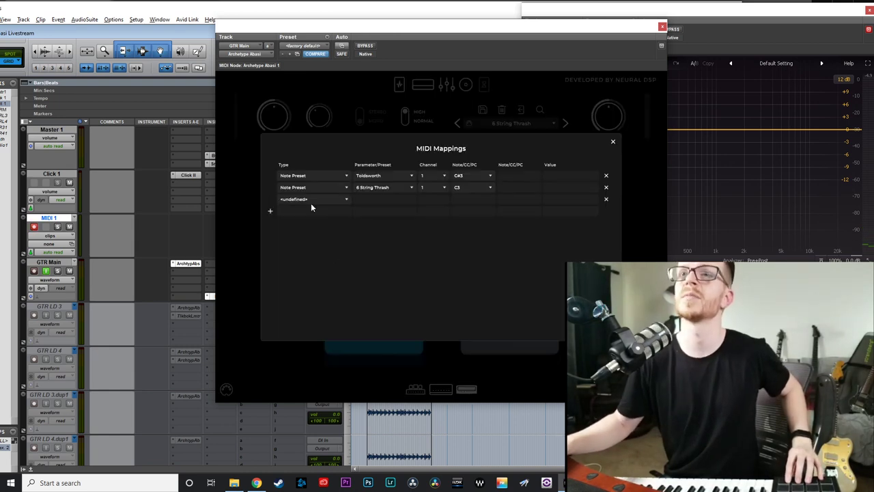
pyautogui.click(313, 199)
pyautogui.click(303, 325)
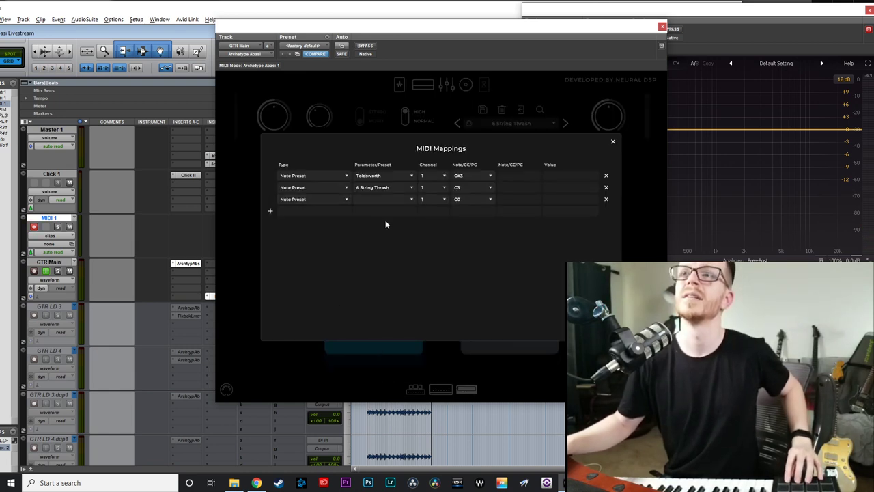
pyautogui.click(401, 199)
pyautogui.click(395, 261)
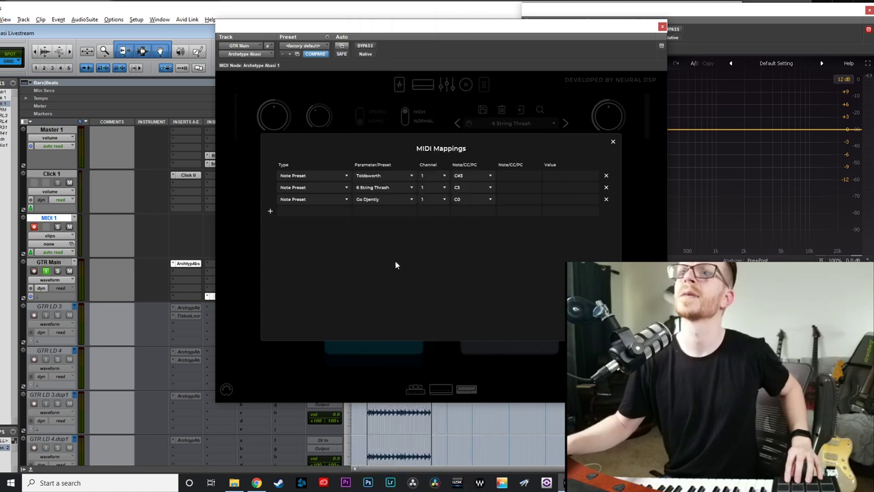
# - Assign note D3 to the Go Djently mapping and close the MIDI mappings
pyautogui.click(477, 196)
pyautogui.scroll(5, 466, 291)
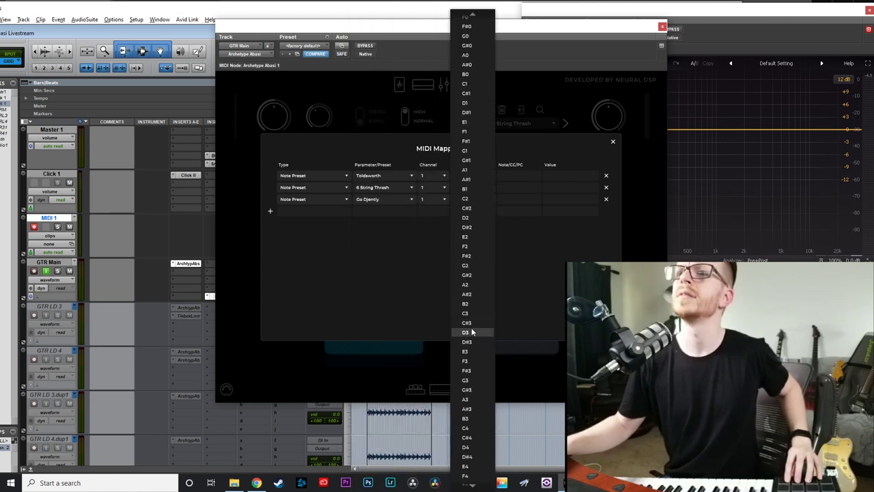
pyautogui.click(472, 341)
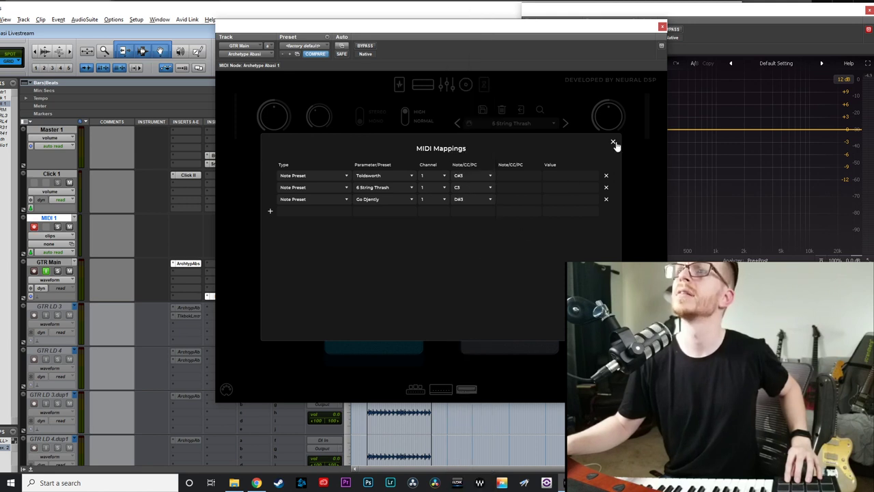
pyautogui.click(480, 199)
pyautogui.click(477, 189)
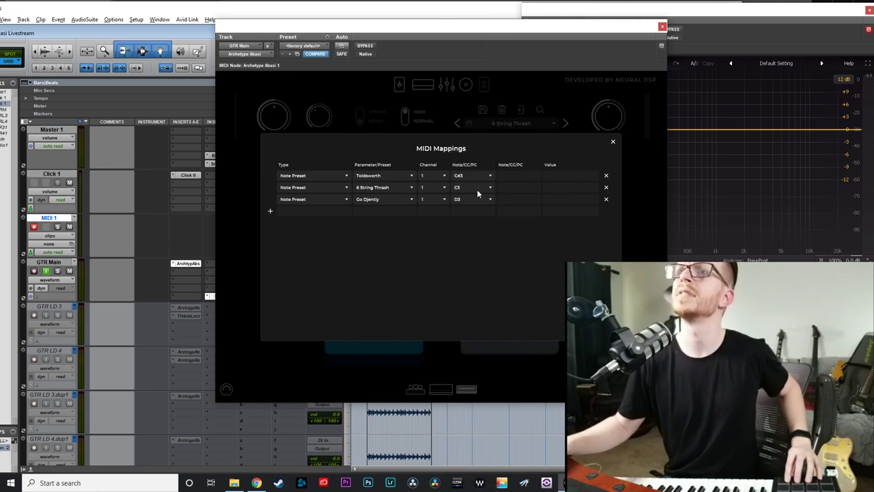
pyautogui.click(612, 144)
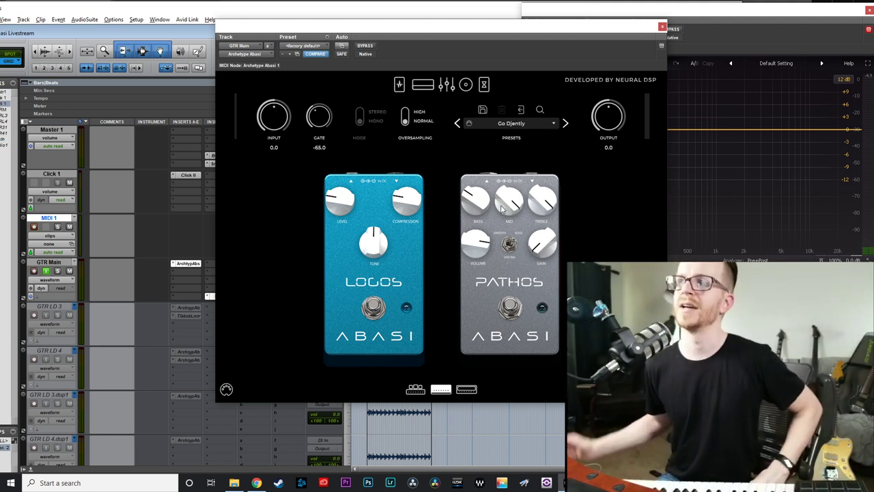
pyautogui.hotkey('alt', 'Tab')
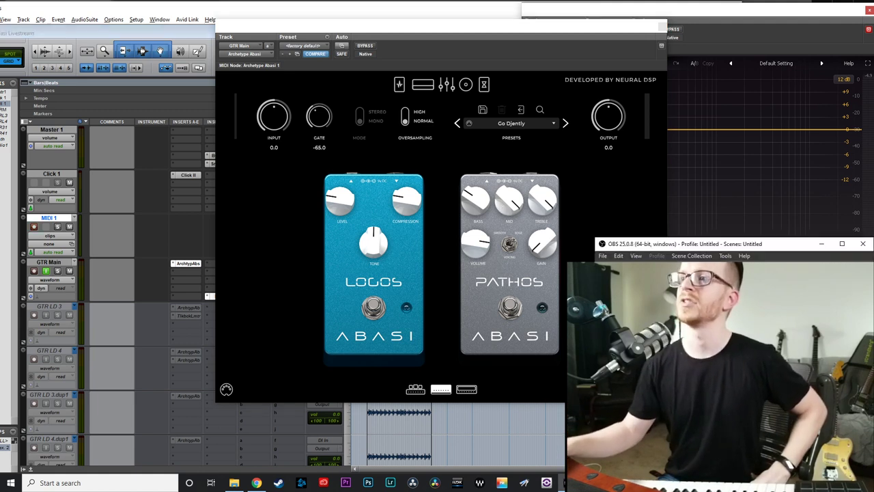
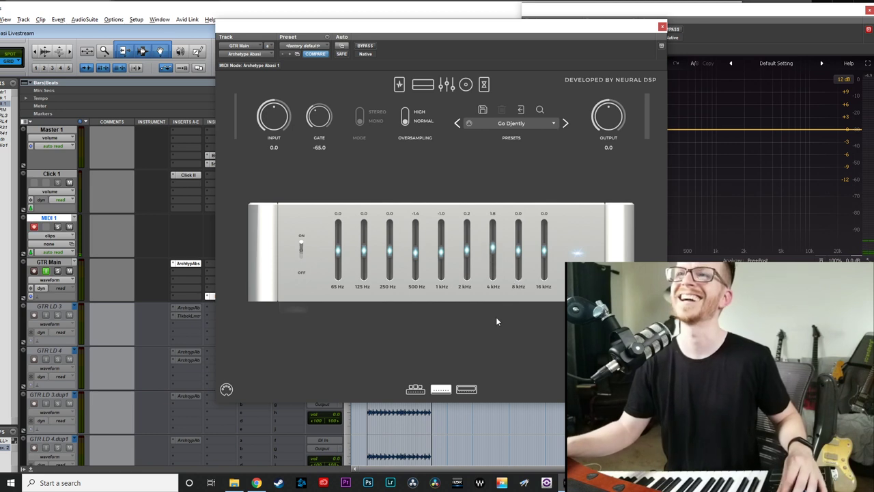
# - End the active MIDI Learn and assign a MIDI control to the Rhythm EQ's 8 kHz band, disabling MIDI Learn again
pyautogui.rightClick(512, 313)
pyautogui.click(465, 303)
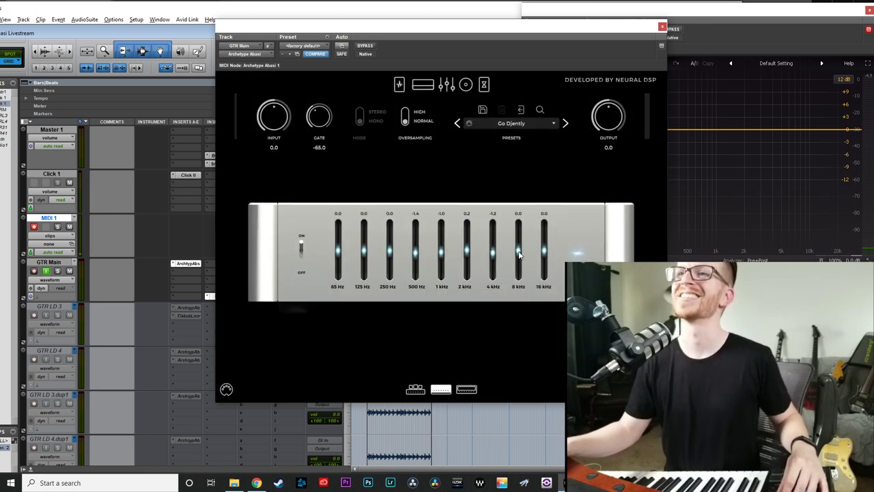
pyautogui.rightClick(504, 280)
pyautogui.click(539, 309)
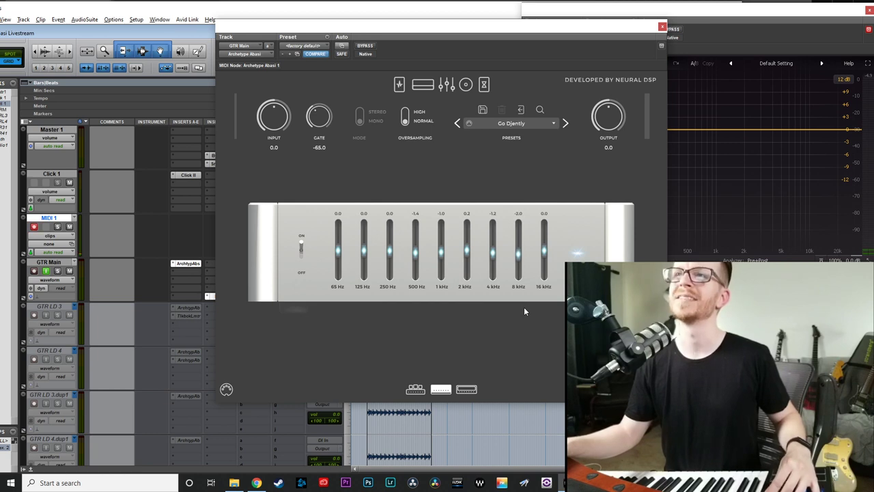
pyautogui.rightClick(442, 257)
pyautogui.click(463, 314)
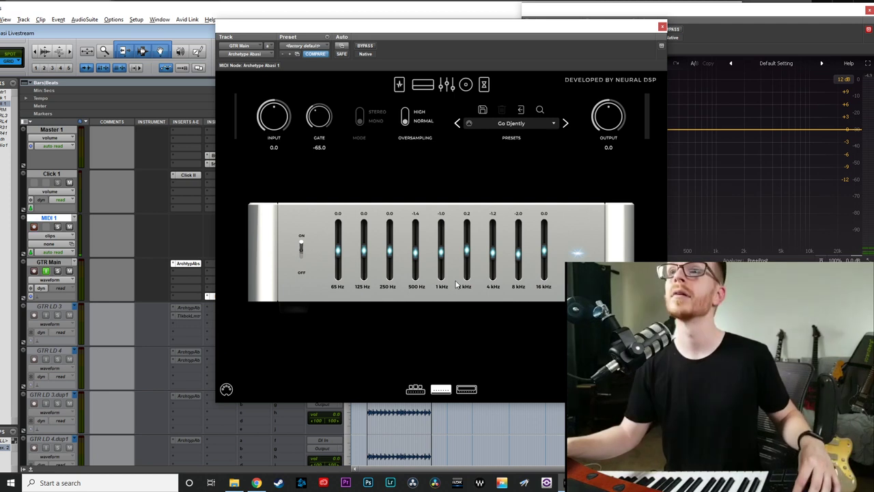
# - Assign a MIDI control to the Rhythm EQ's 1 kHz band through MIDI Learn, and disable learning
pyautogui.rightClick(448, 262)
pyautogui.click(462, 313)
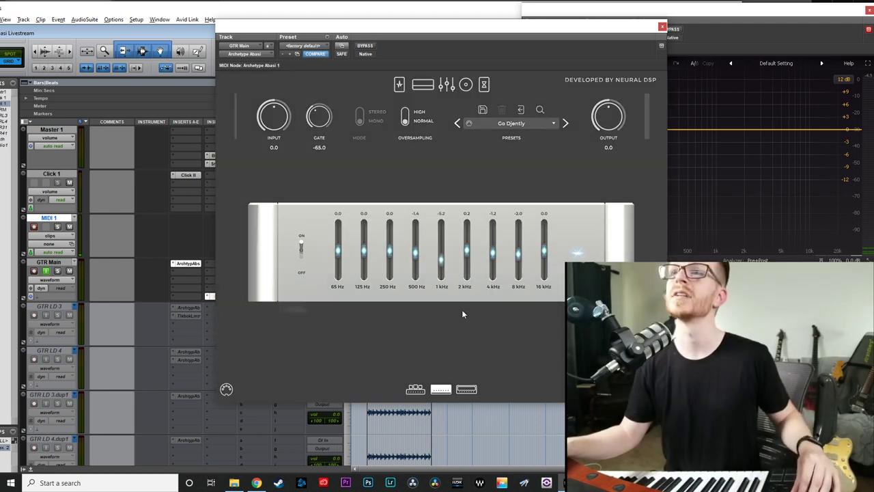
pyautogui.rightClick(402, 273)
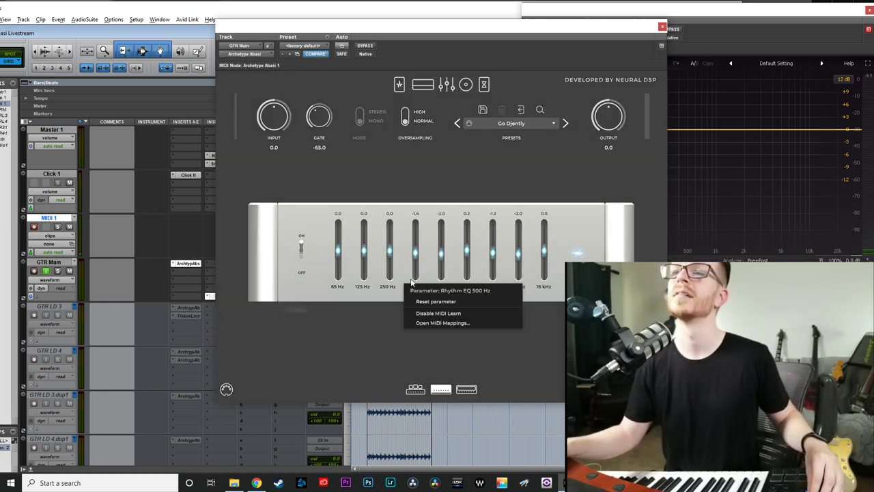
pyautogui.click(429, 313)
# - Assign a MIDI control to the Rhythm EQ's 250 Hz band, repeat the MIDI Learn for that band, and disable learning
pyautogui.rightClick(403, 275)
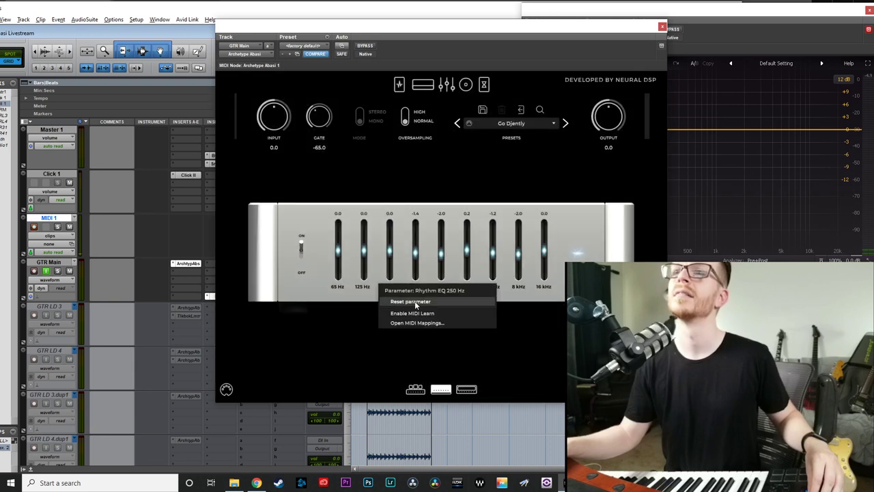
pyautogui.click(417, 309)
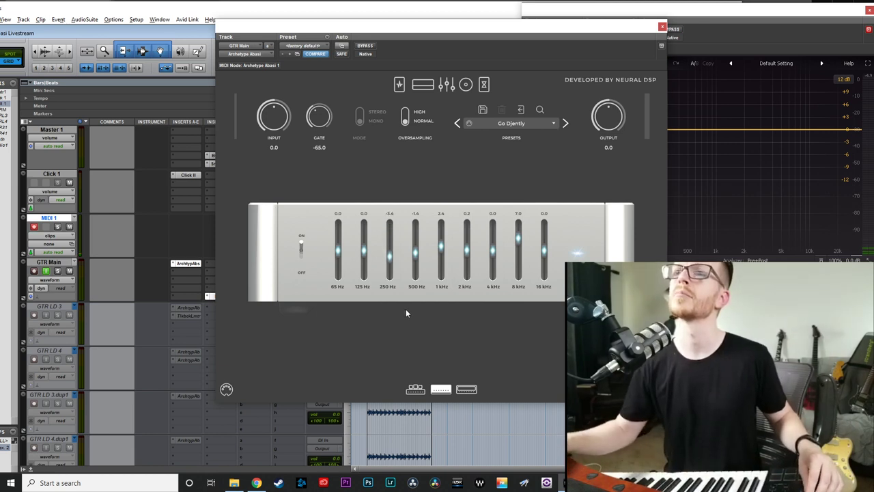
pyautogui.rightClick(407, 290)
pyautogui.click(432, 299)
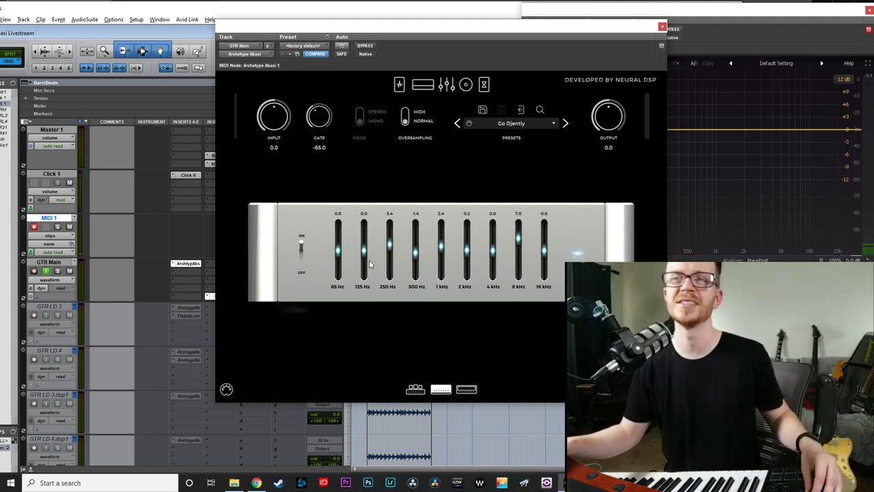
pyautogui.rightClick(381, 284)
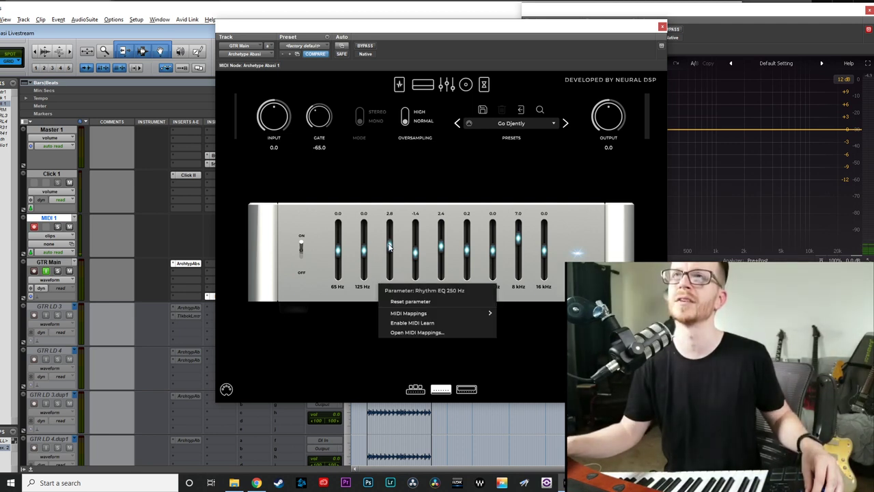
pyautogui.click(409, 328)
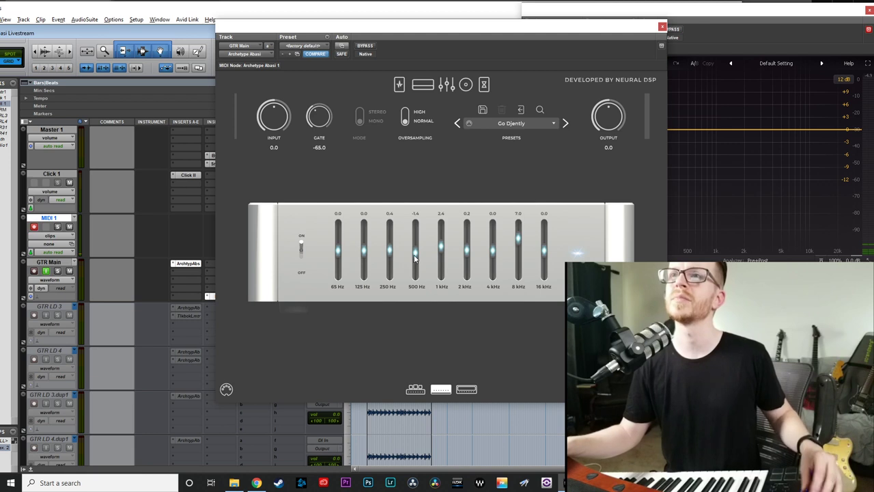
pyautogui.rightClick(426, 300)
pyautogui.click(447, 281)
# - MIDI-learn a control for the Rhythm EQ's 500 Hz band and turn MIDI Learn off
pyautogui.rightClick(416, 277)
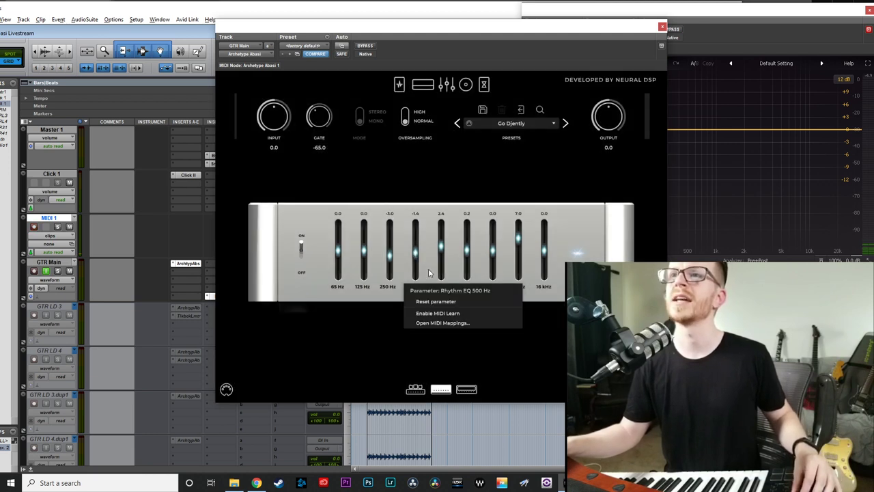
pyautogui.click(449, 313)
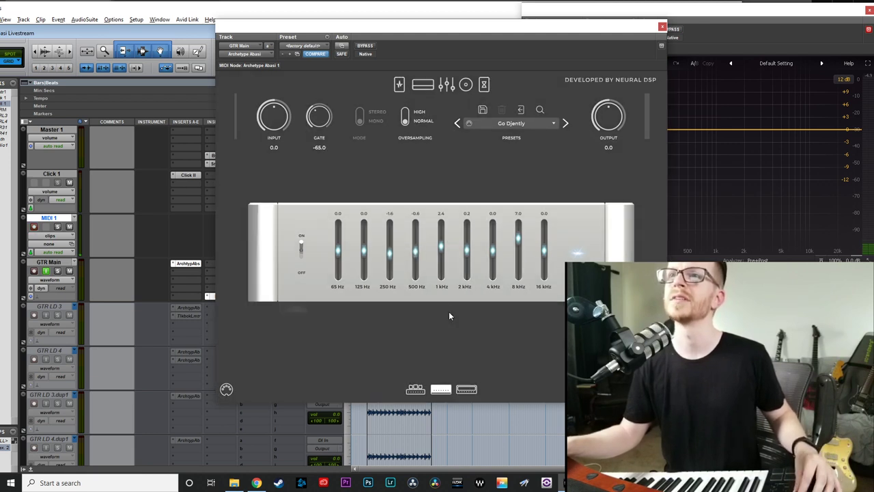
pyautogui.rightClick(423, 302)
pyautogui.click(393, 308)
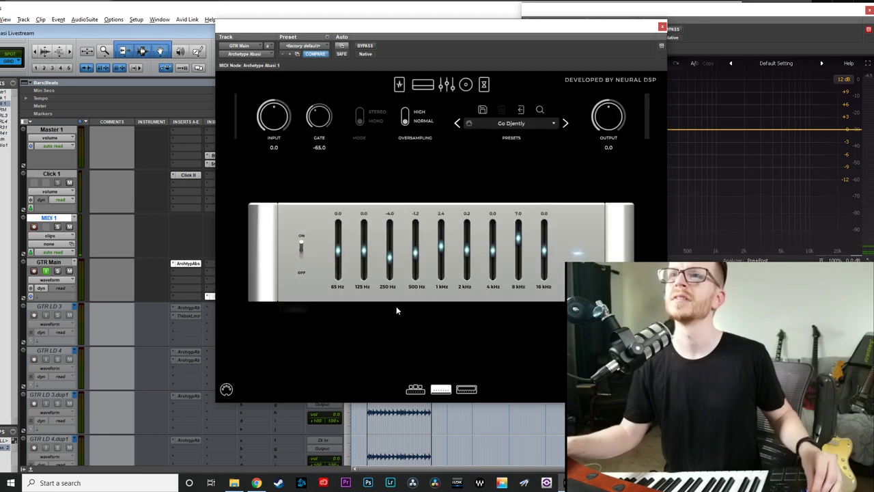
# - MIDI-learn controls for the Rhythm EQ's 2 kHz and 4 kHz bands, disabling MIDI Learn after each
pyautogui.rightClick(452, 278)
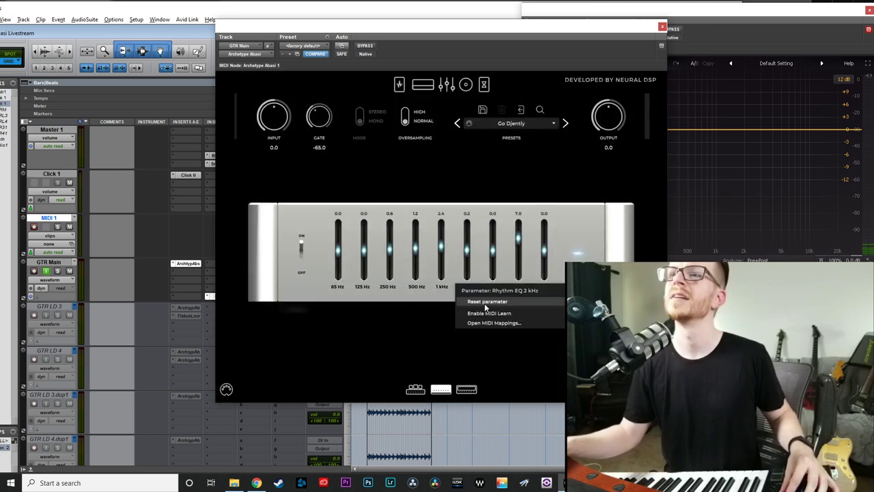
pyautogui.click(482, 308)
pyautogui.rightClick(475, 304)
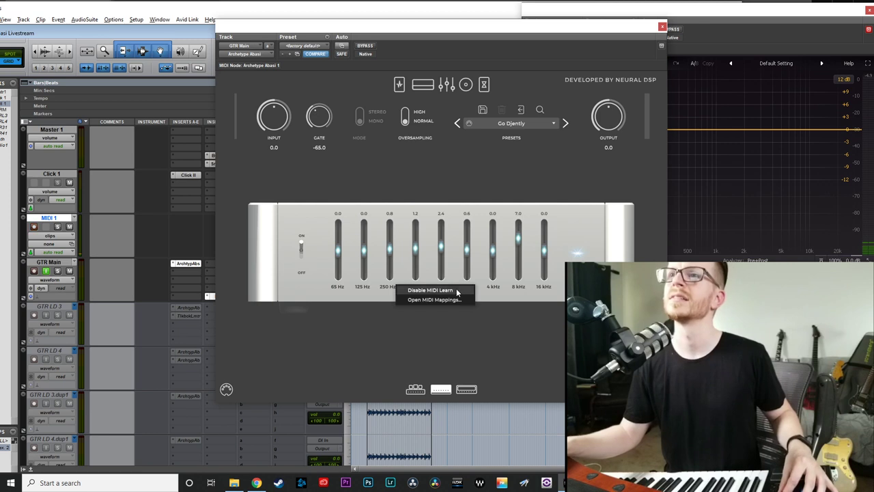
pyautogui.click(458, 292)
pyautogui.rightClick(482, 281)
pyautogui.click(506, 311)
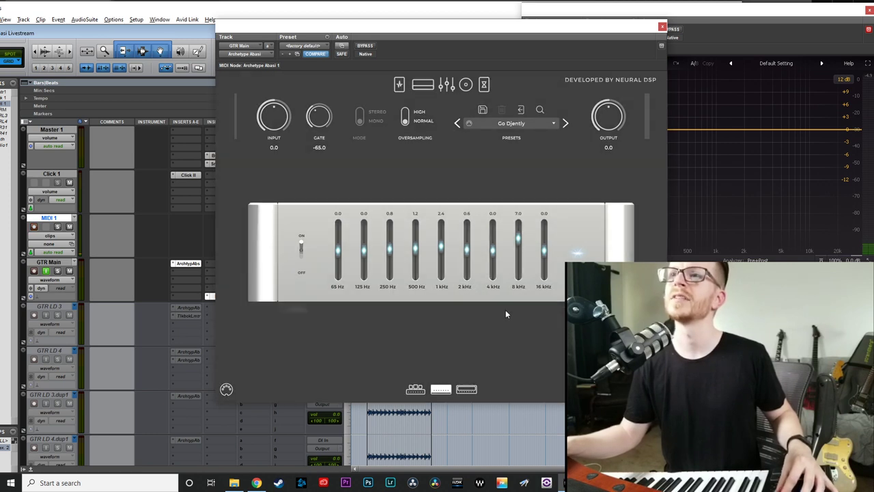
pyautogui.rightClick(504, 306)
pyautogui.click(463, 294)
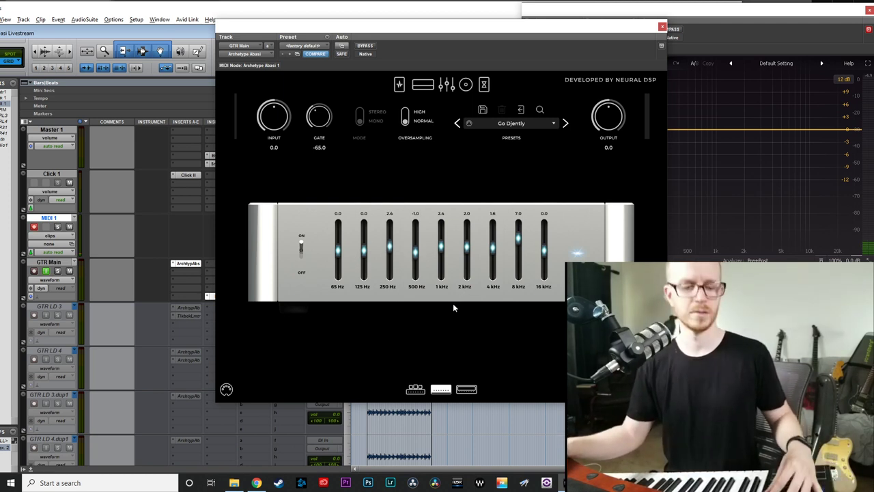
# - Switch off the Rhythm EQ and examine where a custom IR is loaded for the Dynamic 57 cabinet microphone
pyautogui.click(300, 253)
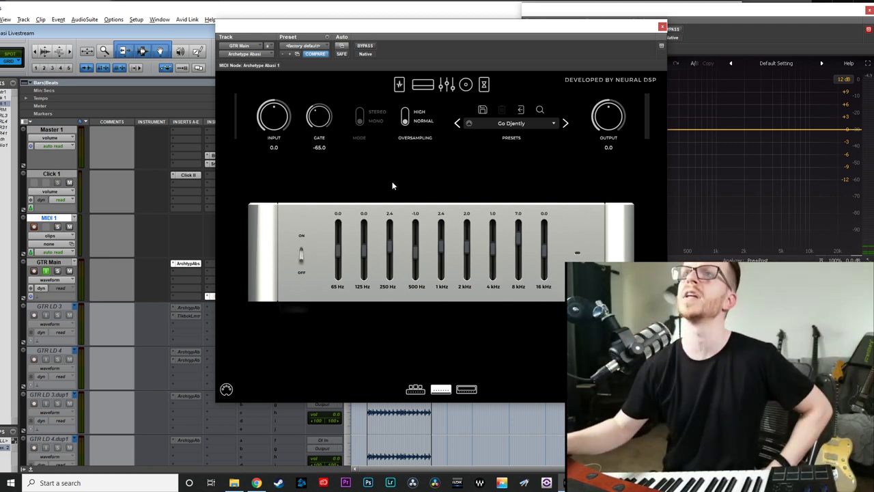
pyautogui.click(466, 84)
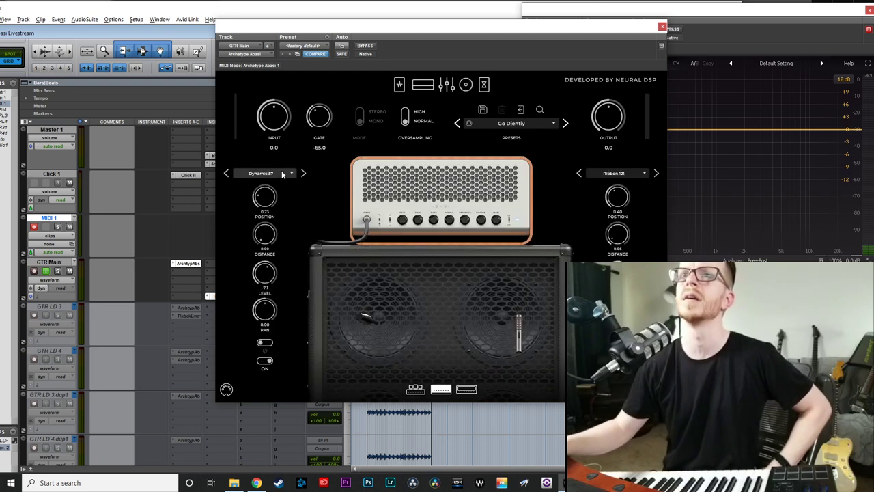
pyautogui.click(277, 174)
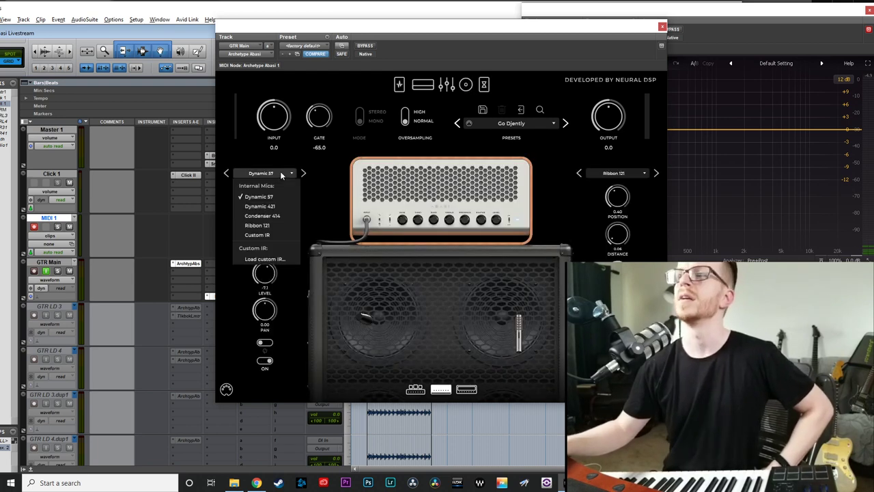
pyautogui.click(264, 260)
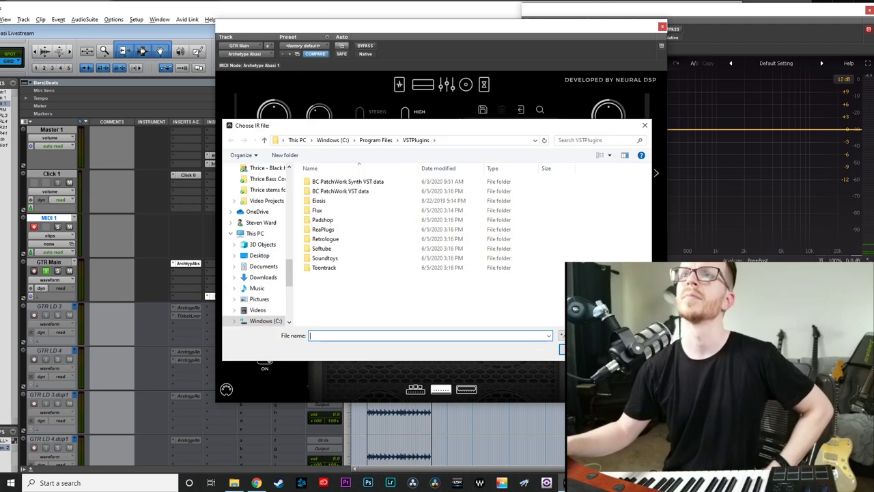
pyautogui.press('Escape')
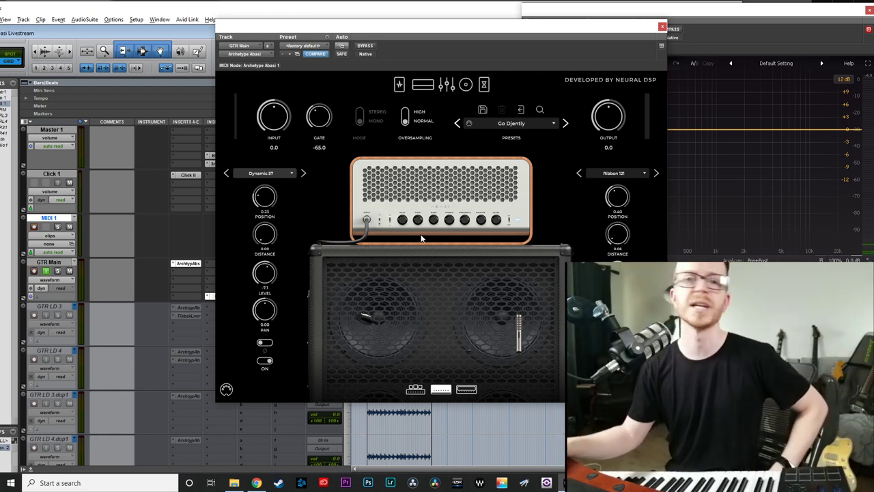
pyautogui.click(446, 84)
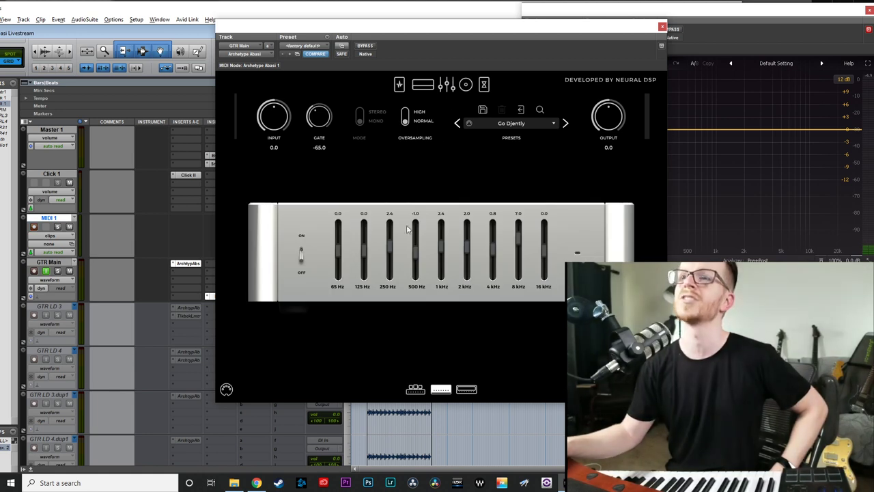
# - Close the Archetype Abasi window of the GTR Main track
pyautogui.moveTo(389, 243); pyautogui.dragTo(389, 236)
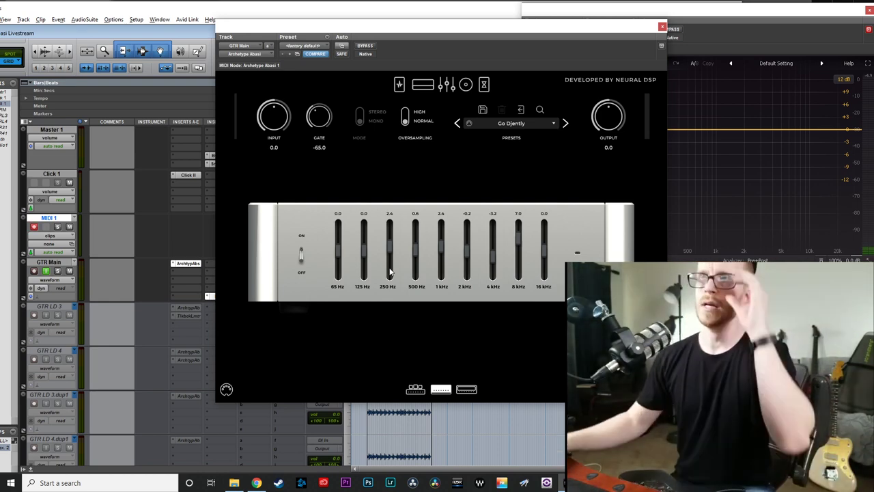
pyautogui.moveTo(554, 33); pyautogui.dragTo(539, 26)
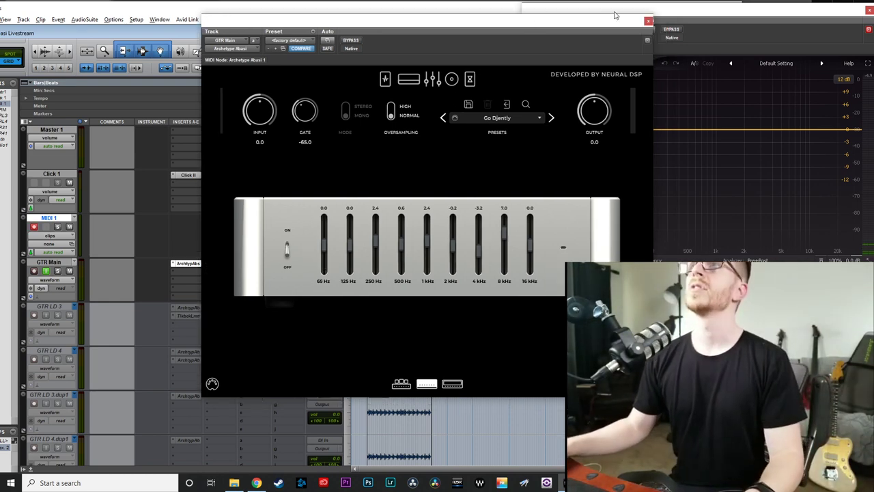
pyautogui.click(648, 21)
pyautogui.click(519, 328)
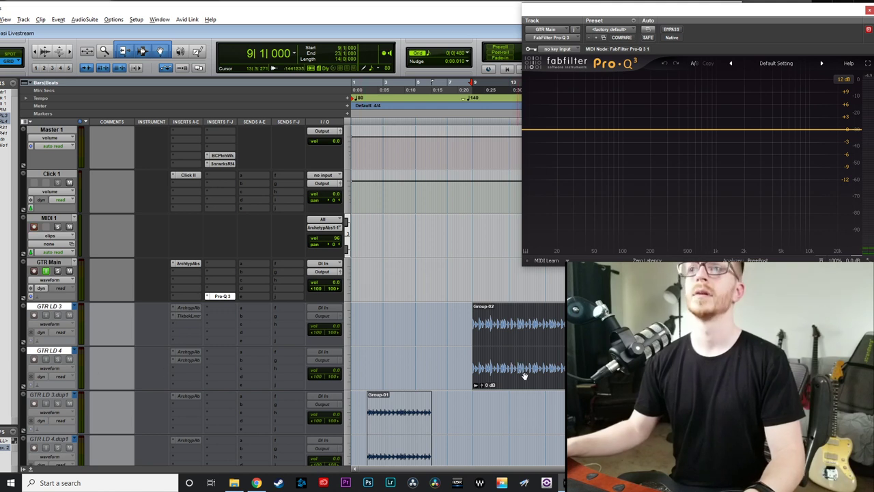
pyautogui.scroll(-1, 547, 376)
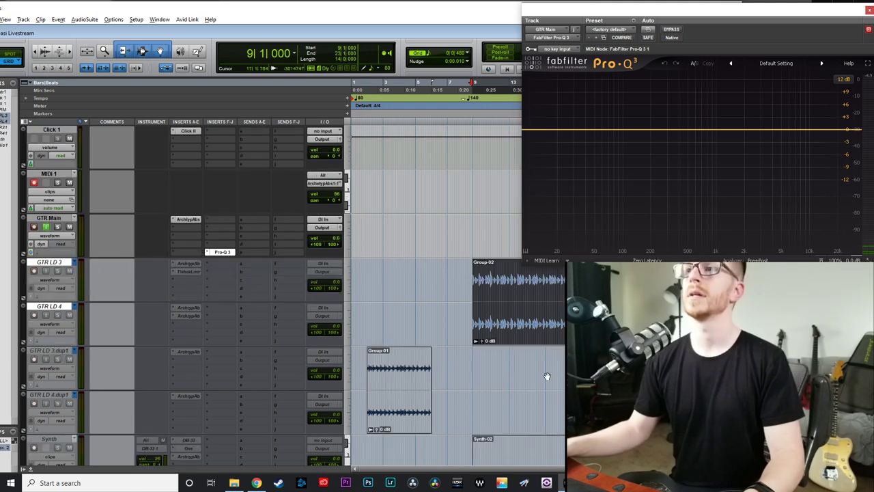
pyautogui.rightClick(519, 335)
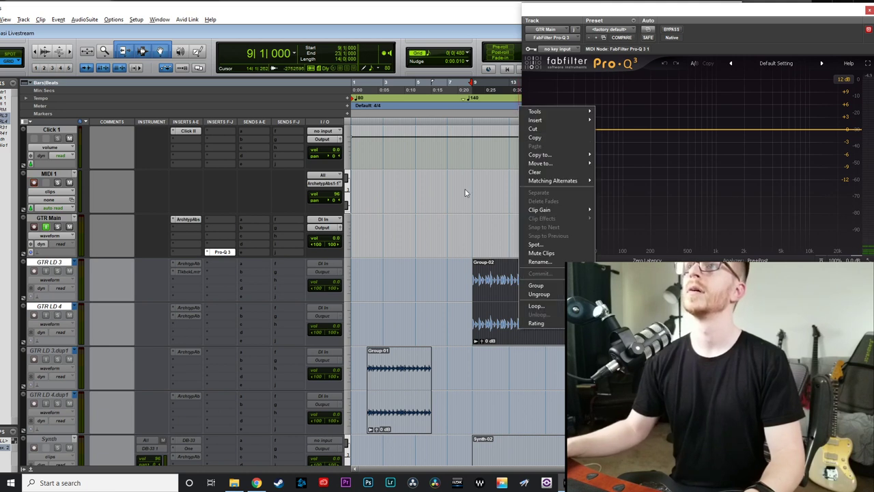
# - Create two mono audio tracks directly below the GTR Main track
pyautogui.click(438, 225)
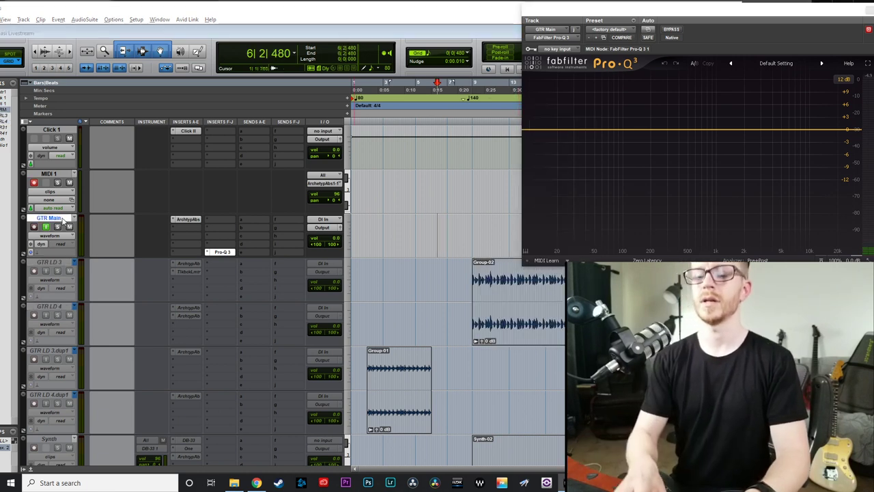
pyautogui.hotkey('ctrl', 'shift', 'n')
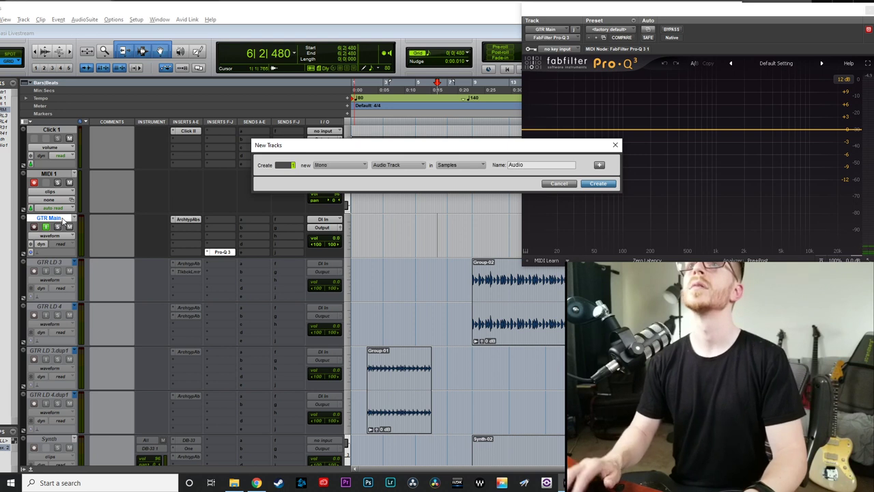
pyautogui.hotkey('ctrl', 'Left')
pyautogui.hotkey('ctrl', 'Down')
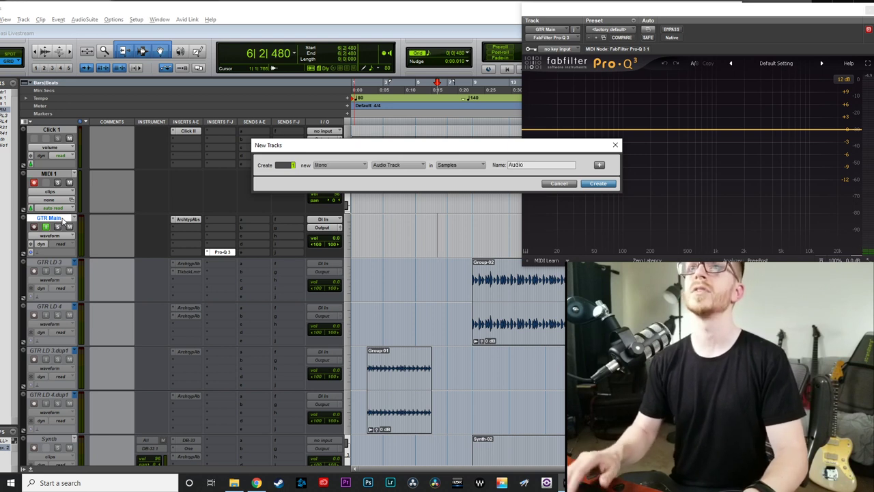
pyautogui.press('Return')
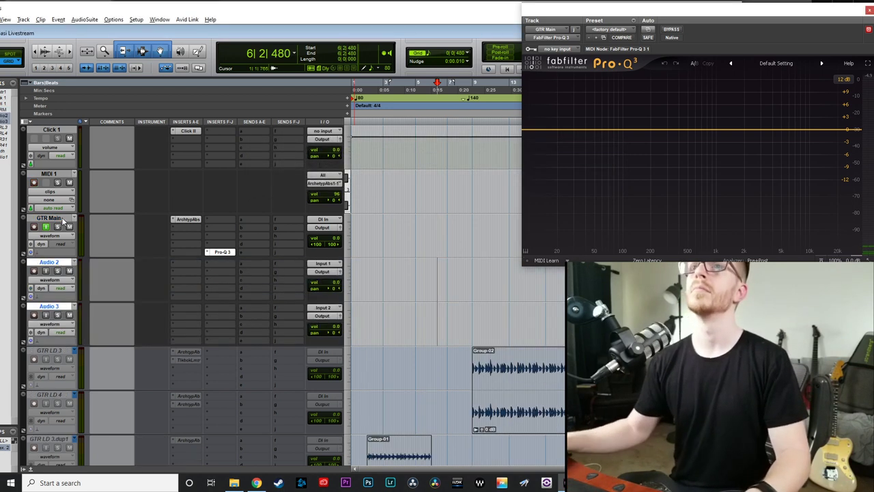
# - Copy the Group-02 clip group from the GTR LD 3 and 4 tracks onto Audio 2 and Audio 3, and ungroup the copy
pyautogui.moveTo(526, 421); pyautogui.dragTo(524, 336)
pyautogui.rightClick(525, 336)
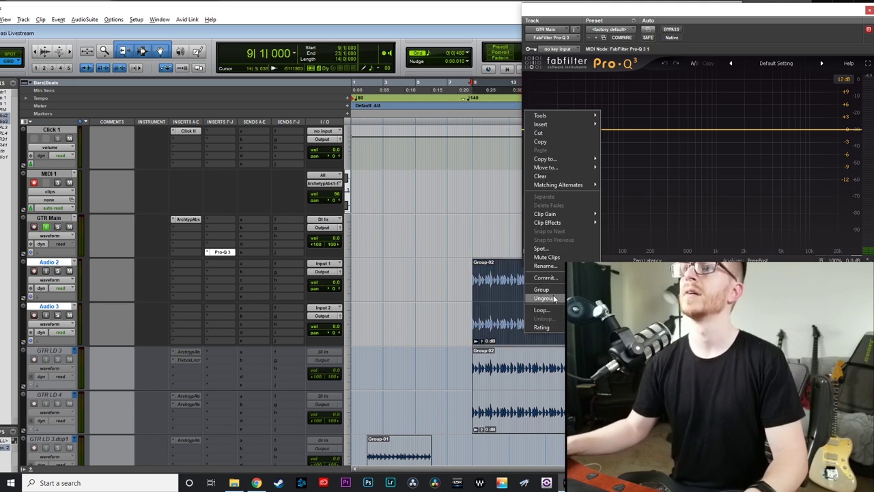
pyautogui.click(545, 295)
# - Delete the copied guitar clips from the Audio 3 track
pyautogui.click(501, 336)
pyautogui.press('Delete')
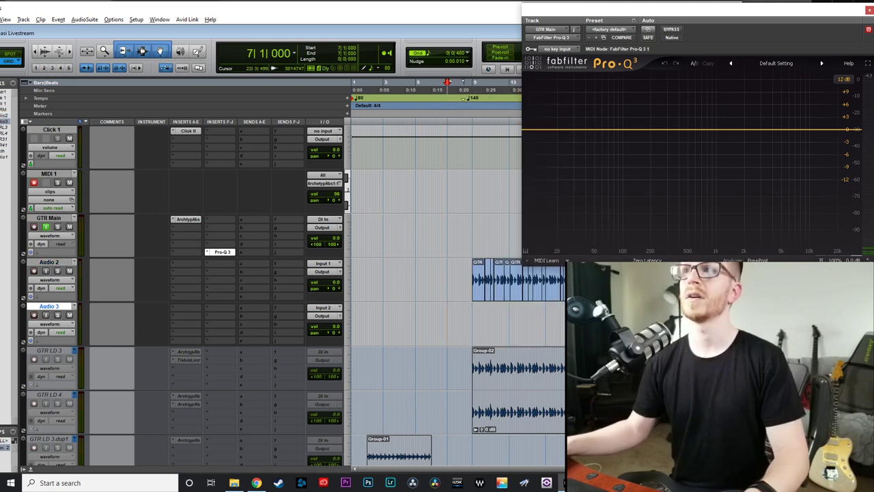
# - Play the guitar clips on Audio 2 from bar 9 to about bar 16
pyautogui.click(471, 271)
pyautogui.hotkey('ctrl', ']')
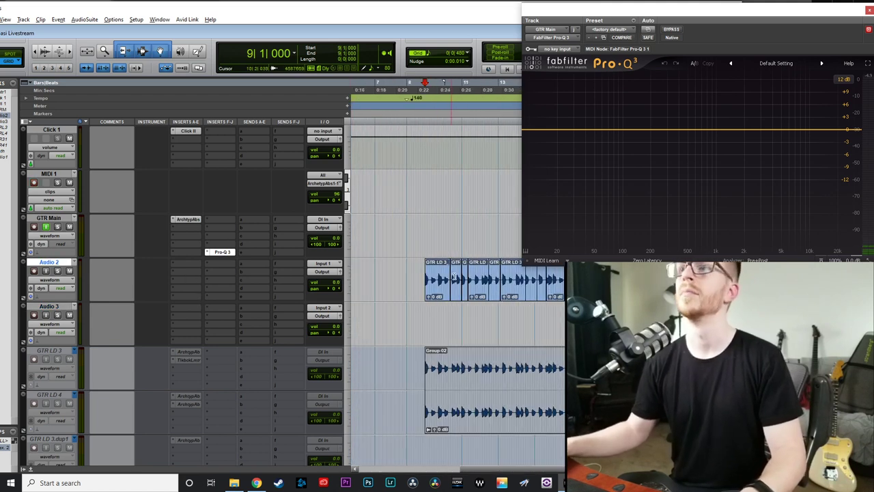
pyautogui.scroll(1, 549, 305)
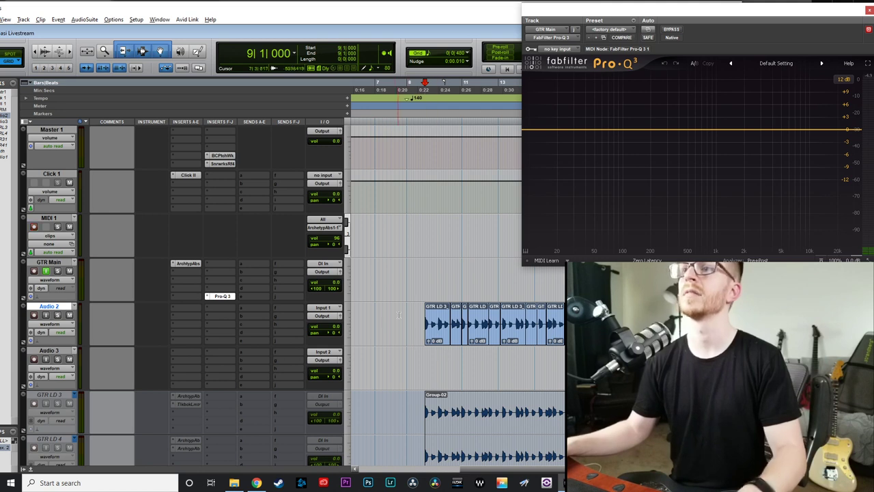
pyautogui.press('space')
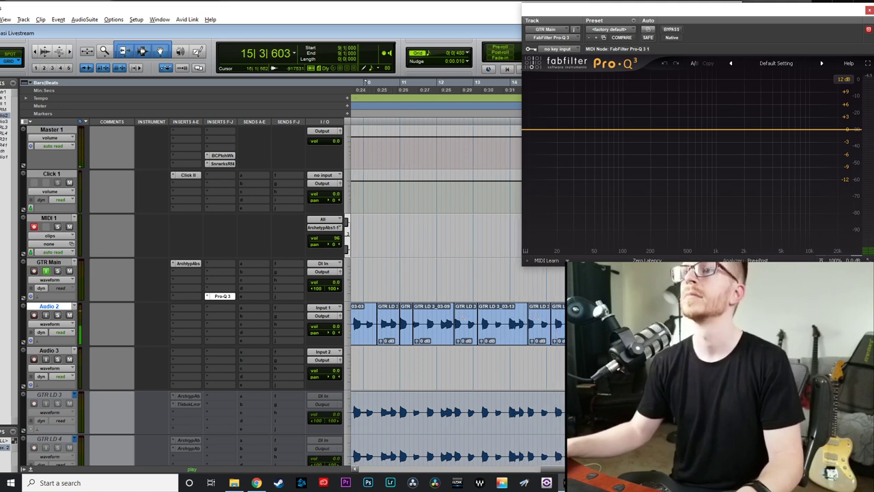
pyautogui.press('space')
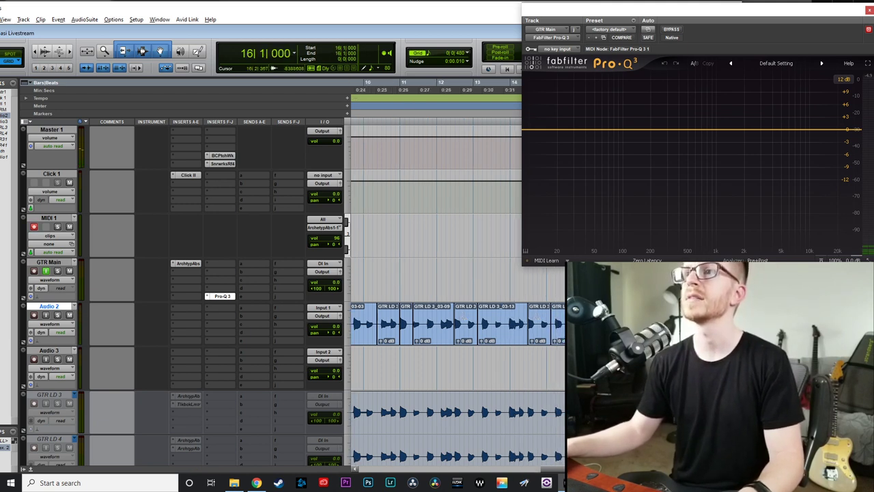
# - Place a second section of guitar clips on Audio 3 starting at bar 9, aligned with the clips on Audio 2
pyautogui.hotkey('ctrl', '[')
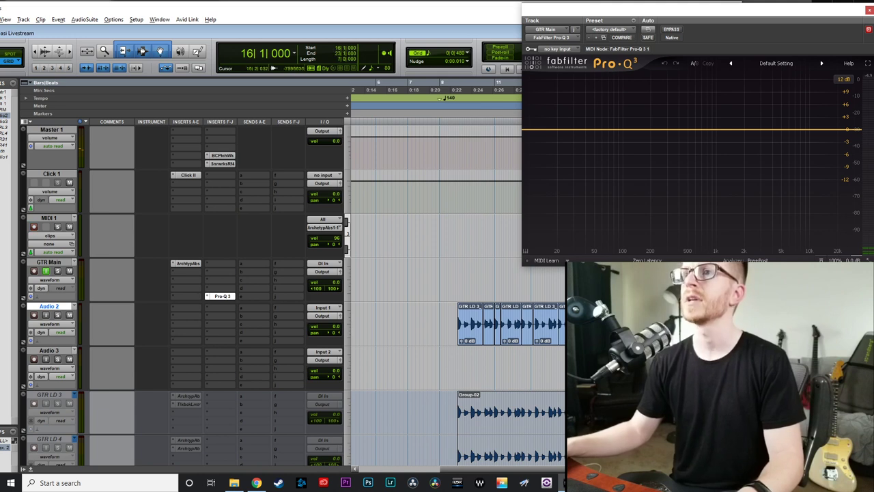
pyautogui.moveTo(577, 363); pyautogui.dragTo(463, 368)
pyautogui.hotkey('ctrl', ']')
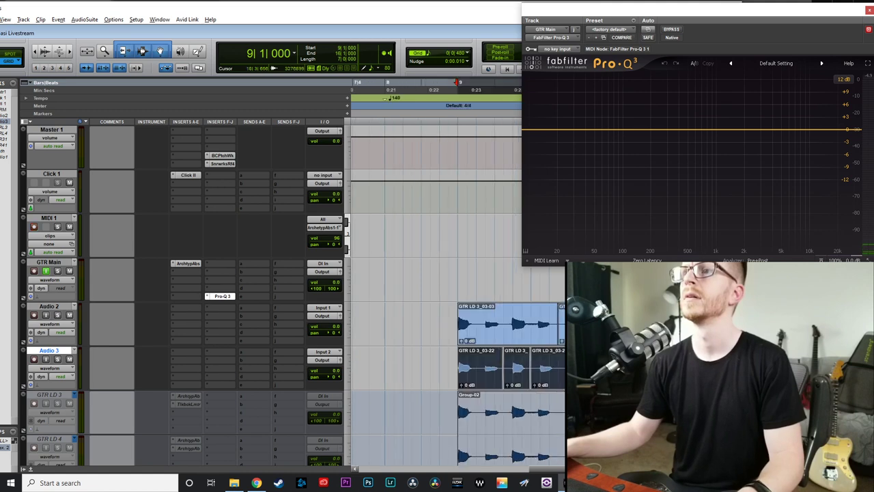
# - Pan Audio 2 fully left and Audio 3 fully right, at 100 each
pyautogui.hotkey('ctrl', '[')
pyautogui.moveTo(335, 333); pyautogui.dragTo(293, 335)
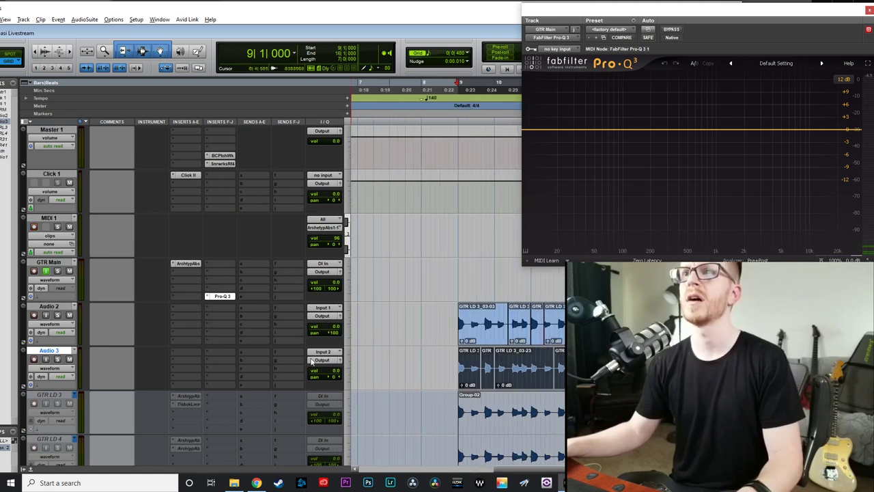
pyautogui.moveTo(333, 375); pyautogui.dragTo(431, 369)
# - Create a stereo aux input track named GTR Stereo directly below the GTR Main track
pyautogui.click(60, 262)
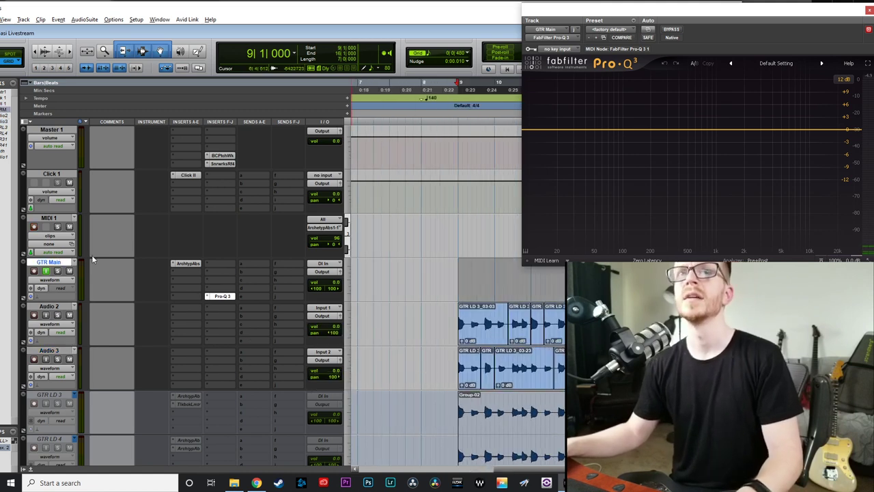
pyautogui.hotkey('ctrl', 'shift', 'n')
pyautogui.hotkey('ctrl', 'Down')
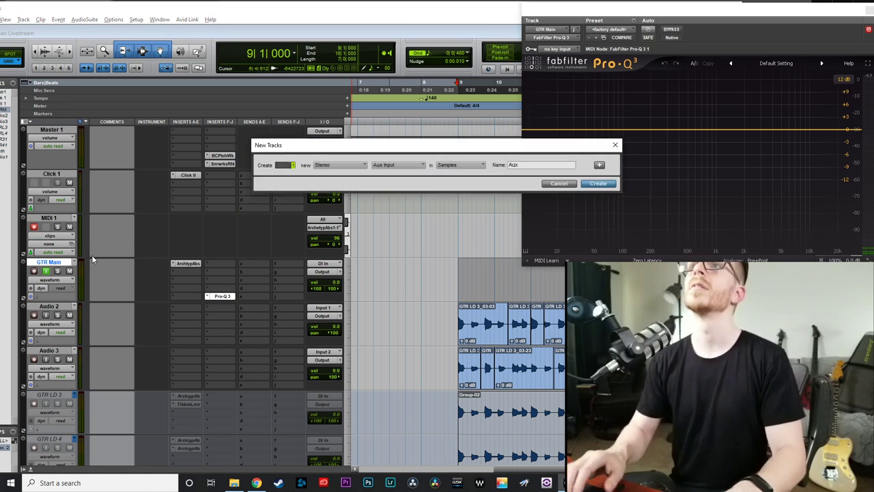
pyautogui.press('Tab')
pyautogui.write('GTR')
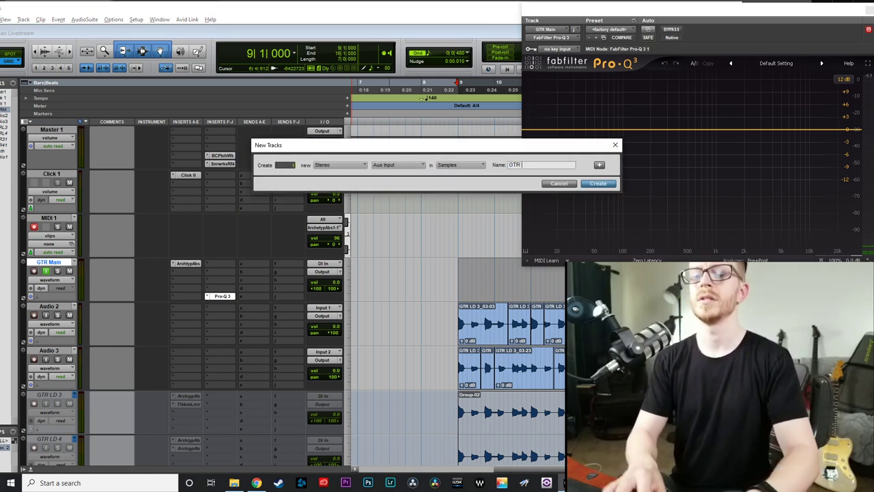
pyautogui.write(' Stereo')
pyautogui.press('Return')
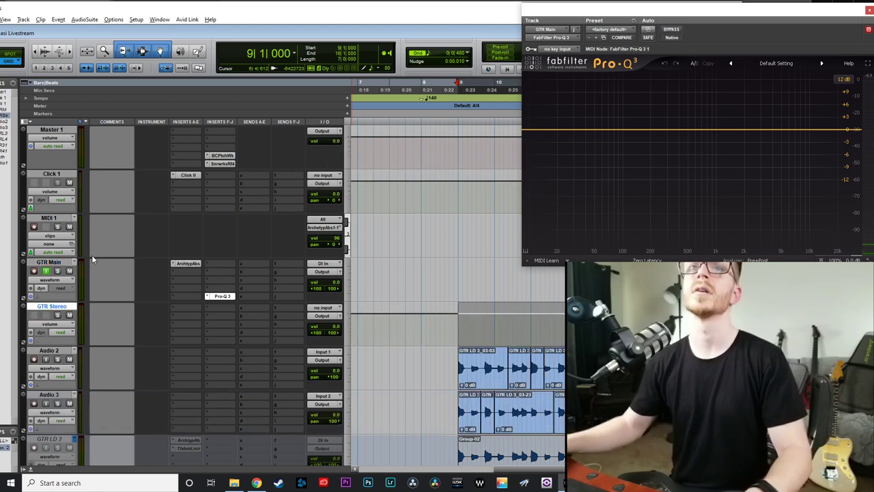
# - Insert Archetype Abasi (stereo) on the GTR Stereo track and set the plug-in's mode to Stereo
pyautogui.click(200, 308)
pyautogui.write('aba')
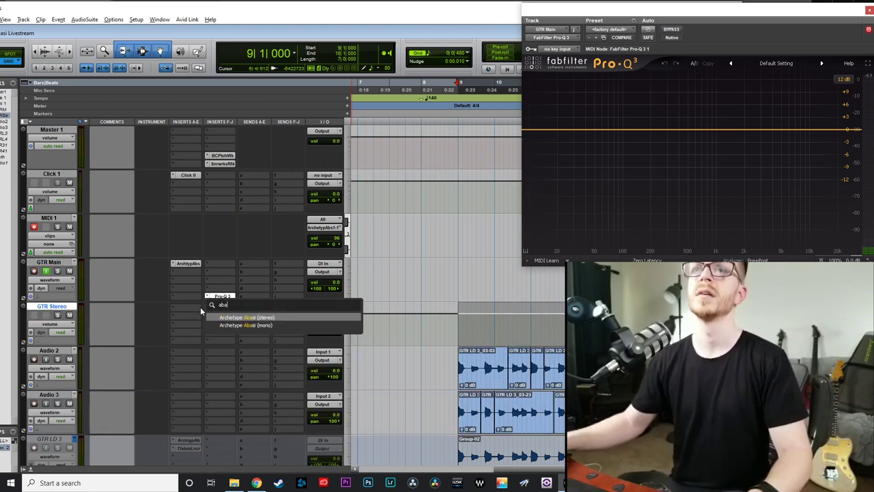
pyautogui.click(240, 317)
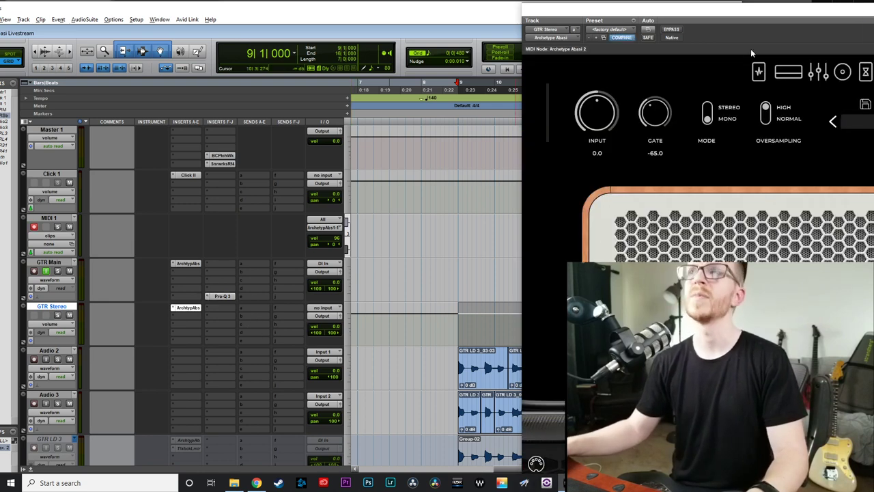
pyautogui.moveTo(766, 19); pyautogui.dragTo(513, 17)
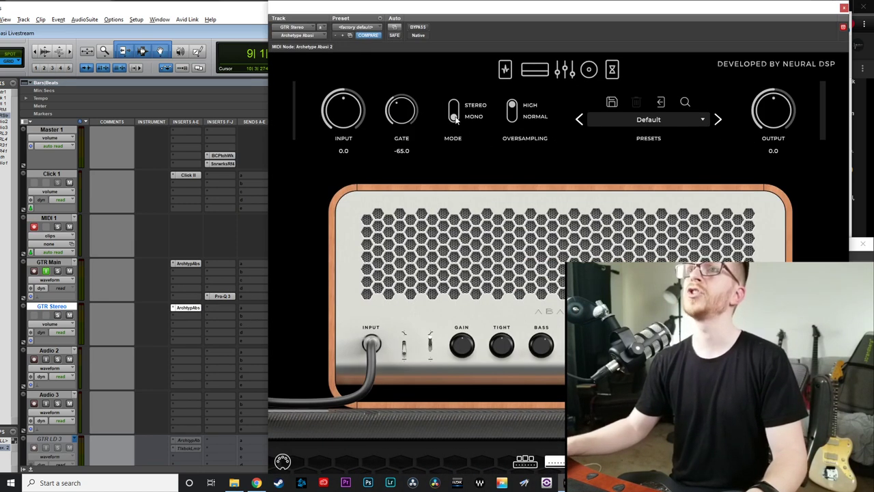
pyautogui.click(454, 118)
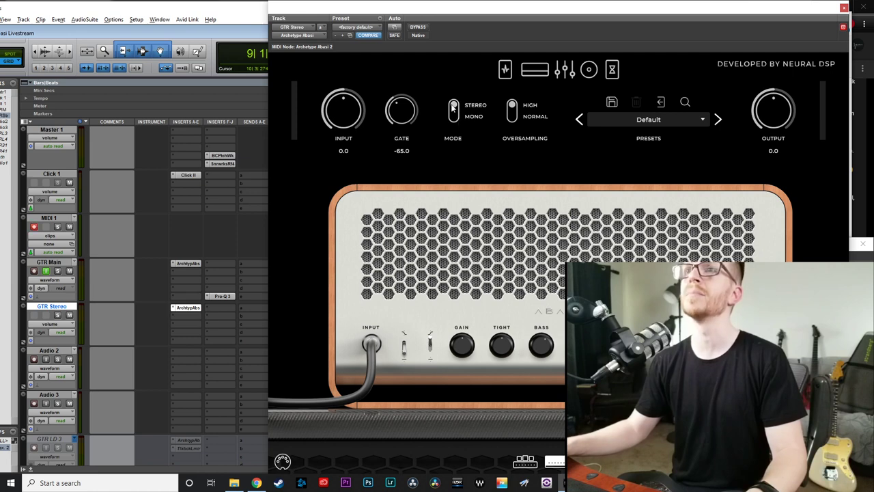
# - Choose the tube-topped amp in the GTR Stereo plug-in and set its first cabinet microphone to Dynamic 57
pyautogui.click(525, 463)
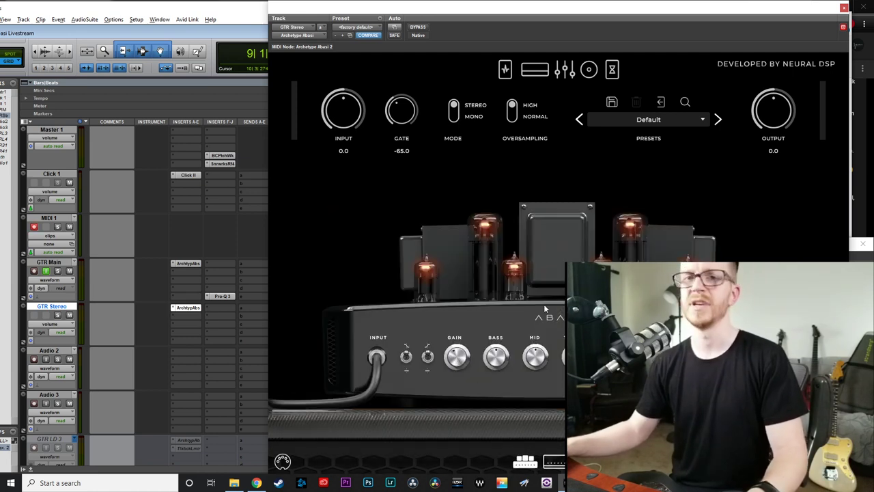
pyautogui.click(587, 71)
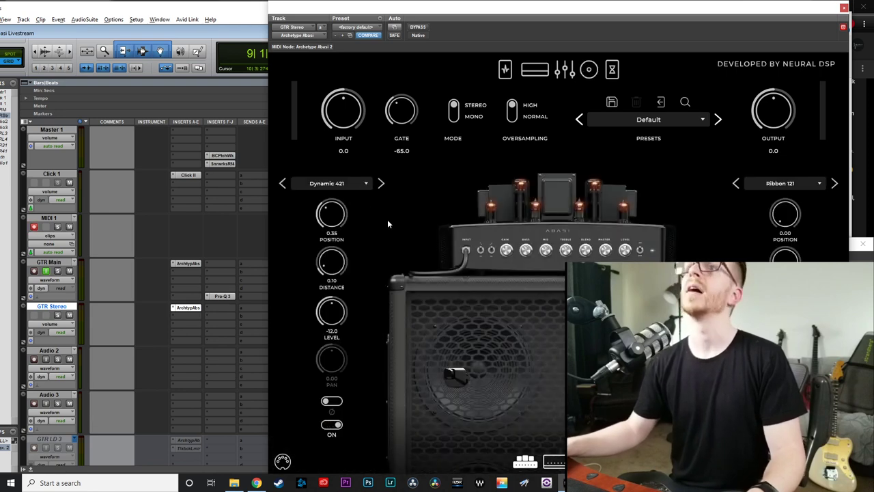
pyautogui.click(328, 183)
pyautogui.click(316, 208)
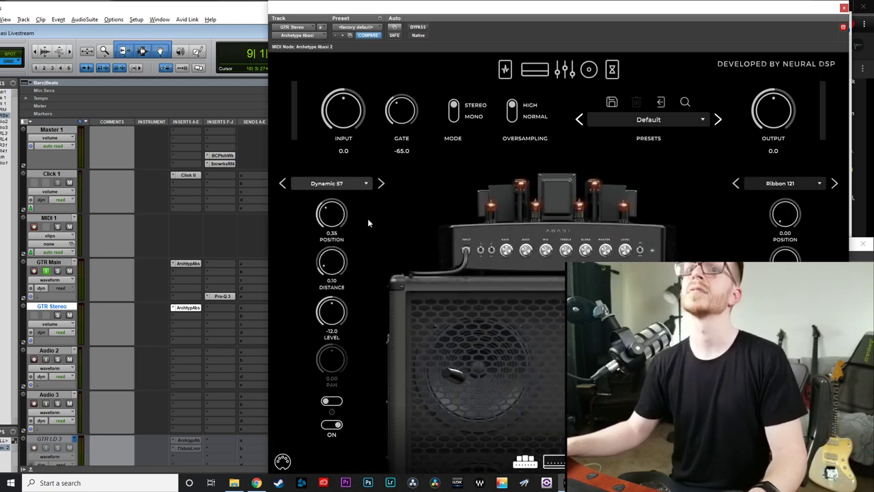
# - Close the GTR Stereo plug-in window and play the dry Audio 2 and Audio 3 guitars from bar 9
pyautogui.click(844, 8)
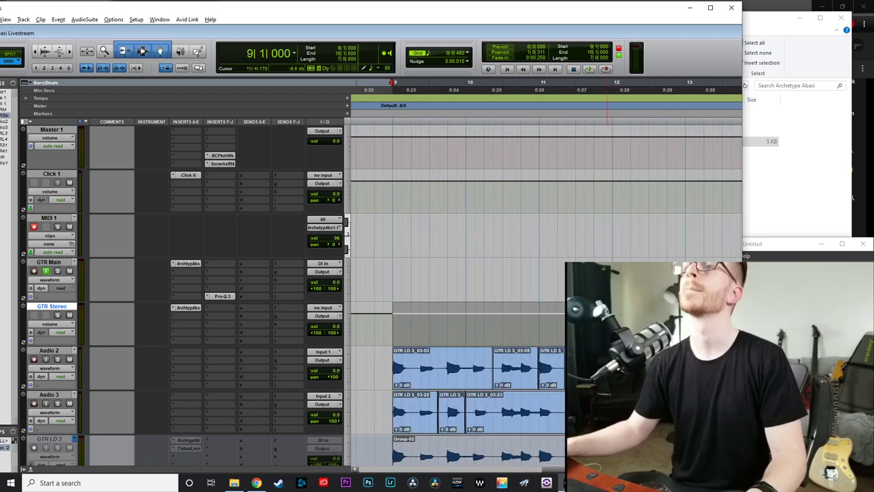
pyautogui.click(373, 413)
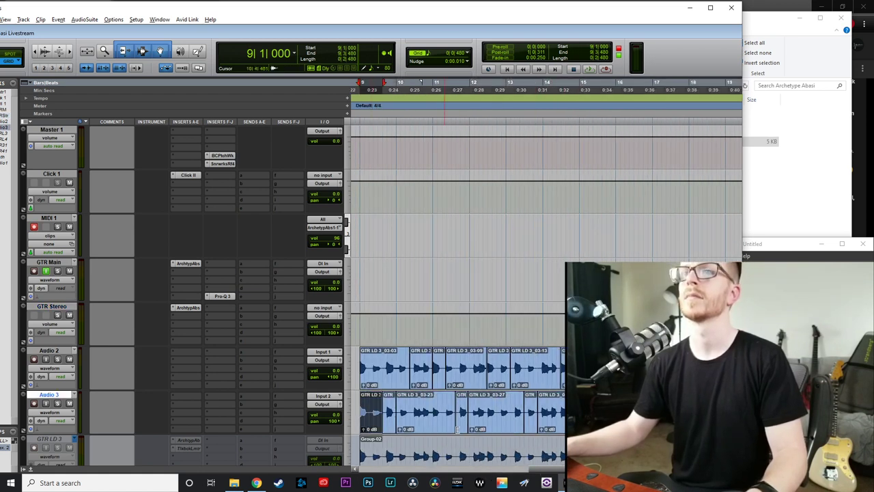
pyautogui.press('space')
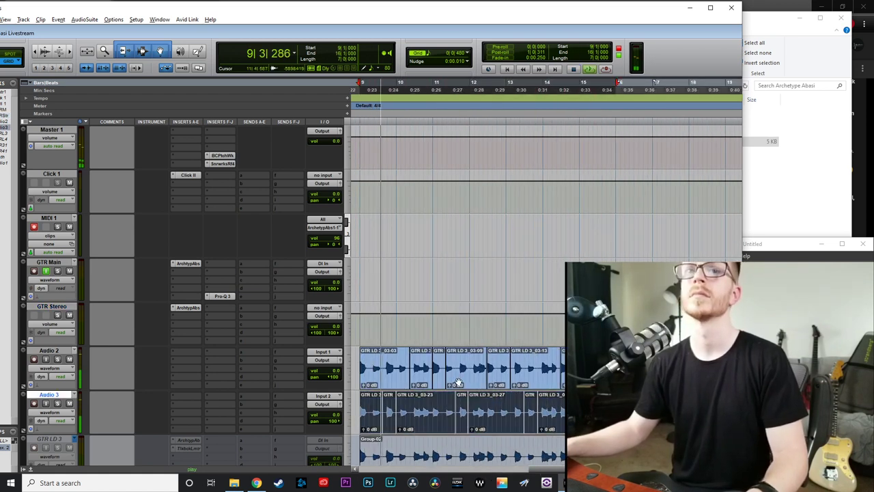
pyautogui.press('space')
# - Route the outputs of both Audio 2 and Audio 3 to the GTR Stereo track
pyautogui.click(56, 351)
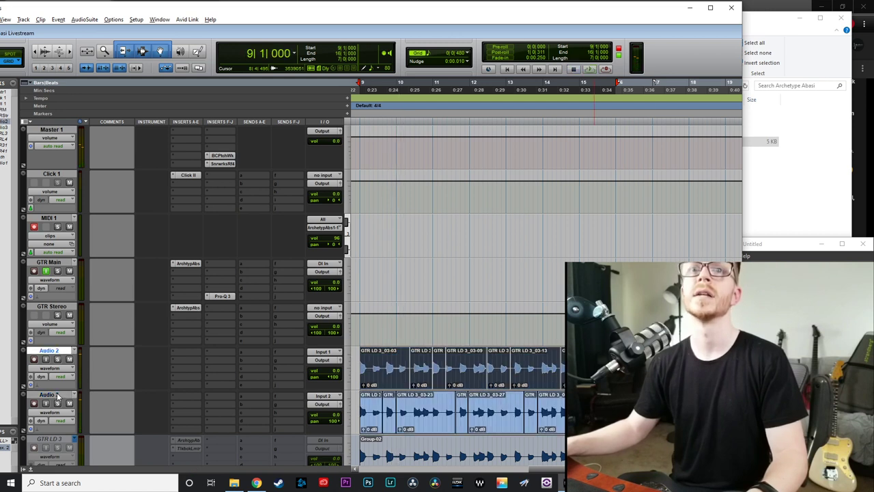
pyautogui.click(58, 396)
pyautogui.click(317, 406)
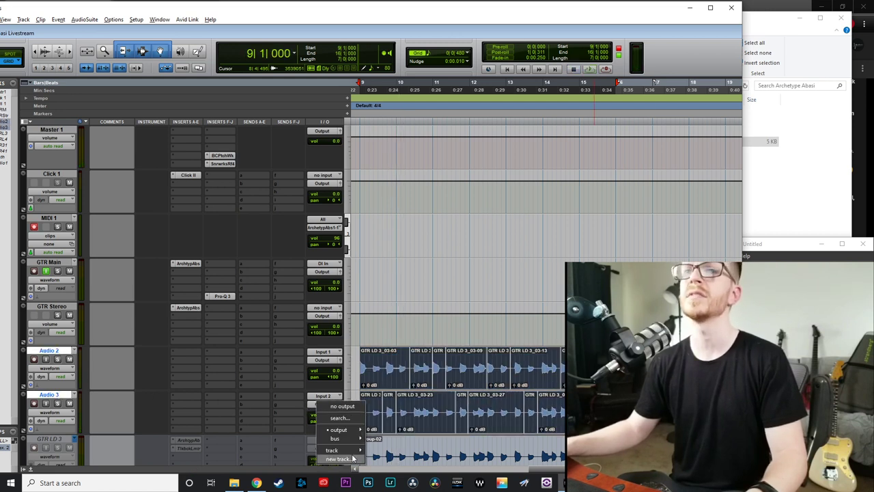
pyautogui.moveTo(349, 447)
pyautogui.click(399, 459)
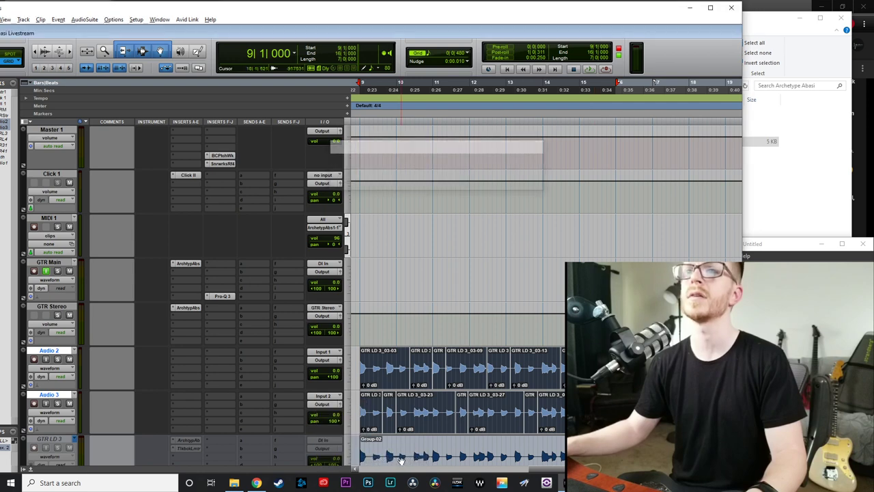
# - Play the routed guitars and, in GTR Main's Archetype Abasi, engage the Chronos D delay and lower its mix and high cut
pyautogui.hotkey('ctrl', ']')
pyautogui.press('space')
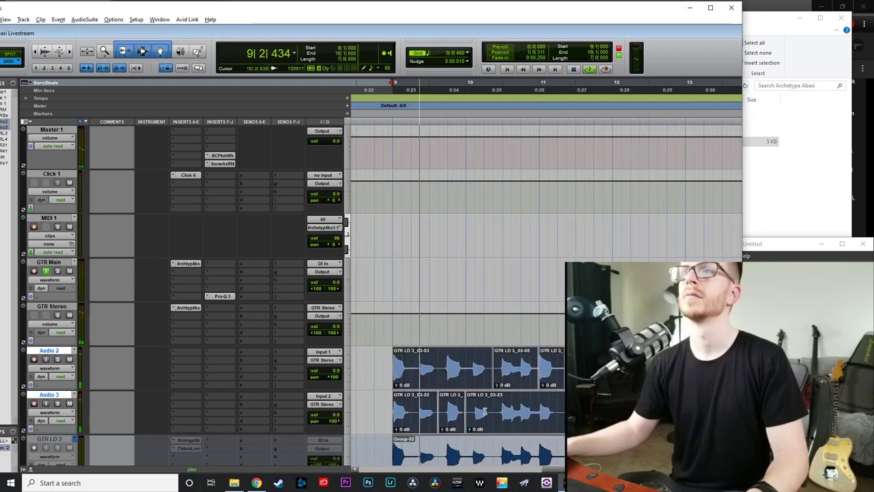
pyautogui.click(196, 263)
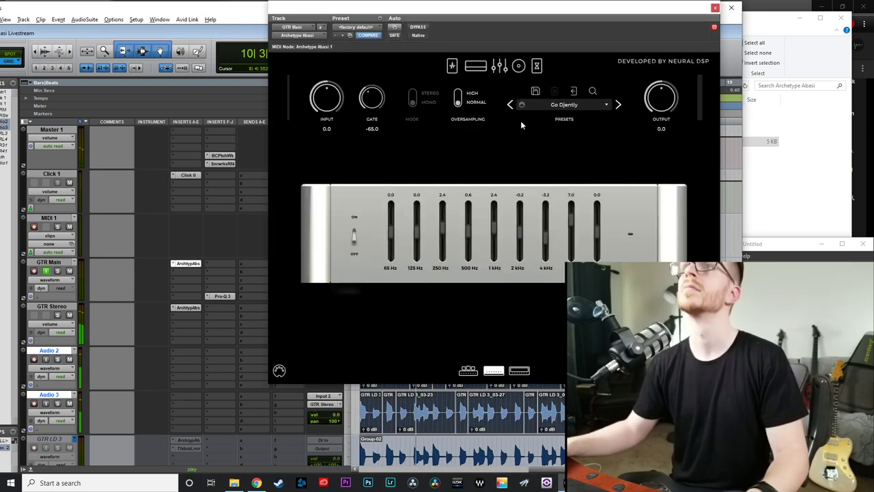
pyautogui.click(537, 66)
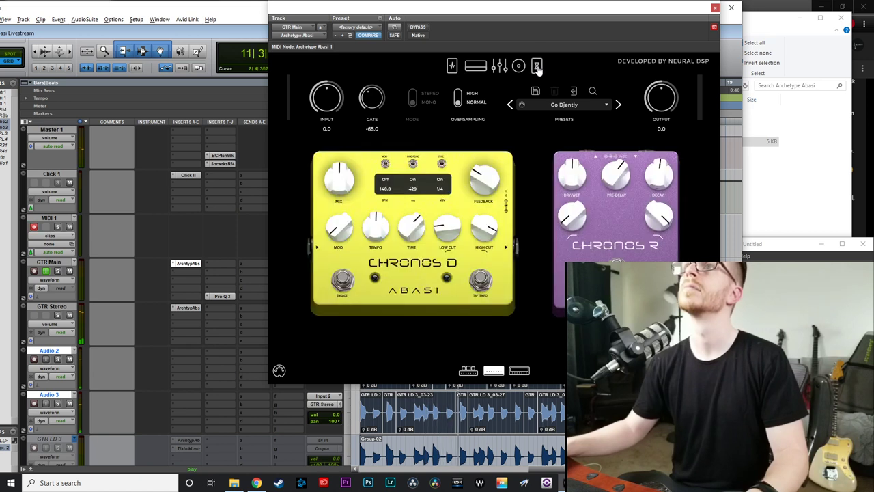
pyautogui.moveTo(350, 173); pyautogui.dragTo(351, 194)
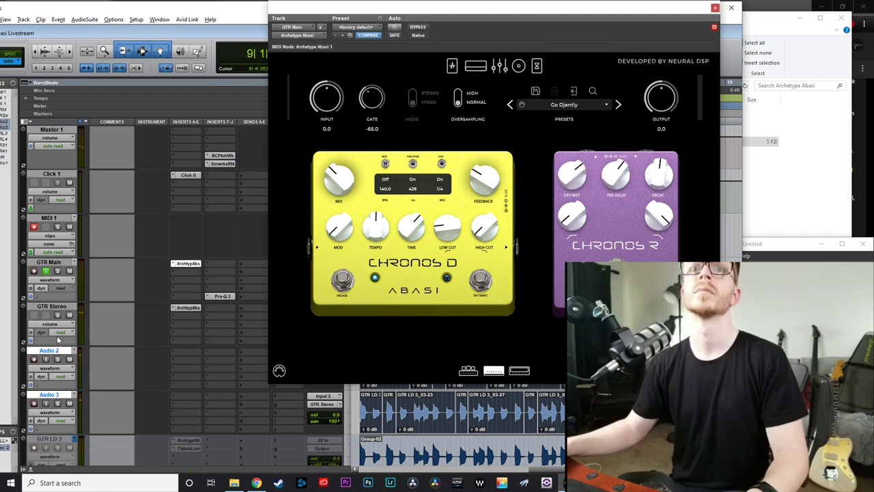
# - In GTR Stereo's Archetype Abasi, engage the Chronos D delay, raise its mix, lower its high cut, and raise the Chronos R dry/wet
pyautogui.click(188, 308)
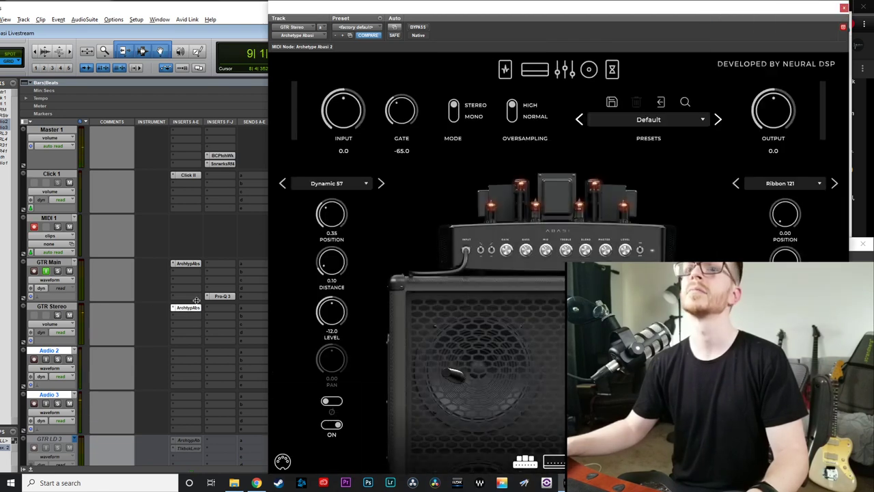
pyautogui.click(613, 71)
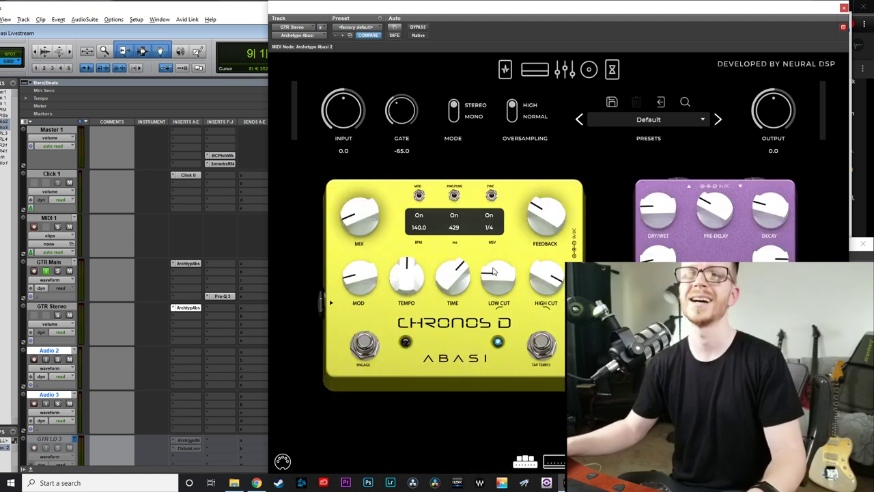
pyautogui.click(362, 343)
pyautogui.moveTo(360, 217); pyautogui.dragTo(360, 205)
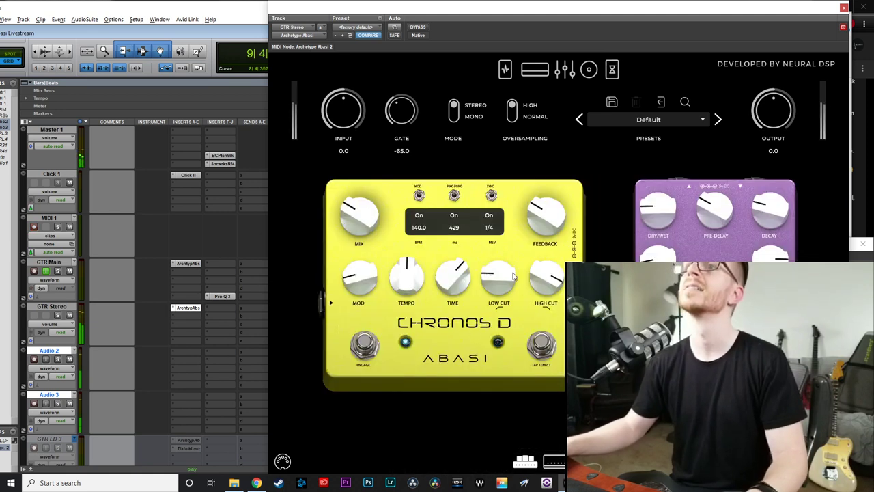
pyautogui.moveTo(544, 269); pyautogui.dragTo(546, 282)
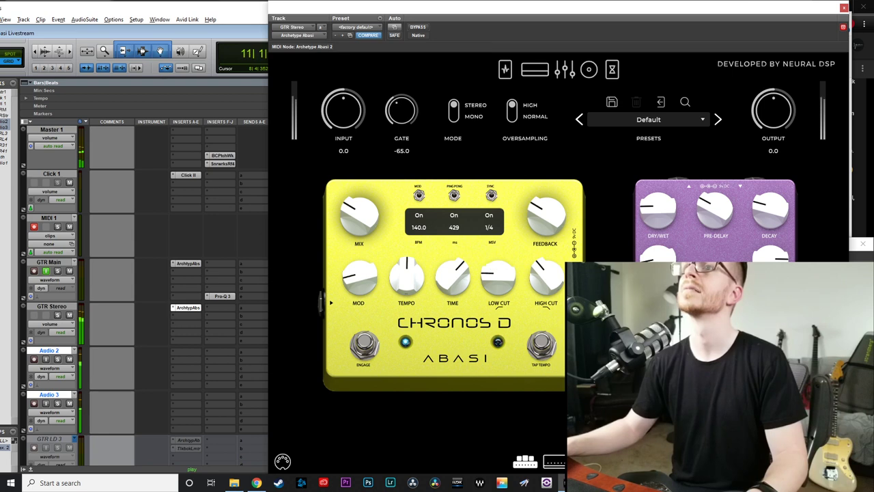
pyautogui.moveTo(658, 208); pyautogui.dragTo(632, 186)
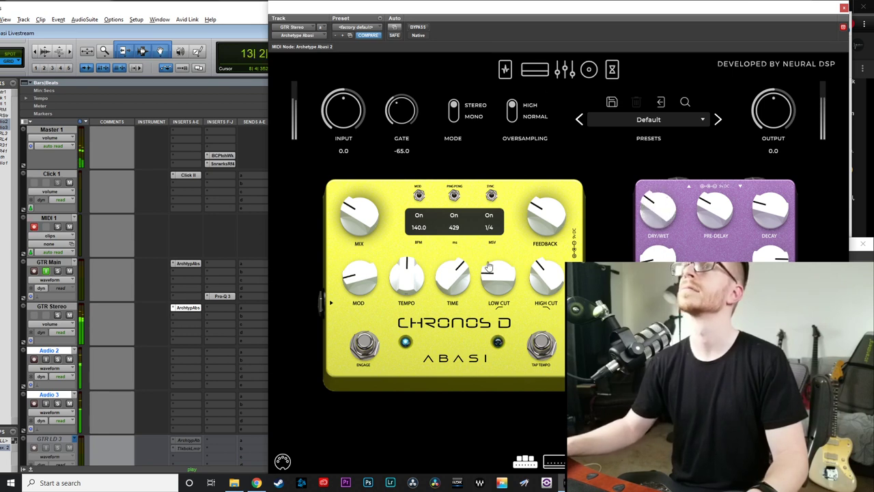
# - Move the GTR Stereo plug-in window aside and cut the 500 Hz band of the amp's graphic EQ to -2.2
pyautogui.click(535, 69)
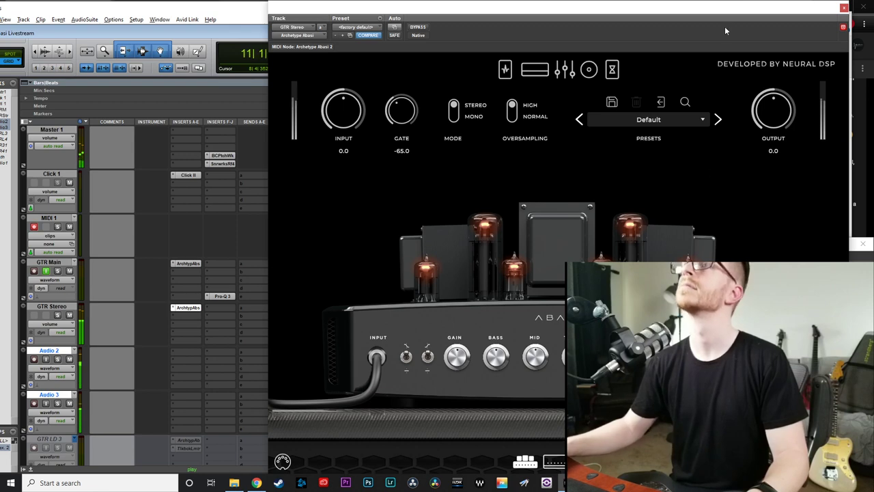
pyautogui.moveTo(725, 26); pyautogui.dragTo(496, 28)
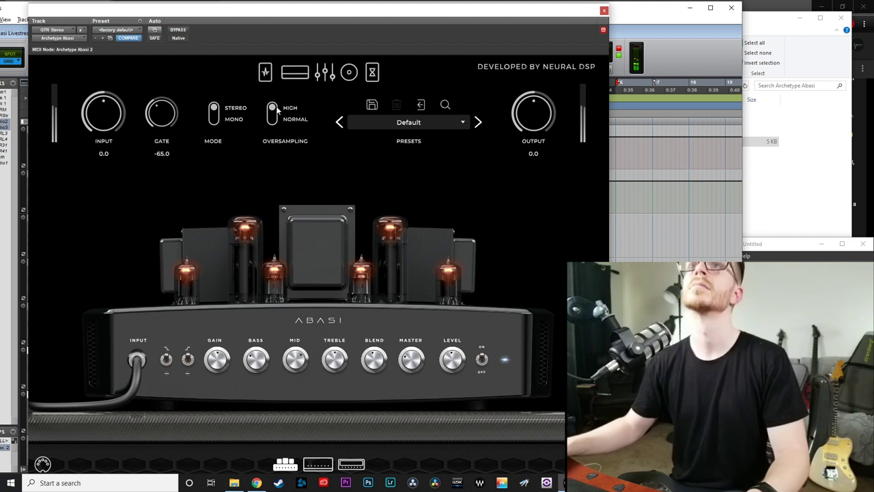
pyautogui.click(323, 72)
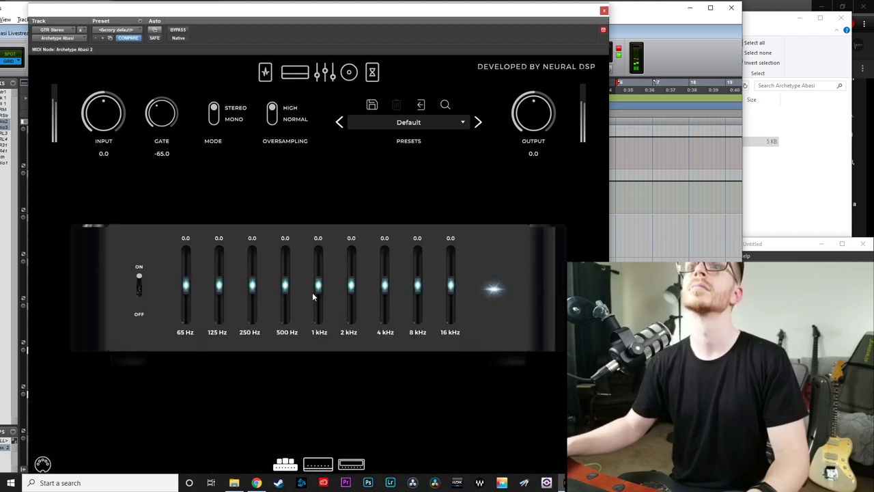
pyautogui.moveTo(285, 287)
pyautogui.mouseDown()
pyautogui.moveTo(285, 263)
pyautogui.moveTo(288, 295)
pyautogui.mouseUp()
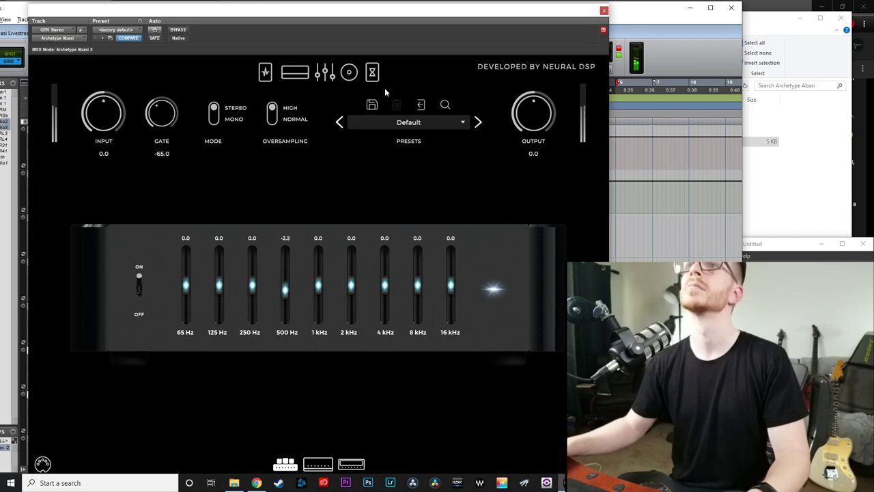
# - Raise the Chronos D mix and the Chronos R dry/wet on GTR Stereo, and darken the delay by lowering its high cut
pyautogui.click(349, 73)
pyautogui.click(372, 72)
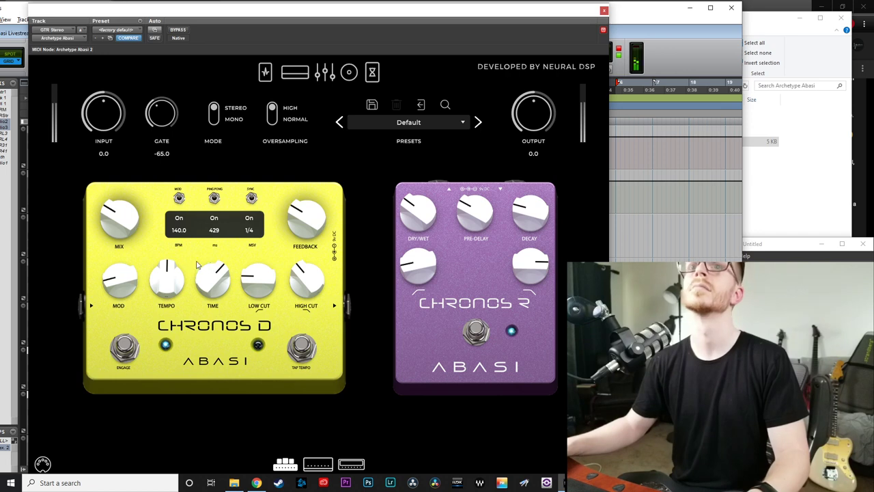
pyautogui.moveTo(300, 282)
pyautogui.mouseDown()
pyautogui.moveTo(258, 274)
pyautogui.moveTo(295, 272)
pyautogui.mouseUp()
pyautogui.moveTo(122, 217); pyautogui.dragTo(114, 198)
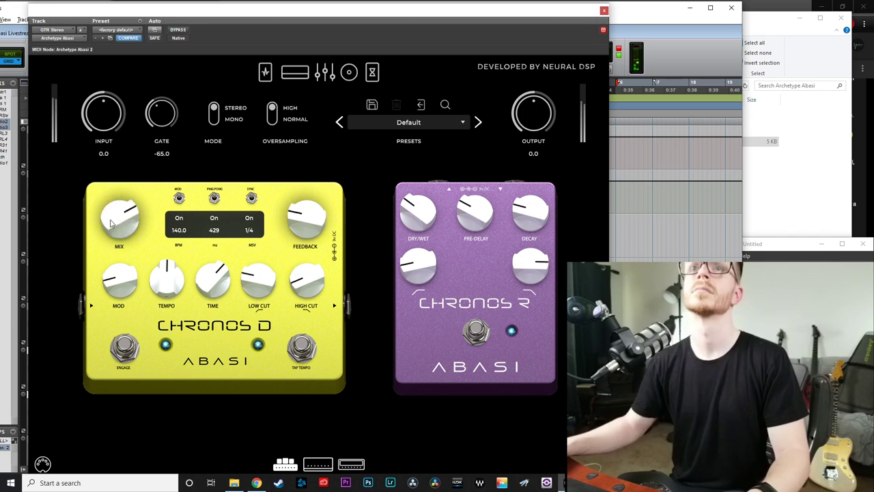
pyautogui.moveTo(412, 213); pyautogui.dragTo(398, 185)
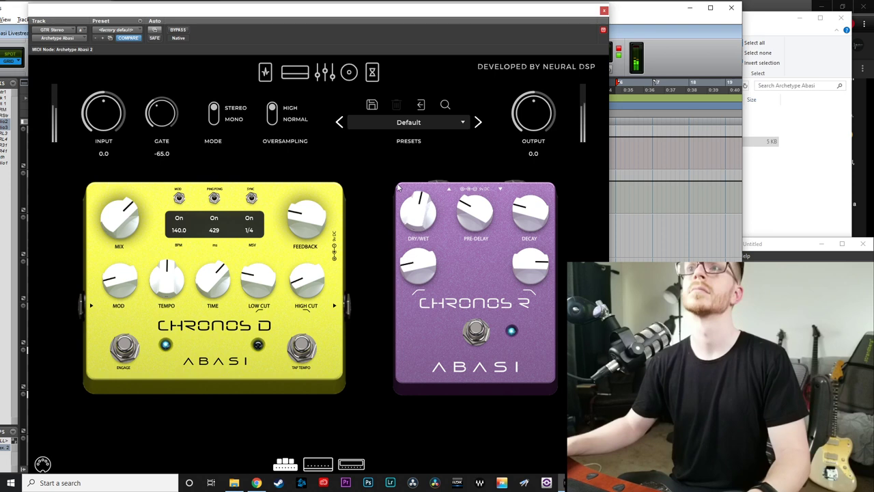
pyautogui.click(295, 72)
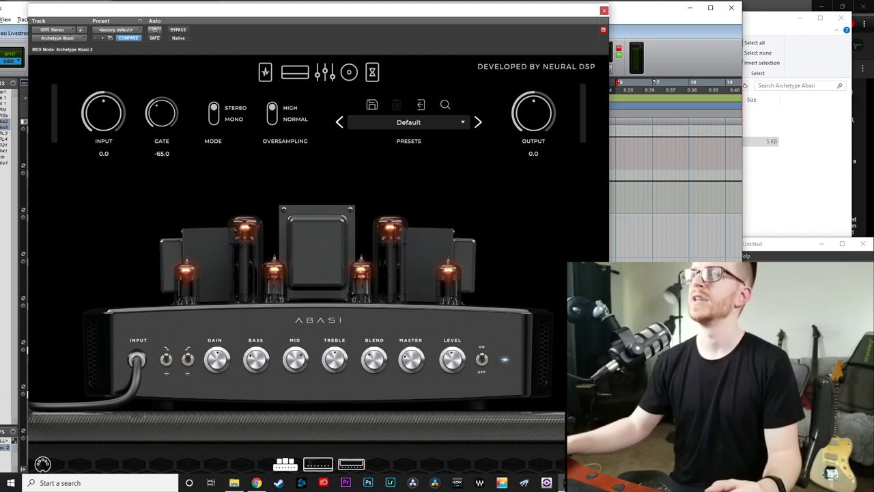
pyautogui.hotkey('alt', 'Tab')
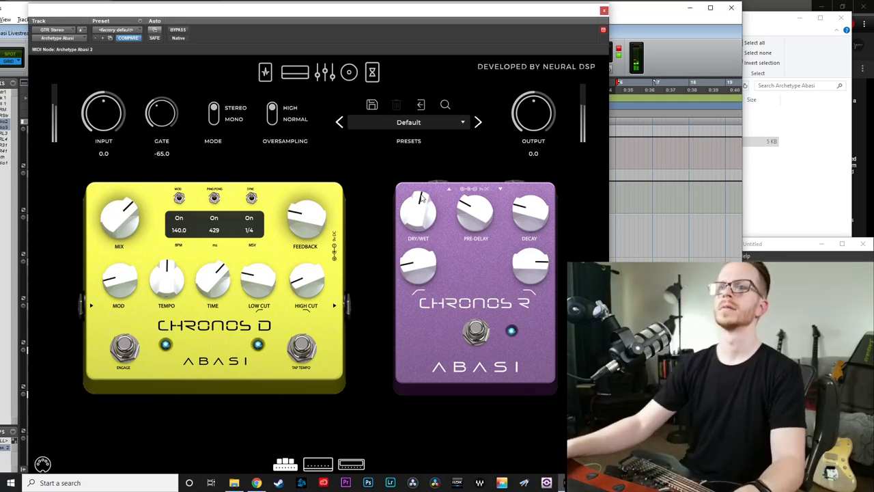
# - Raise the Chronos R dry/wet, decay, low cut and high cut on GTR Stereo, shorten its pre-delay, and close the plug-in window
pyautogui.moveTo(427, 199); pyautogui.dragTo(418, 157)
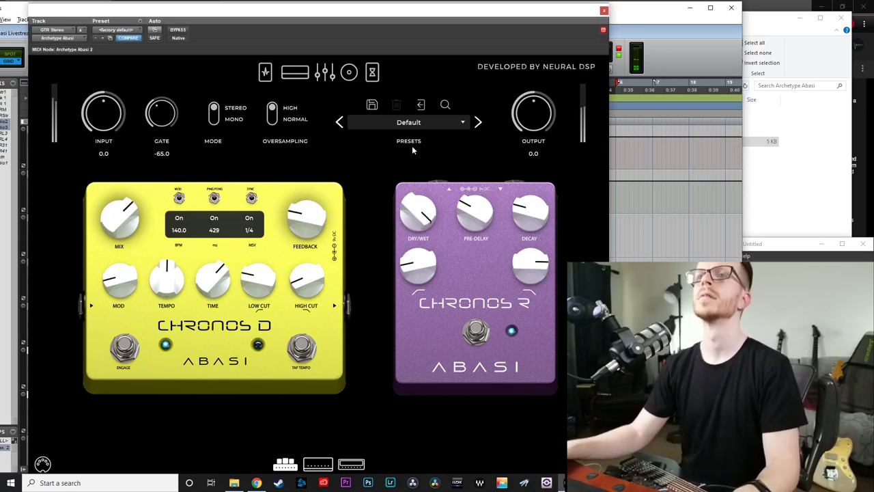
pyautogui.moveTo(529, 213)
pyautogui.mouseDown()
pyautogui.moveTo(525, 192)
pyautogui.moveTo(524, 200)
pyautogui.mouseUp()
pyautogui.moveTo(481, 216); pyautogui.dragTo(473, 275)
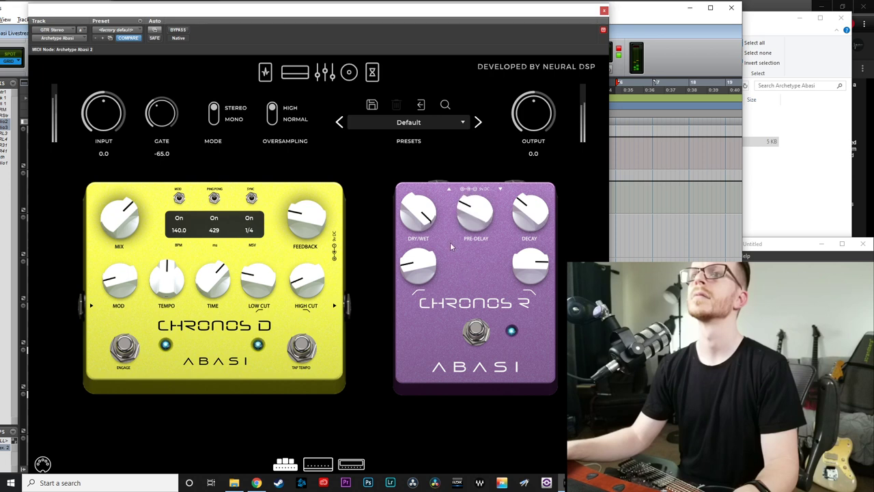
pyautogui.moveTo(530, 276); pyautogui.dragTo(523, 241)
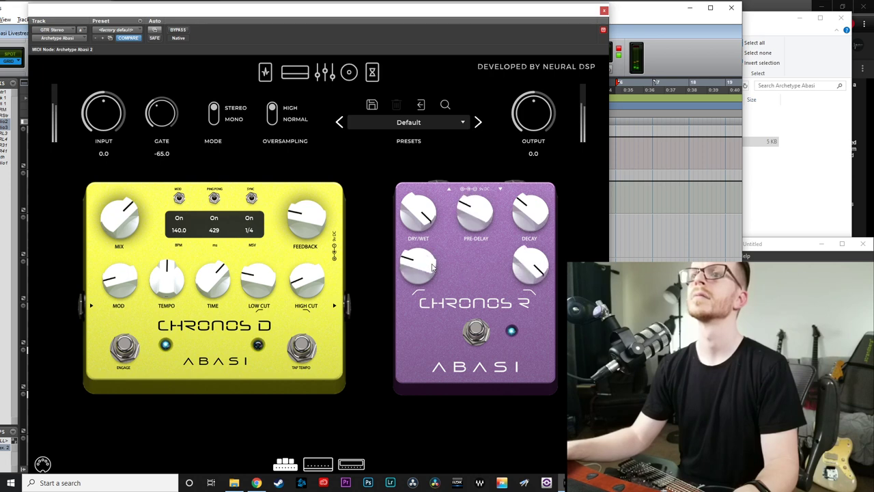
pyautogui.moveTo(431, 266)
pyautogui.mouseDown()
pyautogui.moveTo(420, 258)
pyautogui.moveTo(421, 277)
pyautogui.mouseUp()
pyautogui.moveTo(418, 214); pyautogui.dragTo(417, 184)
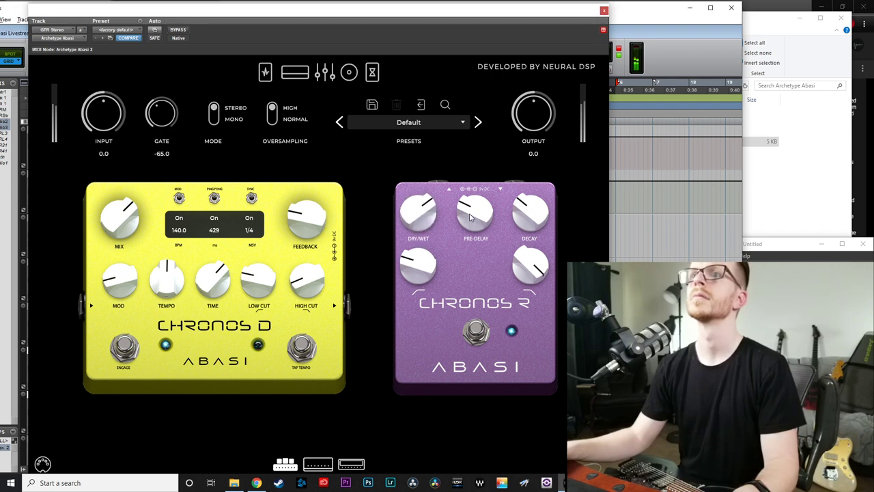
pyautogui.moveTo(470, 218); pyautogui.dragTo(408, 220)
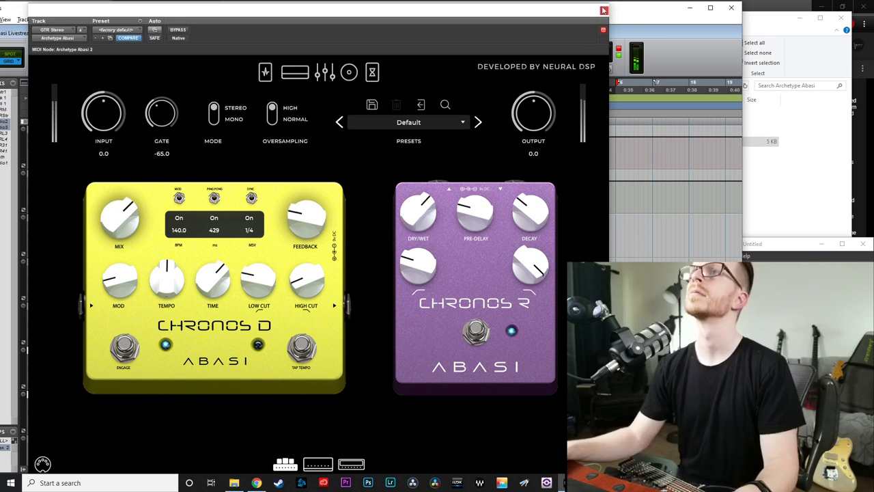
pyautogui.hotkey('ctrl', 'w')
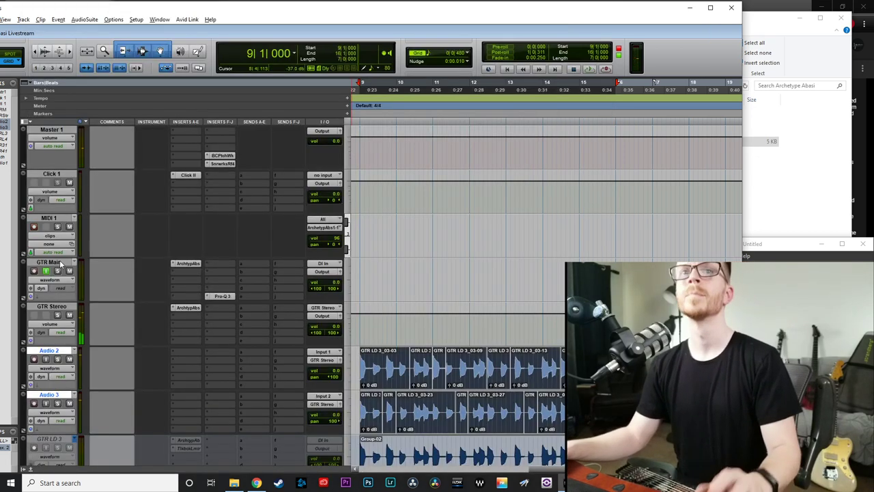
# - Create one stereo aux input track directly below GTR Stereo and copy GTR Stereo's Archetype Abasi to its first insert
pyautogui.click(75, 306)
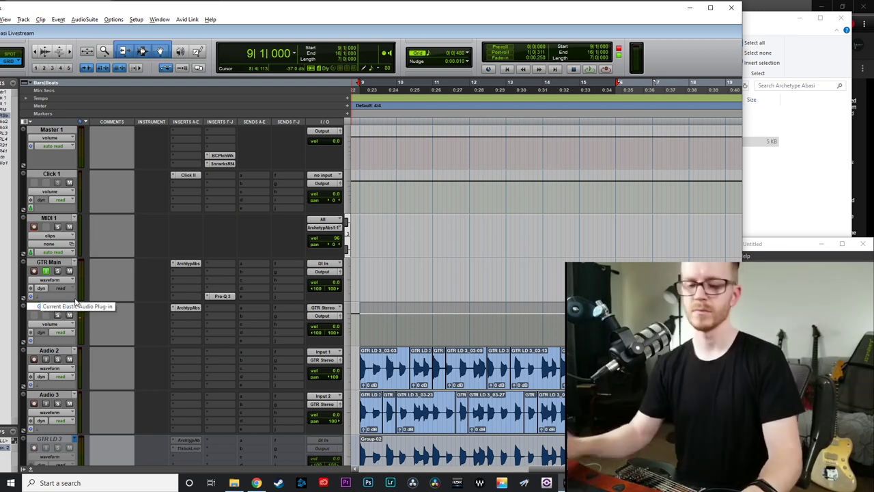
pyautogui.hotkey('ctrl', 'shift', 'n')
pyautogui.hotkey('ctrl', 'Right')
pyautogui.hotkey('ctrl', 'Down')
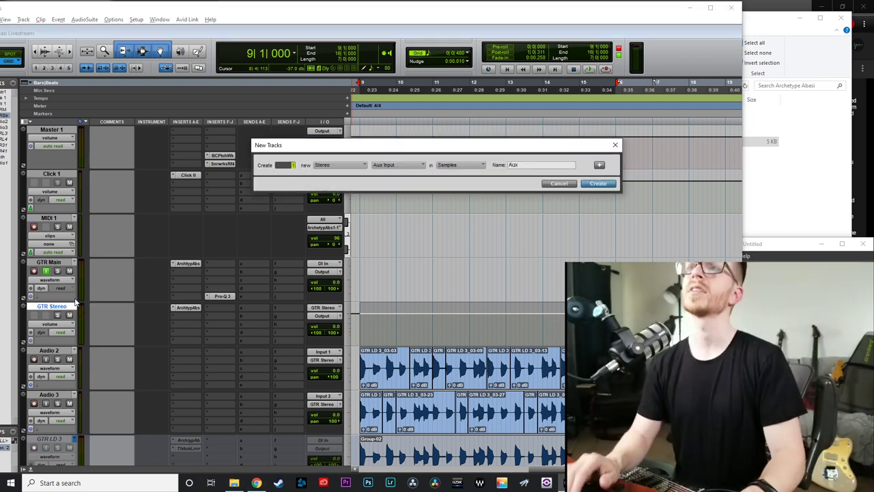
pyautogui.press('Return')
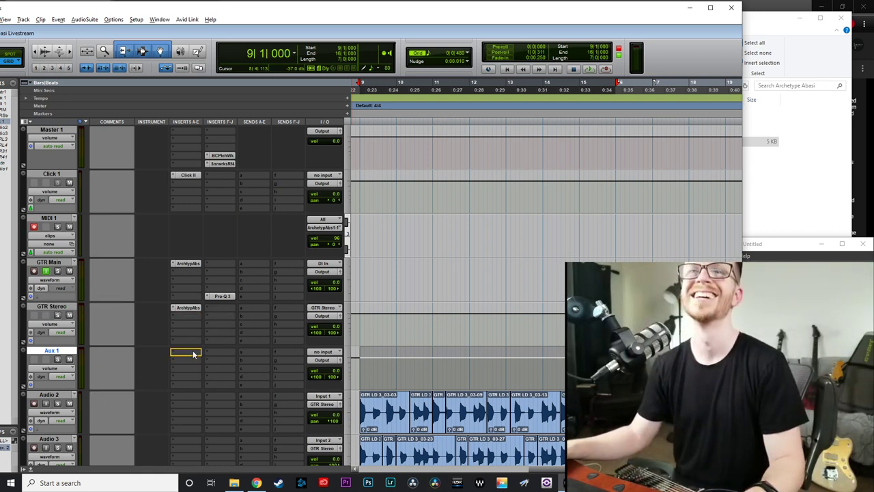
pyautogui.moveTo(193, 350); pyautogui.dragTo(190, 351)
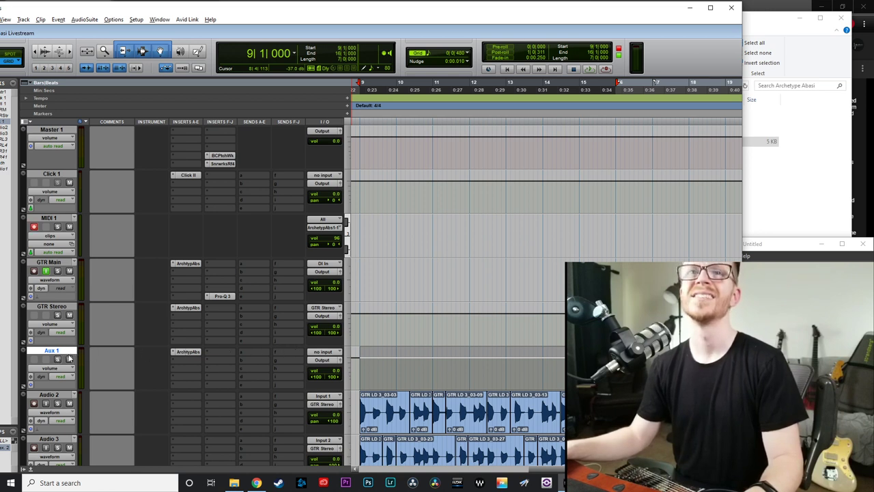
# - Add a send on the GTR Stereo track that feeds the Aux 1 track
pyautogui.click(291, 315)
pyautogui.moveTo(323, 355)
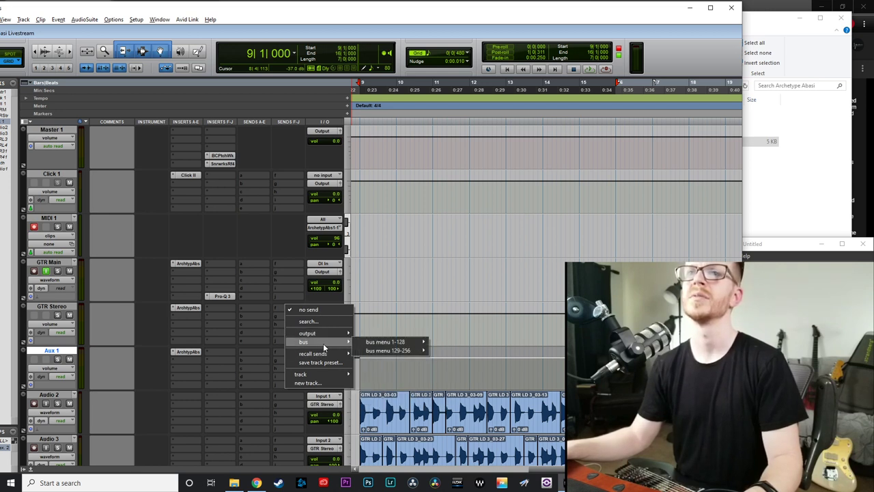
pyautogui.moveTo(324, 373)
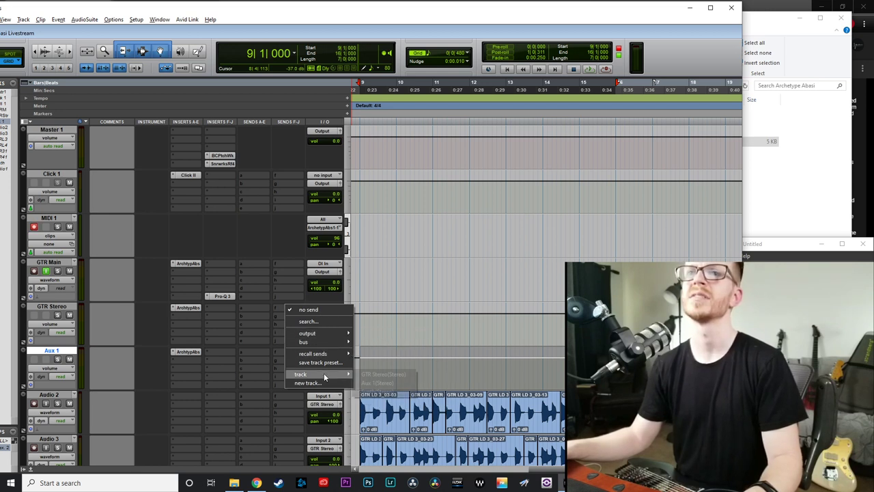
pyautogui.click(391, 384)
# - In Aux 1's Archetype Abasi, switch off the pedal, amp, EQ and cabinet sections, and move the window clear of the track inserts
pyautogui.click(193, 353)
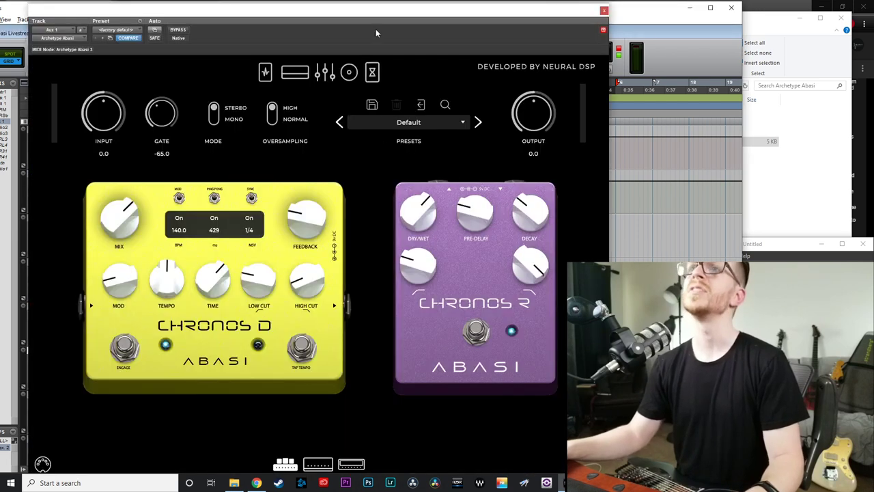
pyautogui.moveTo(376, 33); pyautogui.dragTo(521, 31)
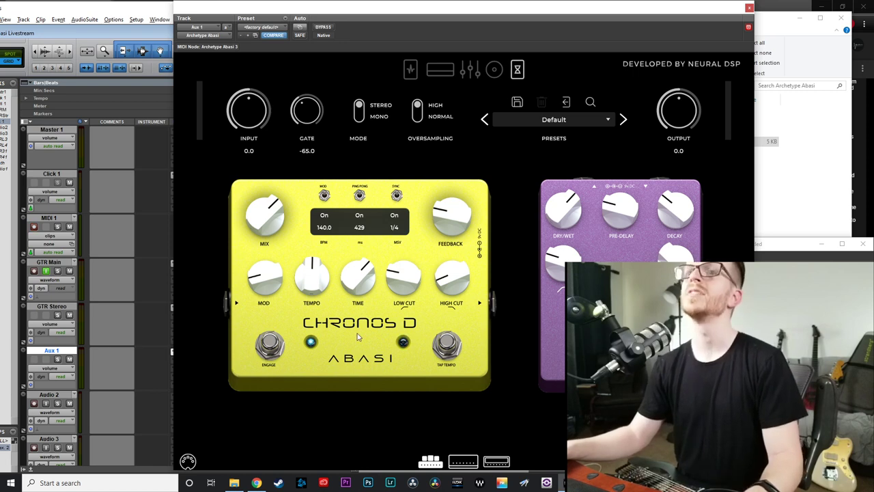
pyautogui.moveTo(353, 7); pyautogui.dragTo(461, 7)
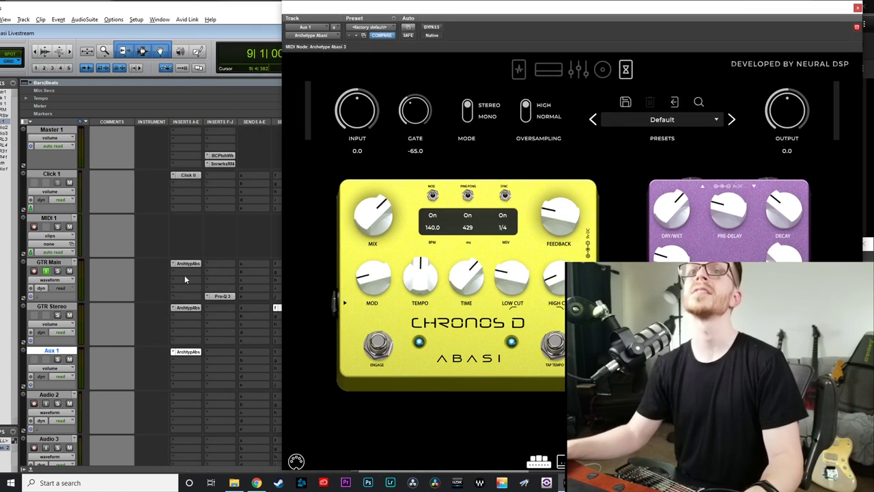
# - Turn off the time-effects section with delay and reverb in the GTR Stereo track's Archetype Abasi plugin
pyautogui.click(190, 307)
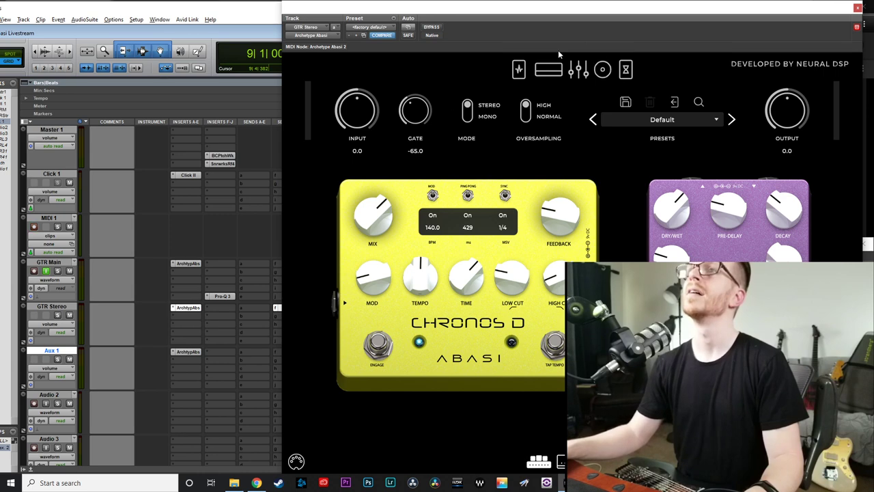
pyautogui.click(625, 71)
pyautogui.click(858, 8)
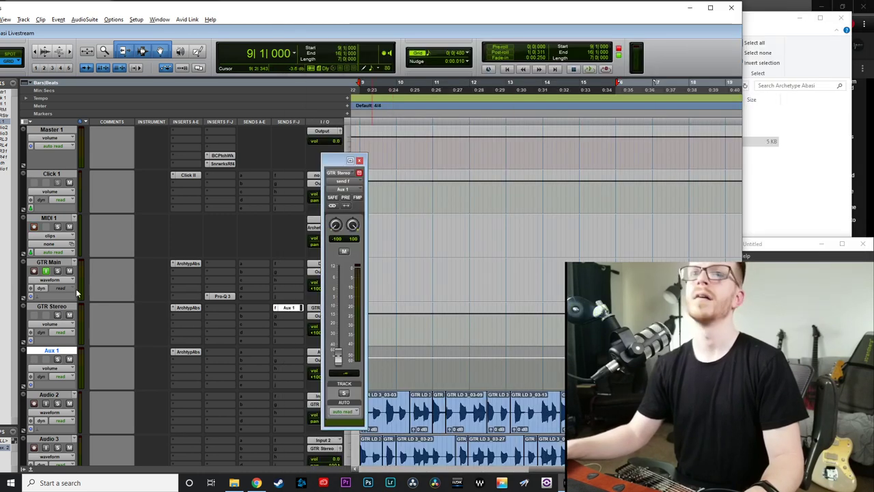
pyautogui.click(188, 309)
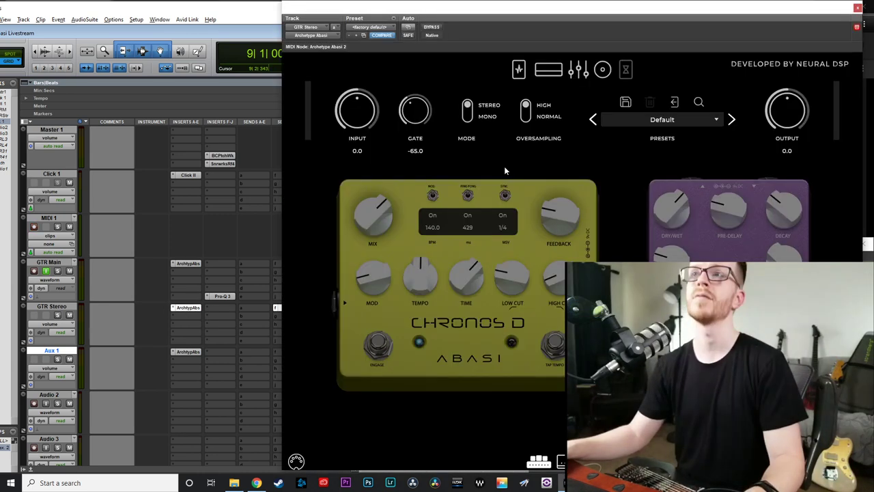
# - Examine the amp and front-end pedal sections of the Archetype Abasi plugin on GTR Stereo, and close it
pyautogui.moveTo(681, 13); pyautogui.dragTo(551, 15)
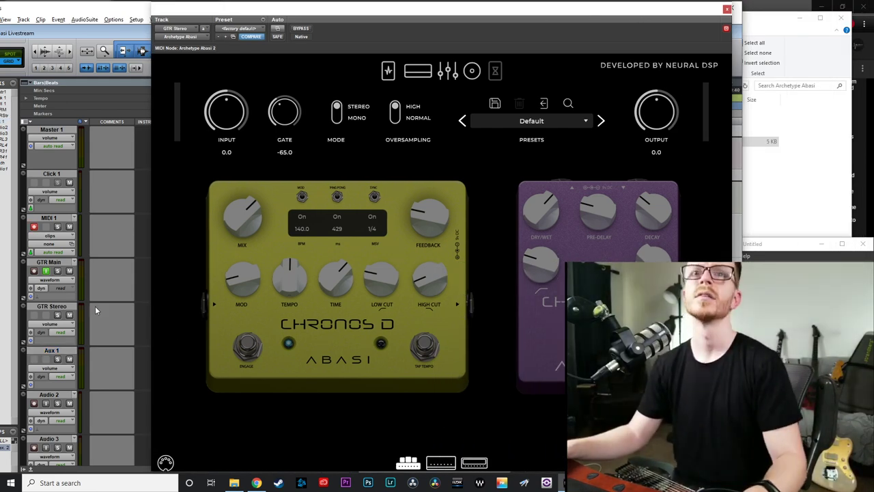
pyautogui.click(72, 305)
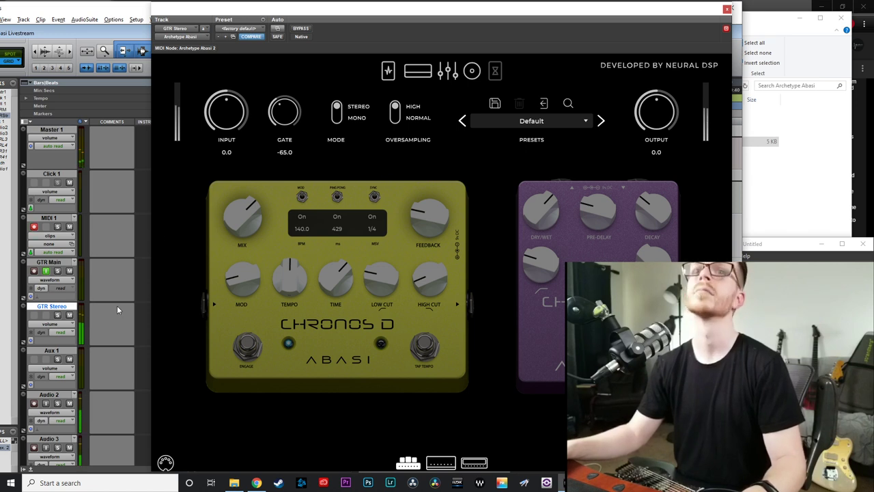
pyautogui.moveTo(410, 9)
pyautogui.mouseDown()
pyautogui.moveTo(561, 8)
pyautogui.moveTo(403, 15)
pyautogui.mouseUp()
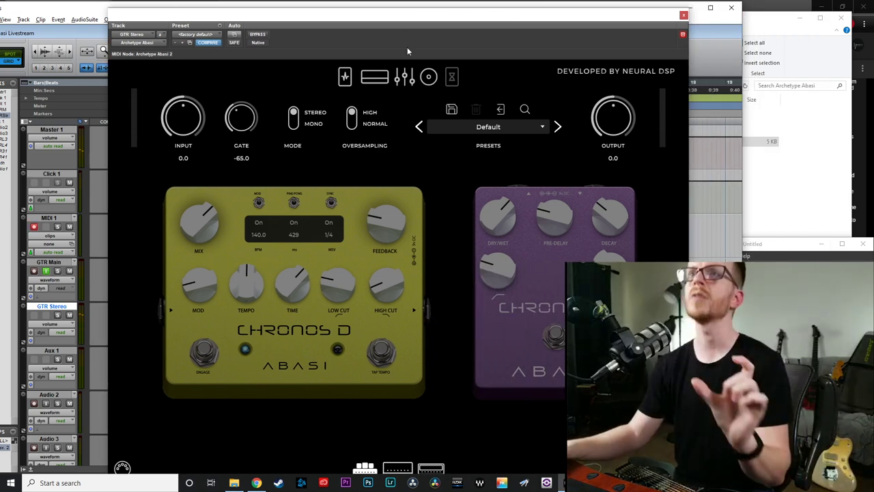
pyautogui.click(375, 77)
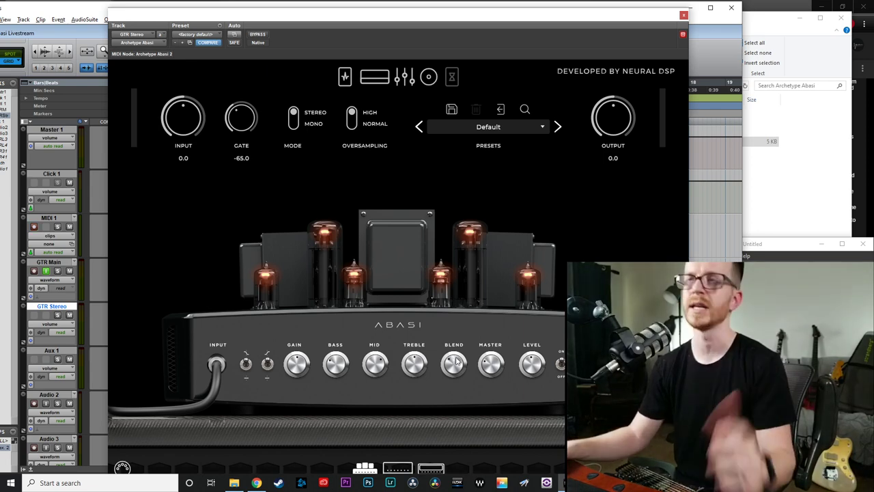
pyautogui.click(383, 80)
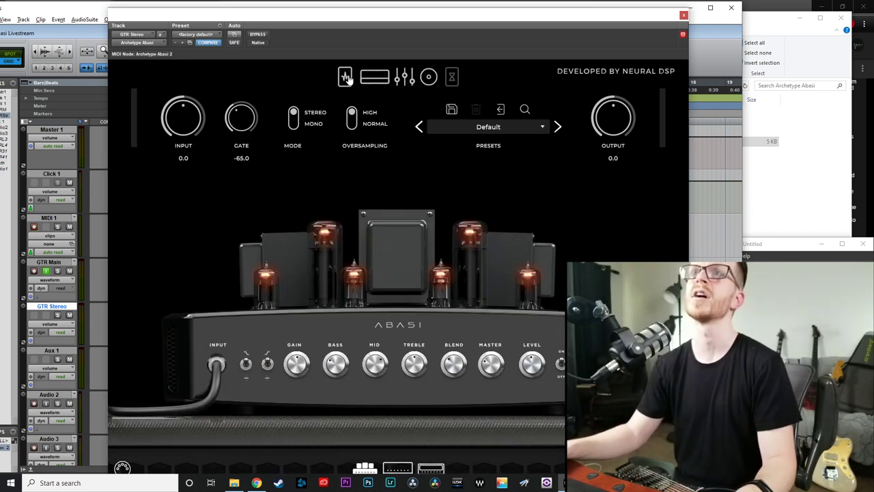
pyautogui.click(344, 76)
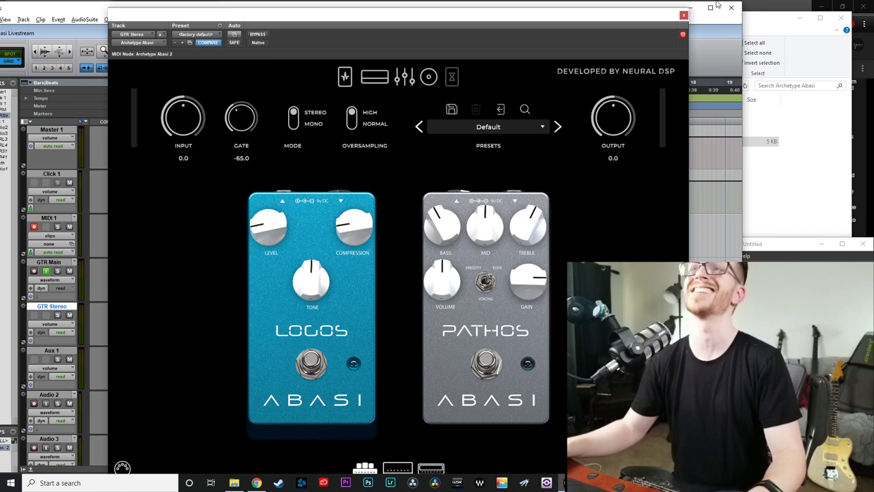
pyautogui.click(683, 15)
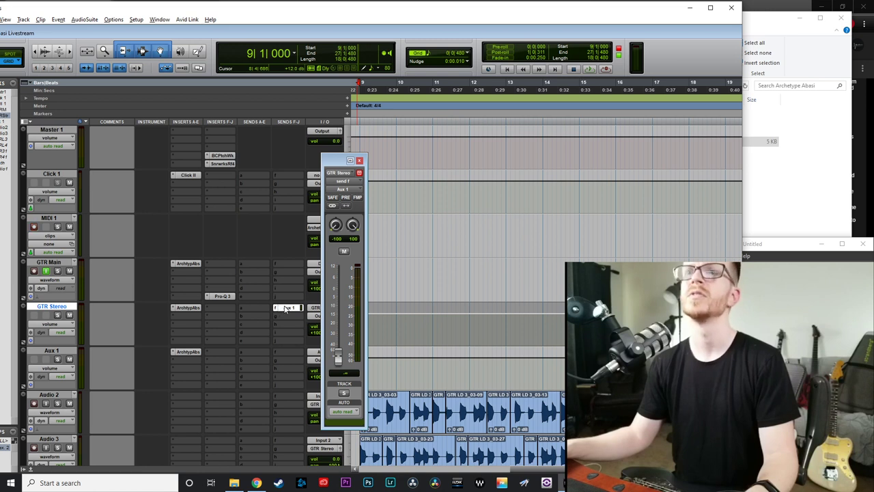
# - Start playback and raise the GTR Stereo send to Aux 1 to about -9 dB
pyautogui.press('space')
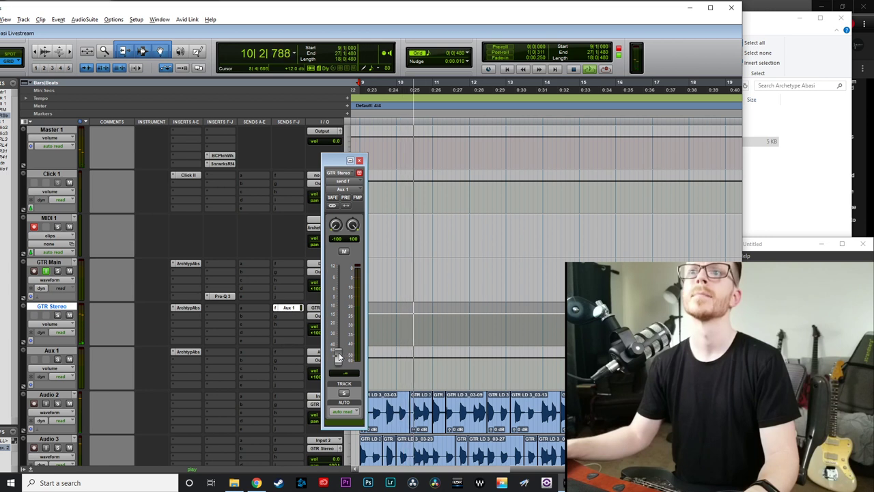
pyautogui.moveTo(338, 357); pyautogui.dragTo(337, 305)
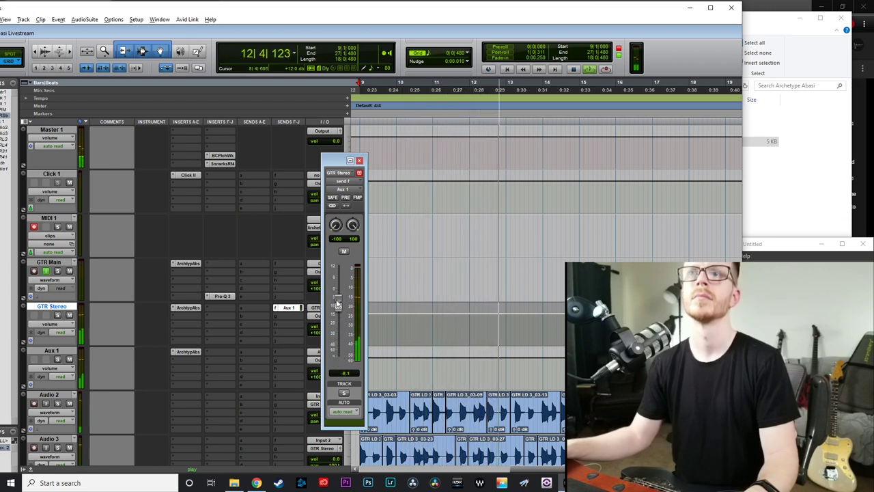
# - In Aux 1's Archetype Abasi plugin, turn the Chronos D Mix fully up and set the plugin output to 6.5
pyautogui.click(190, 353)
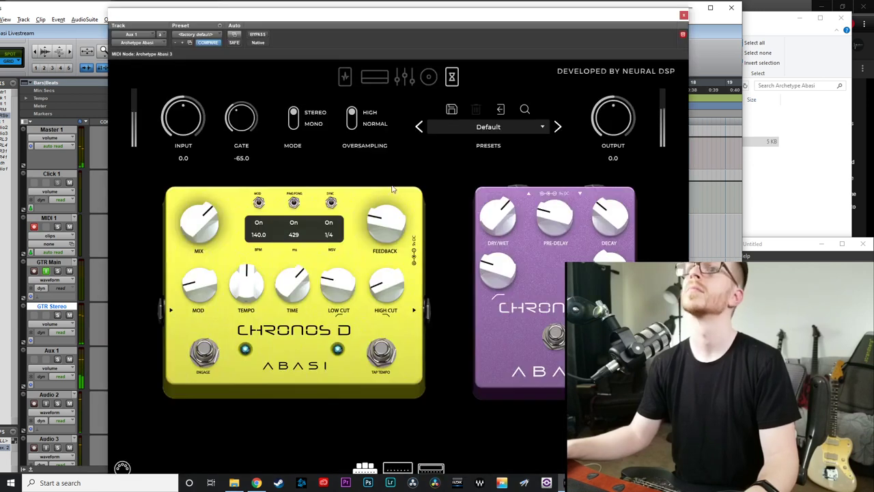
pyautogui.moveTo(218, 219); pyautogui.dragTo(381, 189)
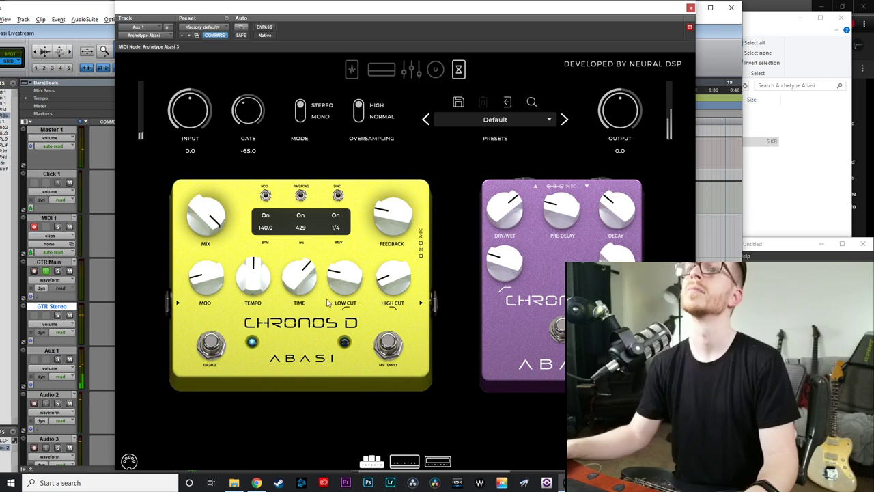
pyautogui.moveTo(401, 35); pyautogui.dragTo(46, 67)
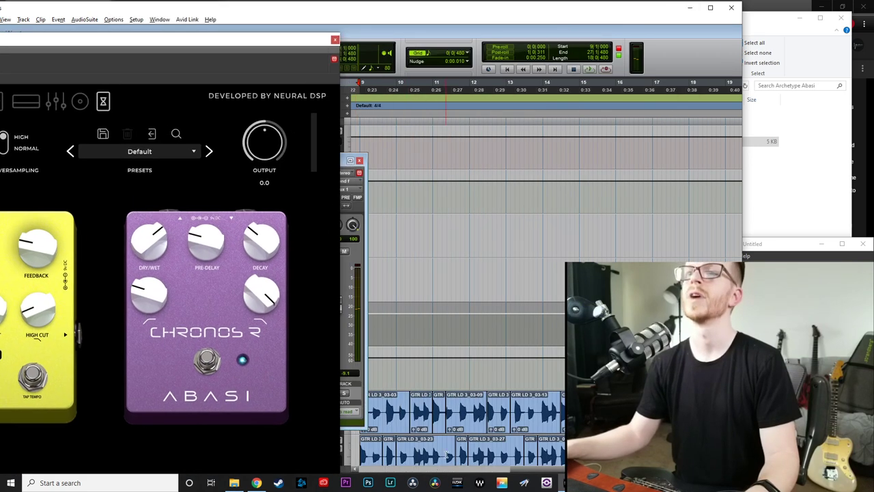
pyautogui.hscroll(-2, 429, 418)
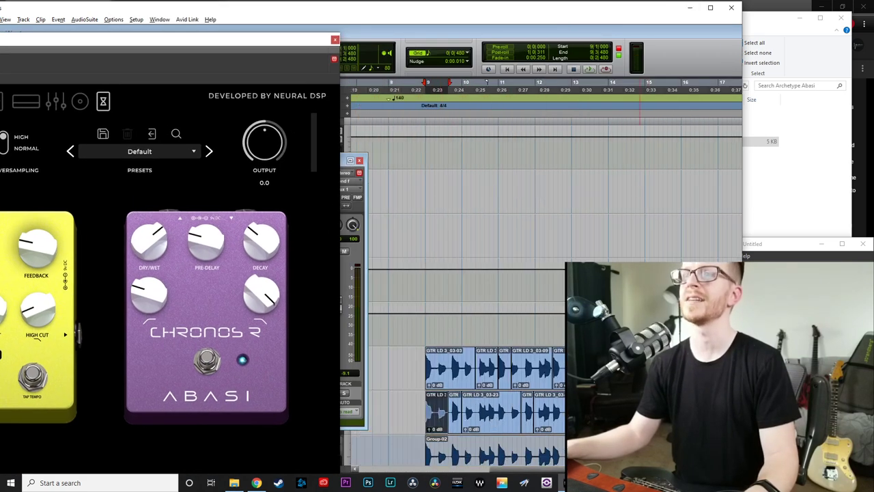
pyautogui.moveTo(174, 42); pyautogui.dragTo(595, 11)
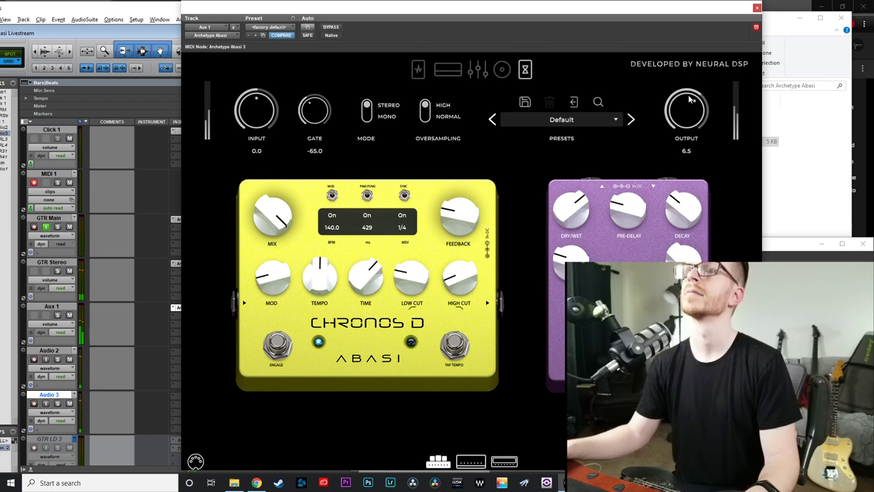
# - Fine-tune the reverb's Dry/Wet on Aux 1 and slightly lower the Chronos D Mix, comparing with the GTR Stereo plugin during playback
pyautogui.moveTo(576, 194); pyautogui.dragTo(576, 200)
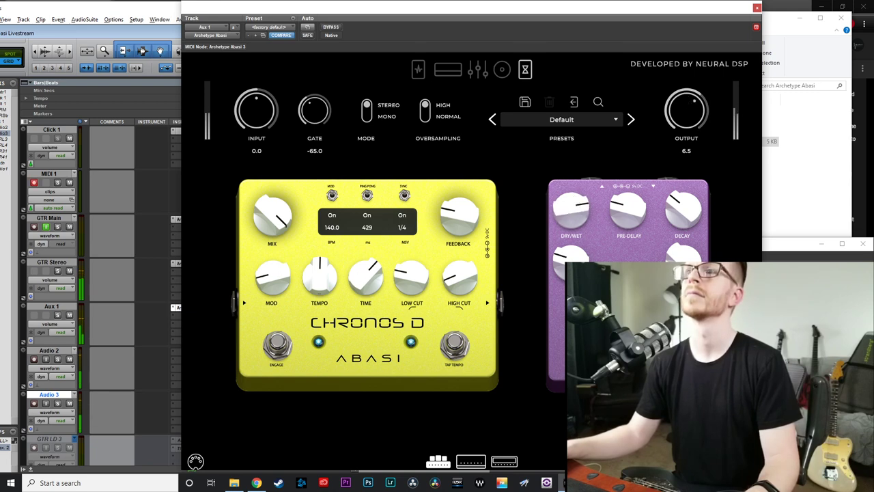
pyautogui.click(146, 293)
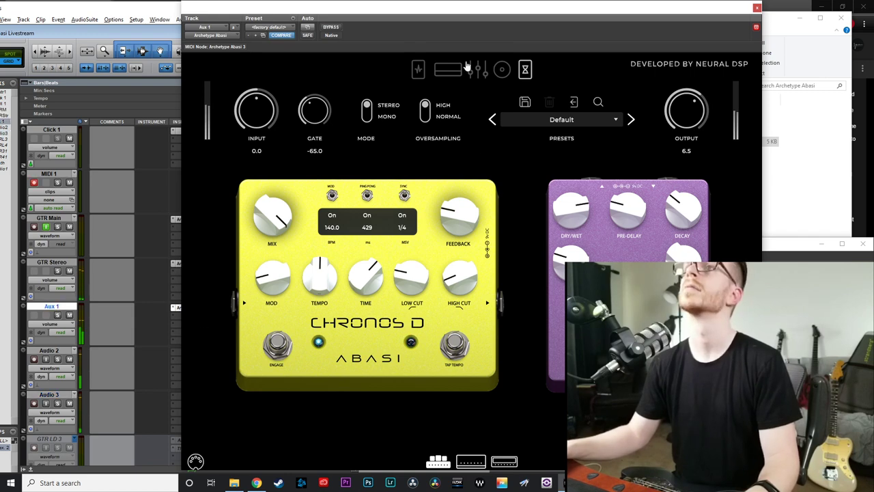
pyautogui.moveTo(467, 7); pyautogui.dragTo(525, 15)
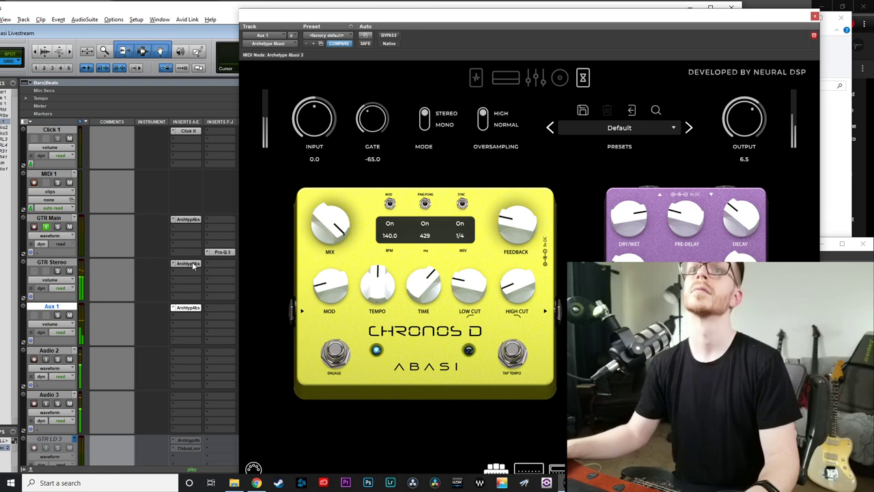
pyautogui.click(190, 263)
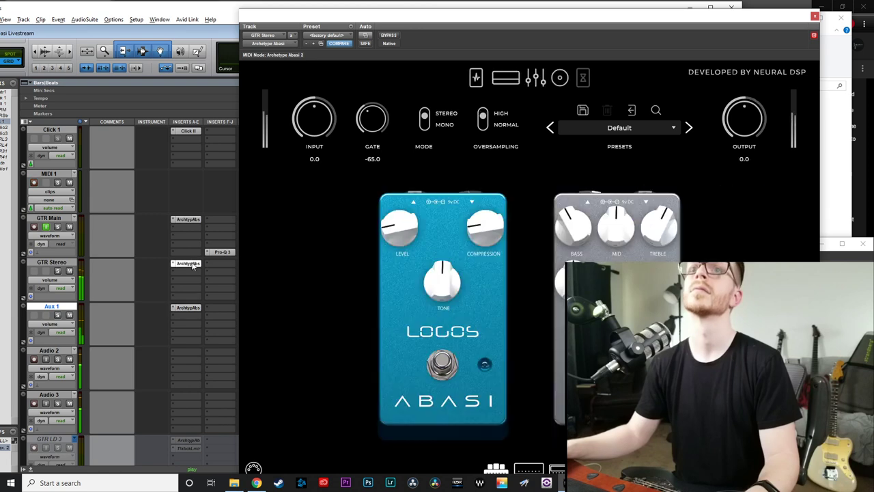
pyautogui.click(186, 308)
pyautogui.scroll(-2, 626, 217)
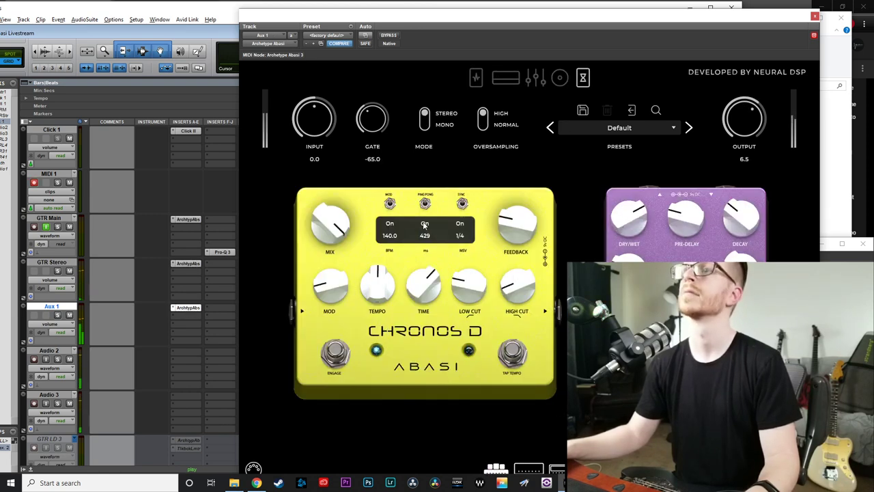
pyautogui.moveTo(315, 220); pyautogui.dragTo(312, 233)
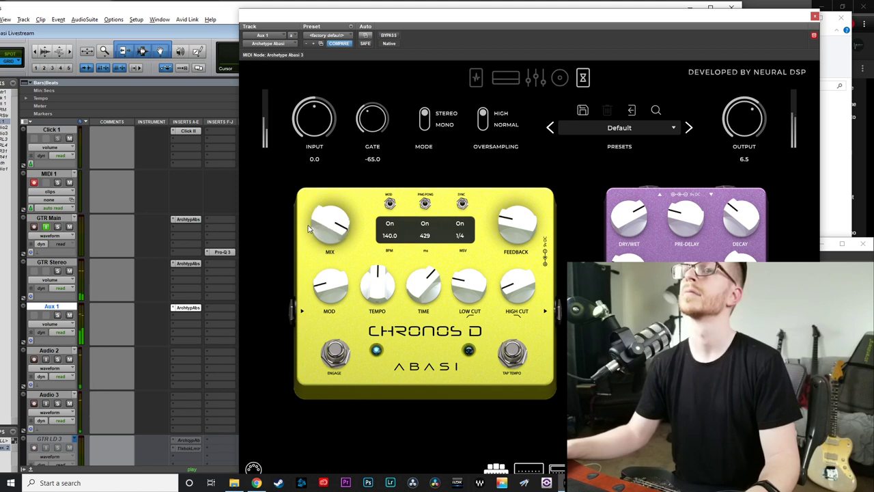
pyautogui.scroll(-3, 621, 232)
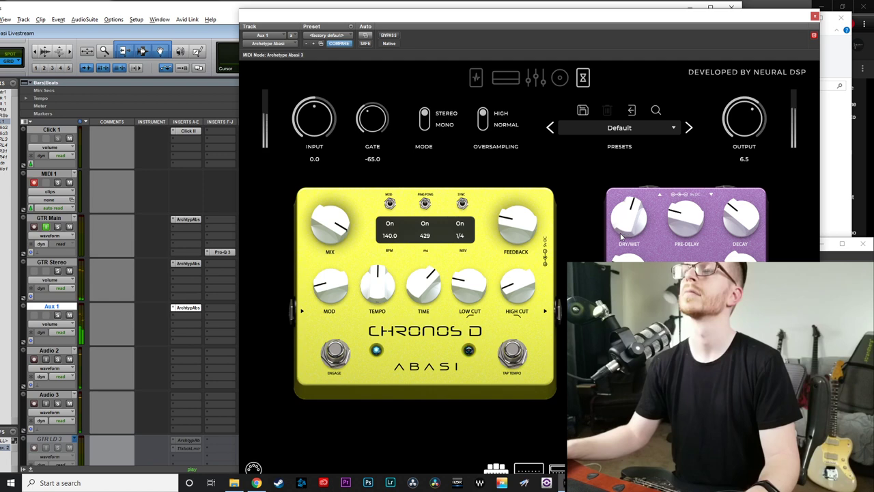
pyautogui.scroll(2, 620, 233)
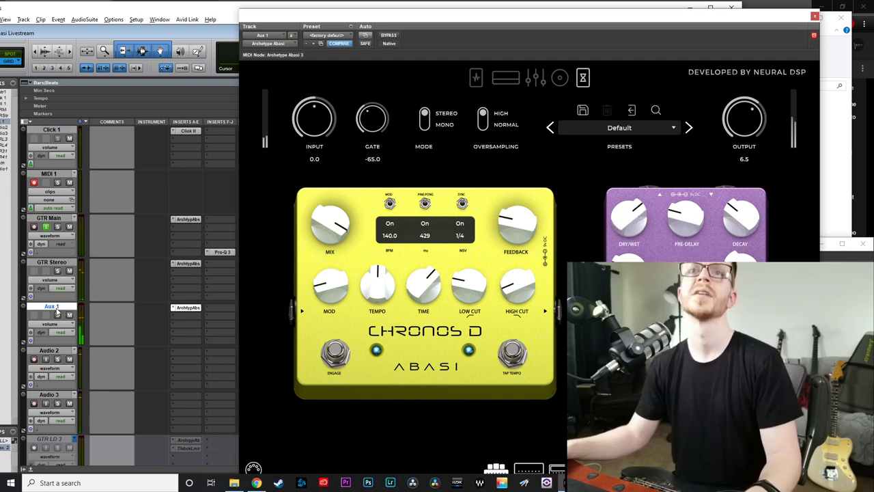
# - Create a stereo Aux Input track and copy Aux 1's Archetype Abasi insert onto it
pyautogui.hotkey('ctrl', 'shift', 'n')
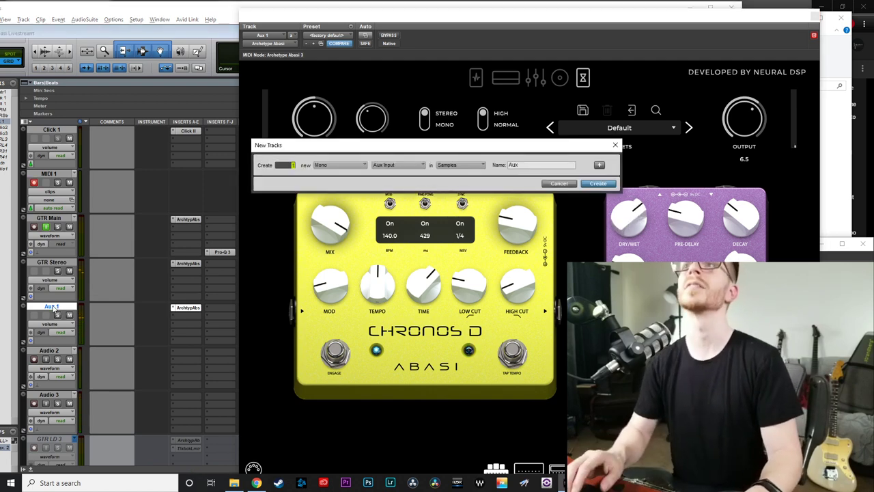
pyautogui.press('Return')
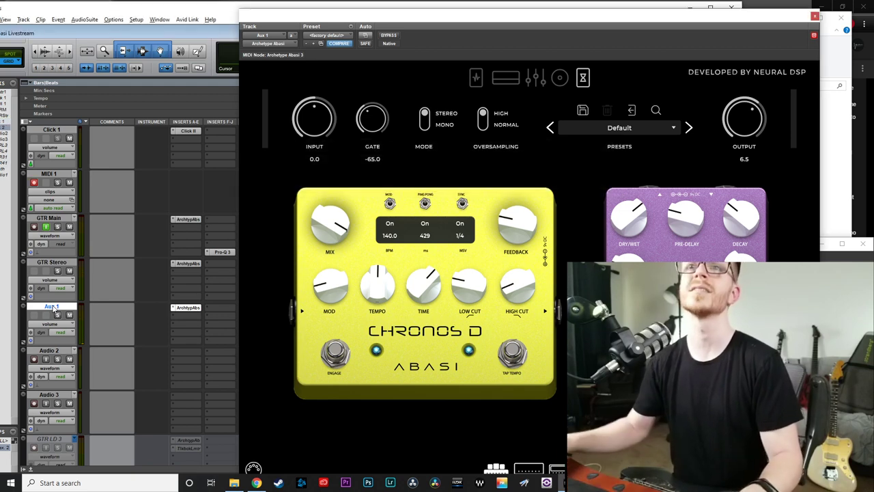
pyautogui.moveTo(188, 308); pyautogui.dragTo(195, 352)
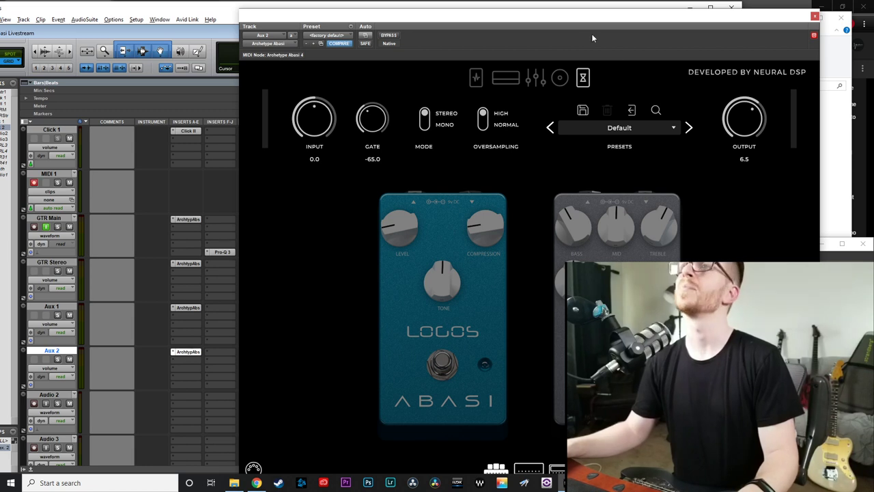
# - In Aux 2's plugin, disengage the Chronos D delay and turn the Chronos R reverb's Dry/Wet fully up
pyautogui.click(582, 79)
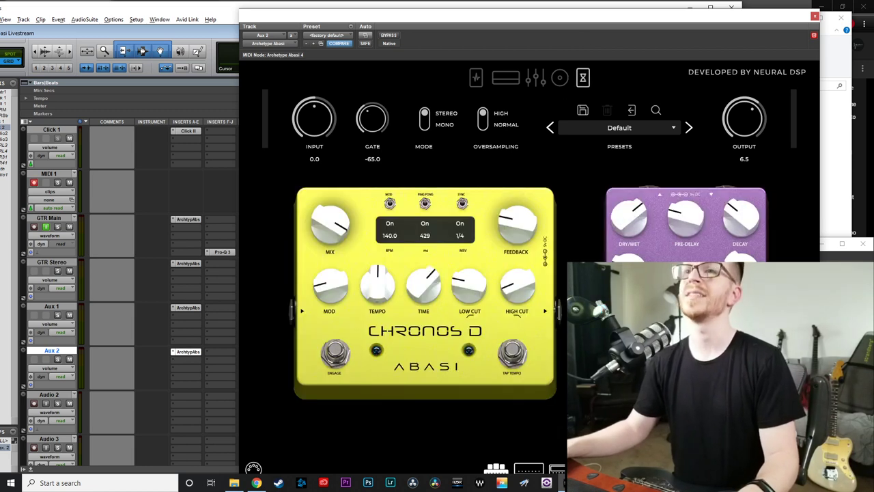
pyautogui.scroll(3, 615, 228)
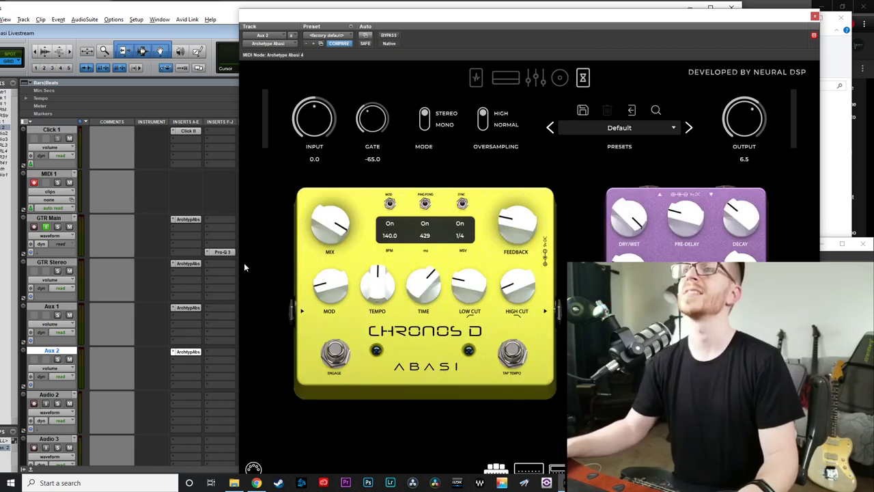
# - Reopen Aux 1's Archetype Abasi plugin and set the Aux 2 track's input to the Aux 1 (Stereo) bus
pyautogui.click(190, 307)
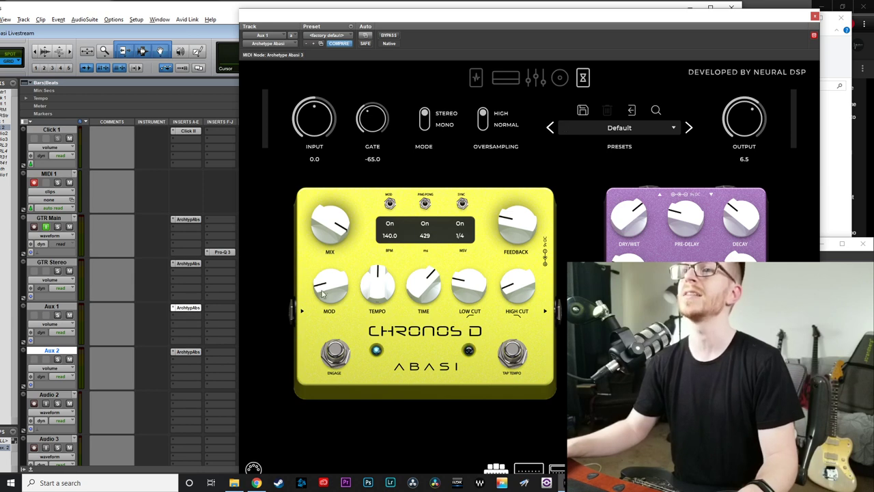
pyautogui.moveTo(370, 15); pyautogui.dragTo(499, 19)
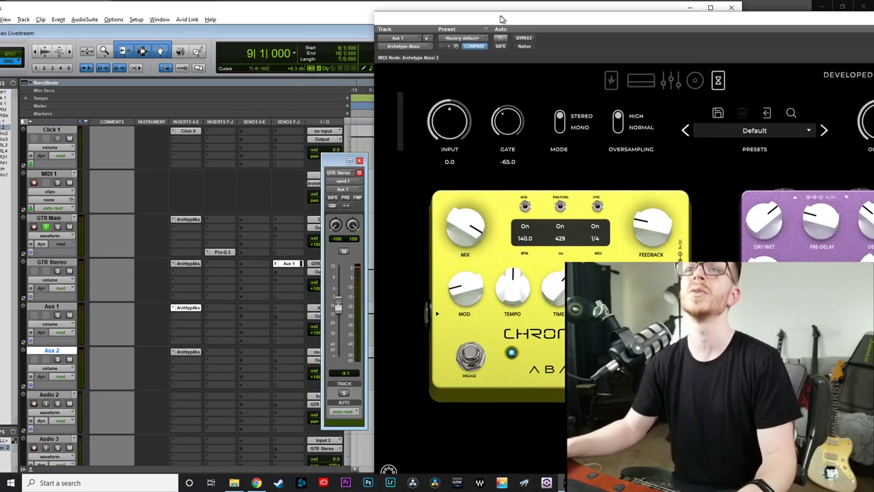
pyautogui.moveTo(341, 161); pyautogui.dragTo(430, 164)
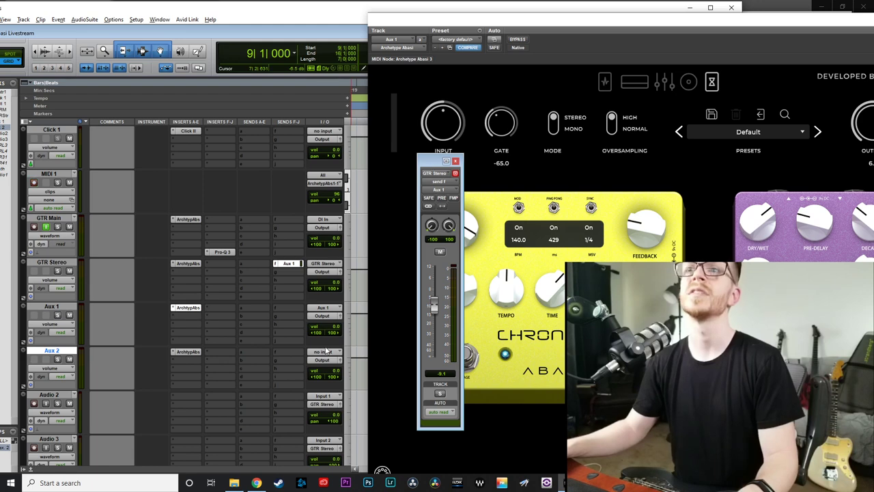
pyautogui.click(327, 351)
pyautogui.moveTo(349, 387)
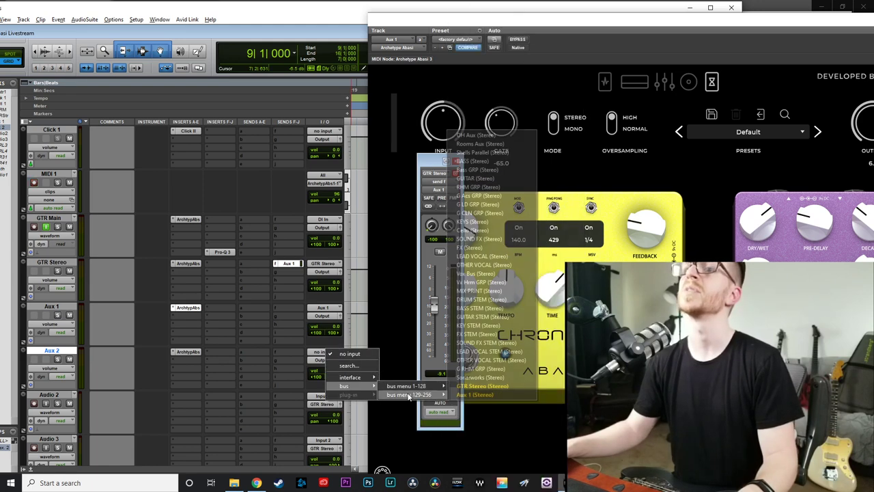
pyautogui.click(483, 395)
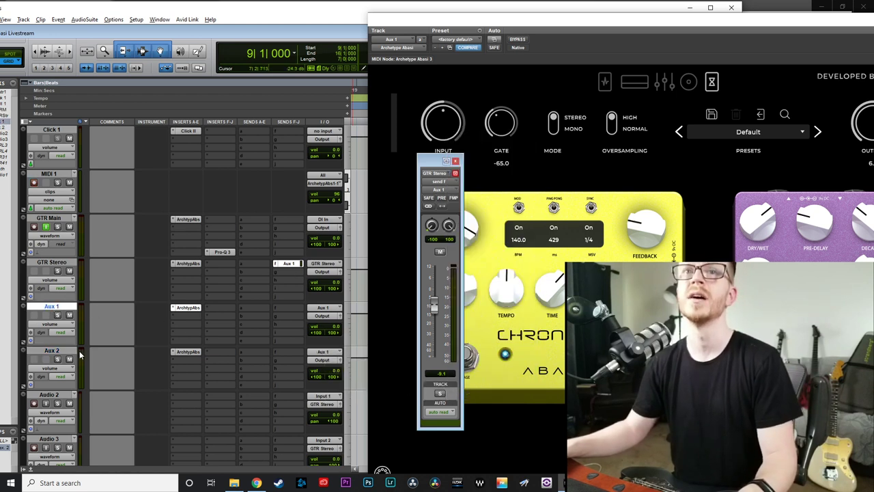
# - Open Aux 2's Archetype Abasi plugin and lower its Output to 2.0 during playback
pyautogui.click(187, 307)
pyautogui.click(187, 307)
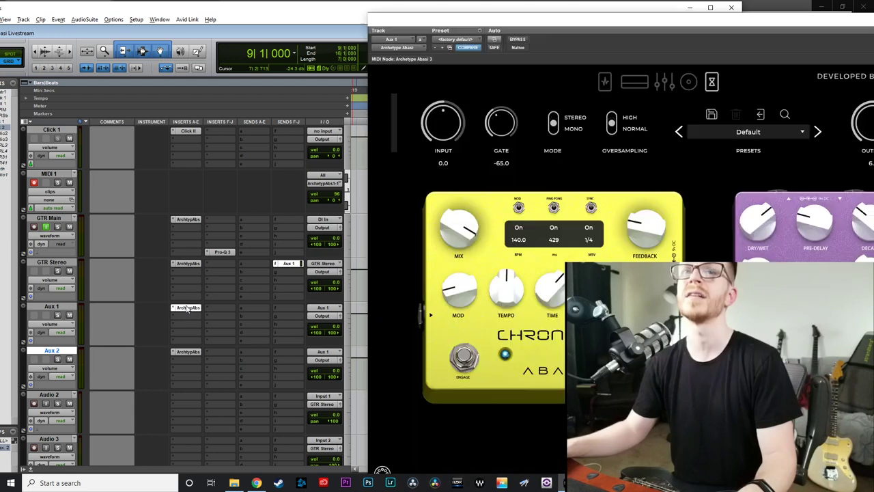
pyautogui.click(187, 352)
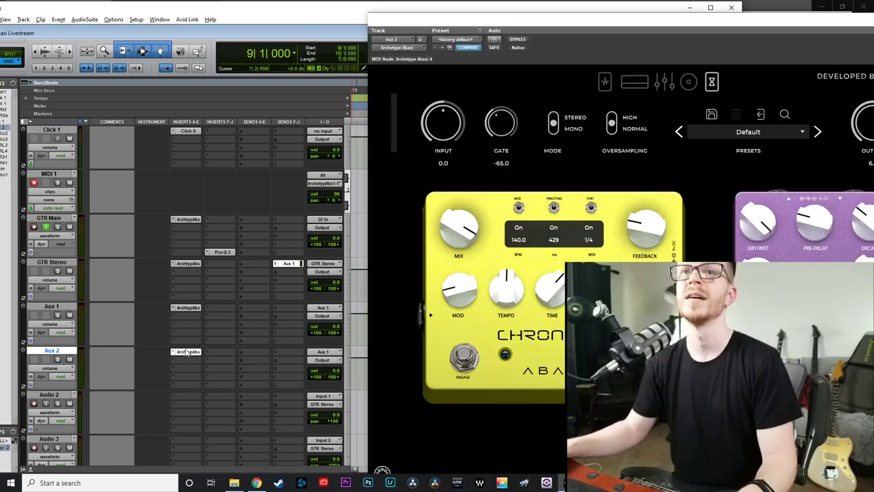
pyautogui.moveTo(777, 28); pyautogui.dragTo(523, 20)
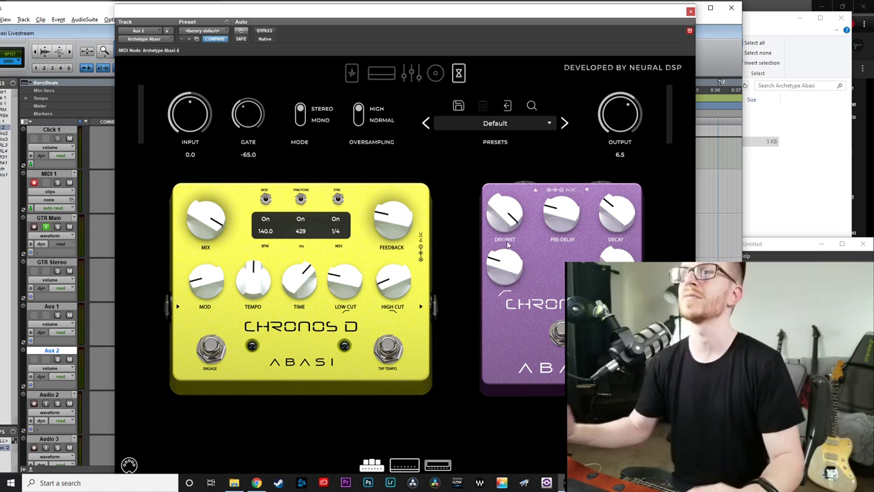
pyautogui.moveTo(445, 12); pyautogui.dragTo(515, 8)
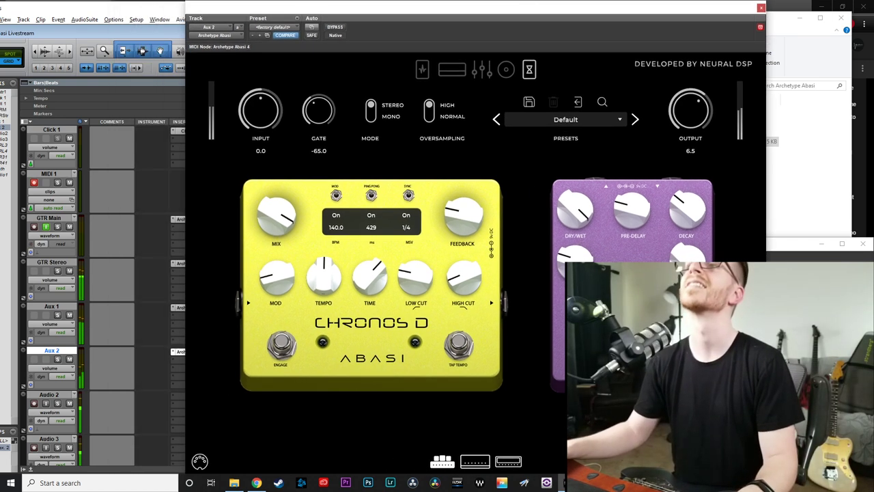
pyautogui.scroll(-4, 686, 140)
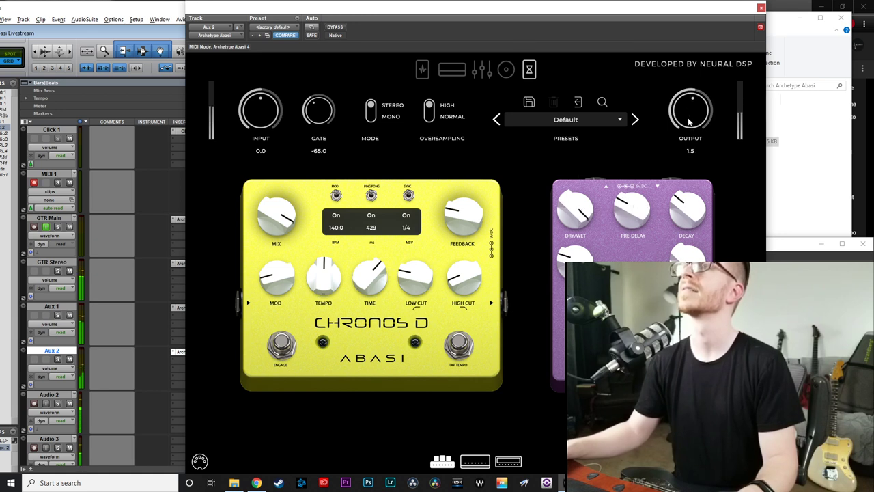
pyautogui.moveTo(471, 10); pyautogui.dragTo(525, 11)
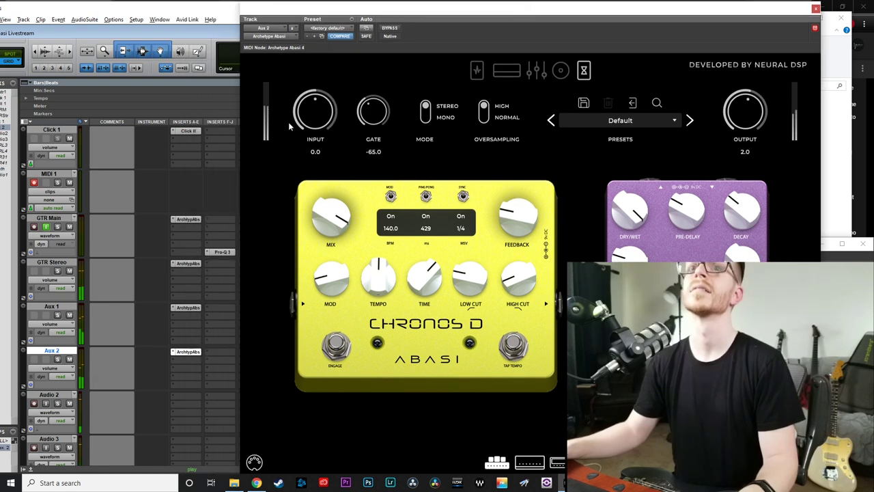
pyautogui.moveTo(378, 11); pyautogui.dragTo(400, 18)
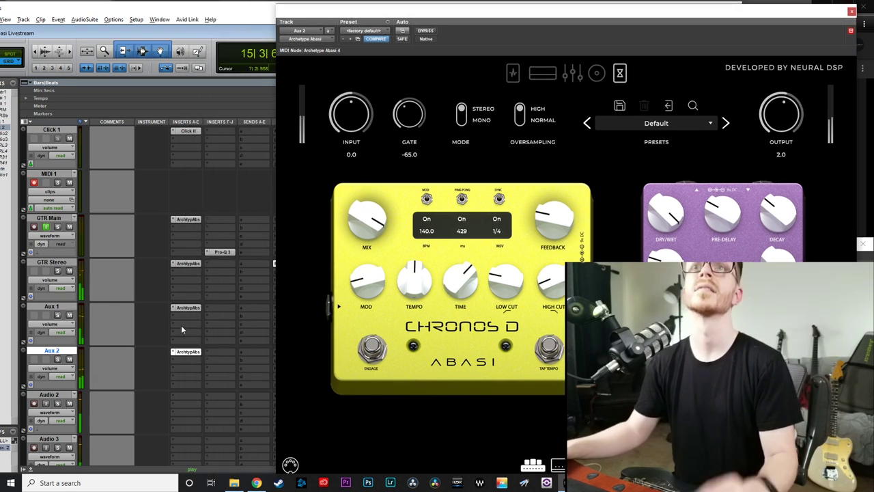
# - Turn off input monitoring on the GTR Main track and restart playback from the beginning of the selection
pyautogui.rightClick(58, 223)
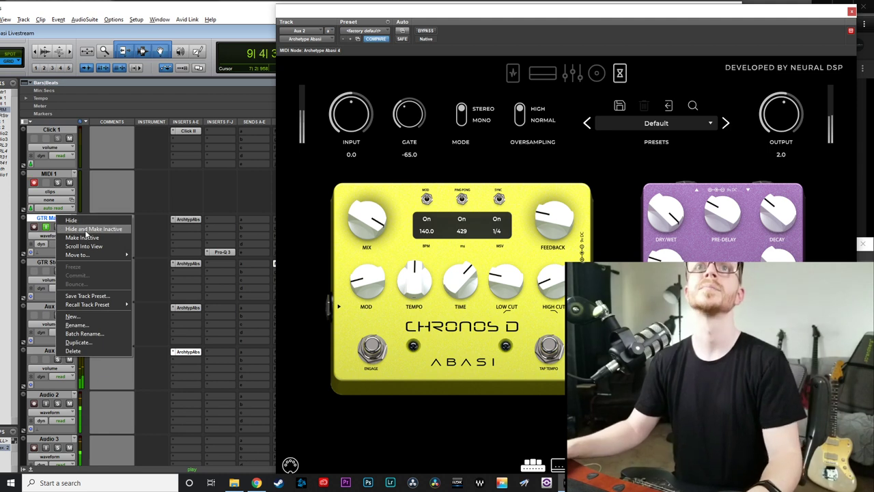
pyautogui.click(47, 227)
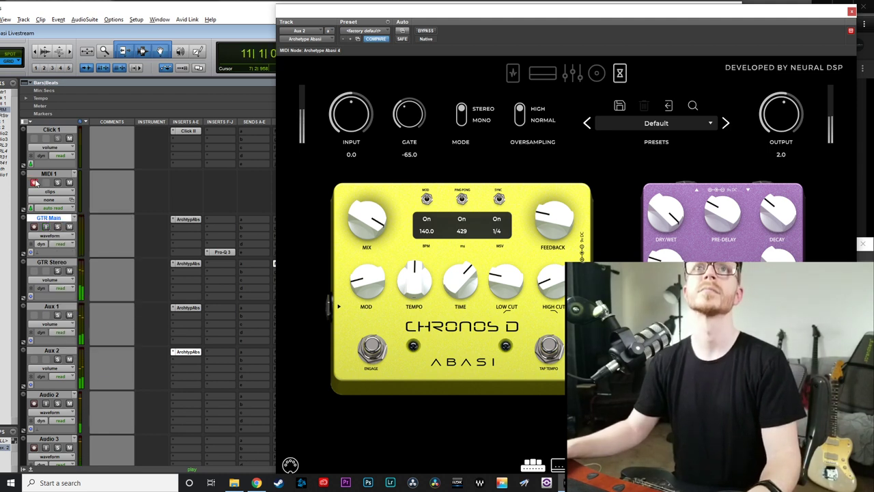
pyautogui.press('space')
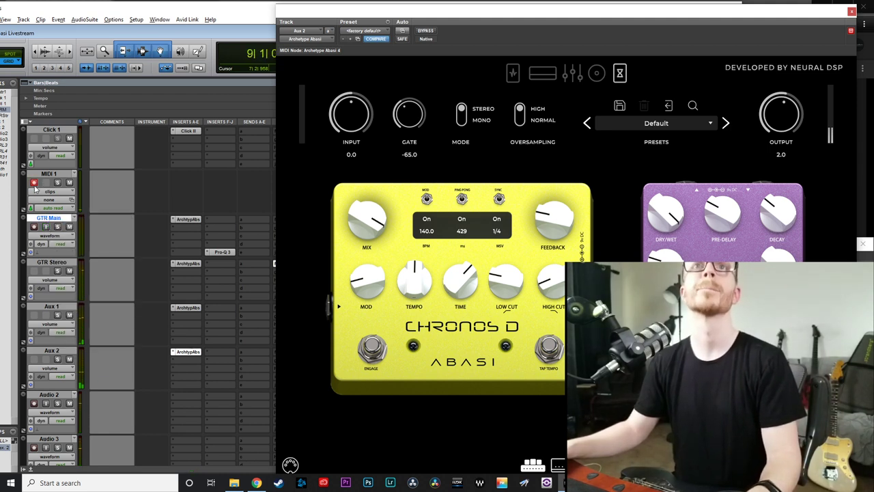
pyautogui.press('space')
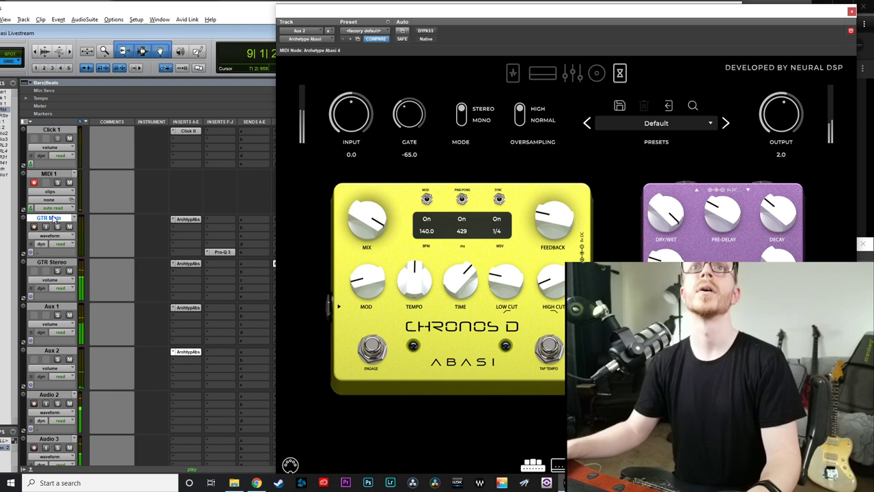
# - Insert the stereo Talkback Limiter after Archetype Abasi on the Aux 2 track
pyautogui.click(186, 365)
pyautogui.write('talkb')
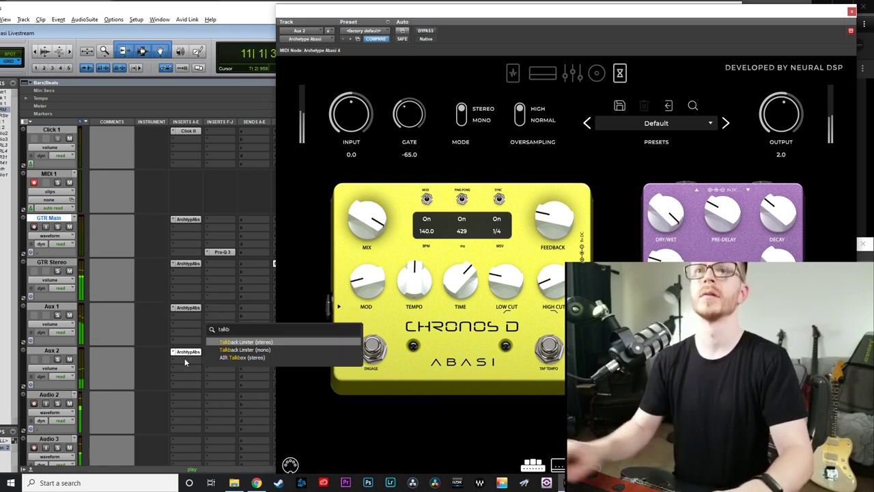
pyautogui.click(234, 343)
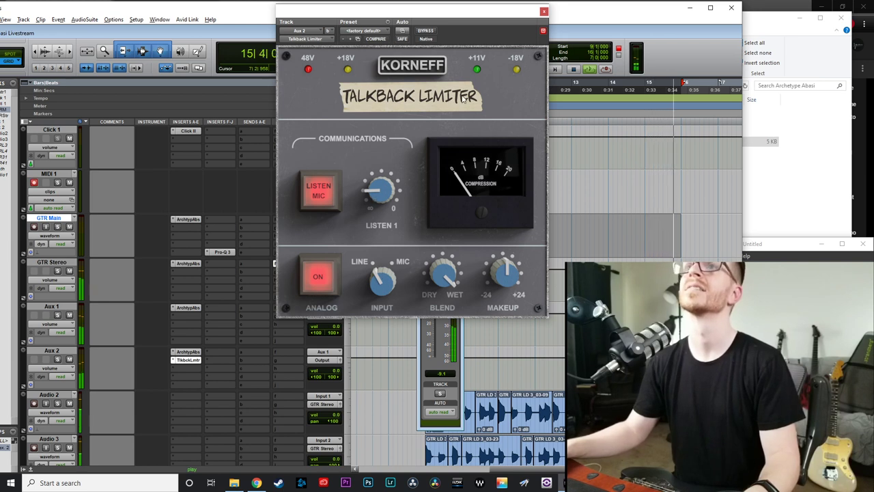
# - On Aux 2's Talkback Limiter, lower Makeup, raise Listen 1 to about midway and pull Blend slightly back from fully wet
pyautogui.moveTo(487, 285); pyautogui.dragTo(487, 304)
pyautogui.moveTo(379, 198); pyautogui.dragTo(373, 174)
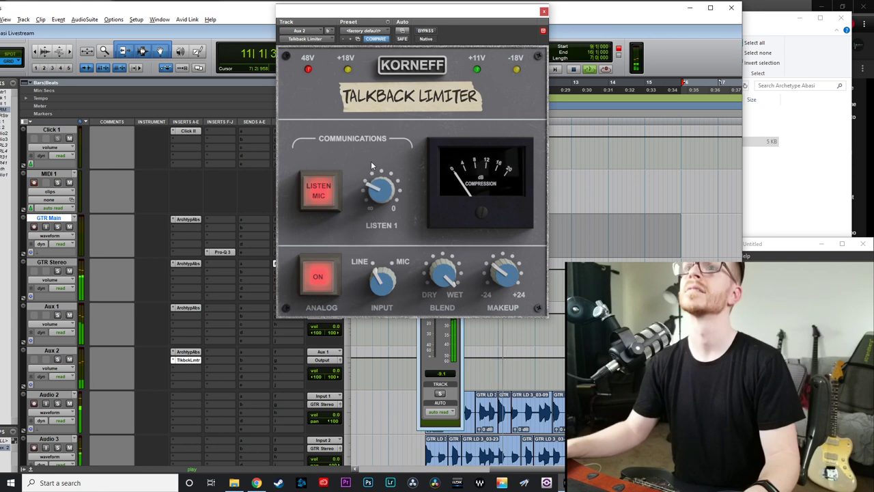
pyautogui.moveTo(367, 142); pyautogui.dragTo(372, 123)
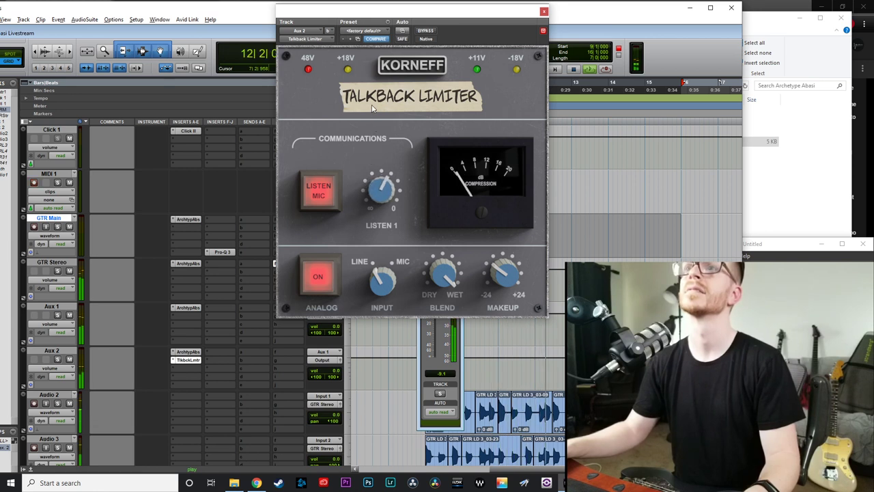
pyautogui.moveTo(504, 278); pyautogui.dragTo(504, 291)
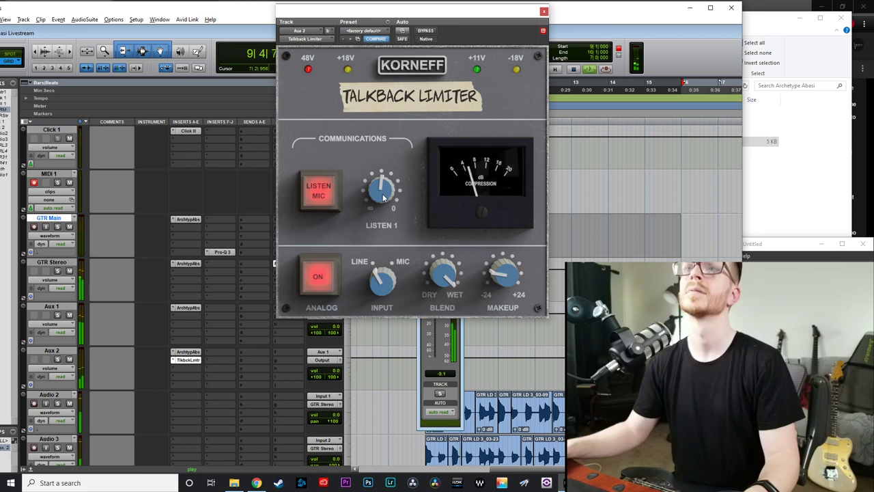
pyautogui.moveTo(451, 306)
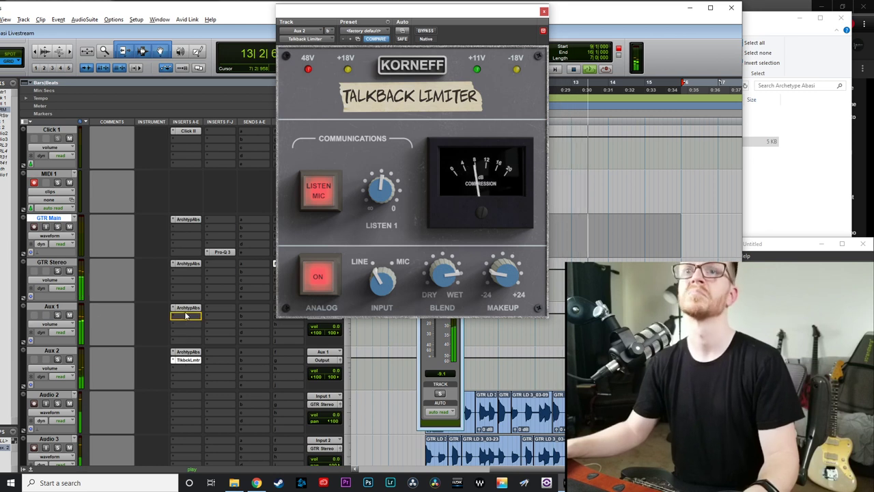
# - Copy Aux 2's Talkback Limiter insert to the slot below Archetype Abasi on Aux 1
pyautogui.moveTo(185, 313); pyautogui.dragTo(185, 316)
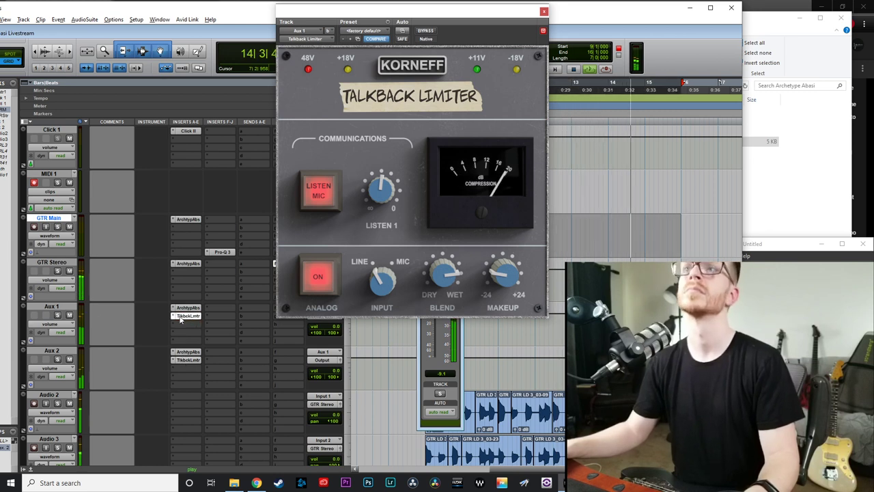
pyautogui.click(187, 316)
pyautogui.click(187, 315)
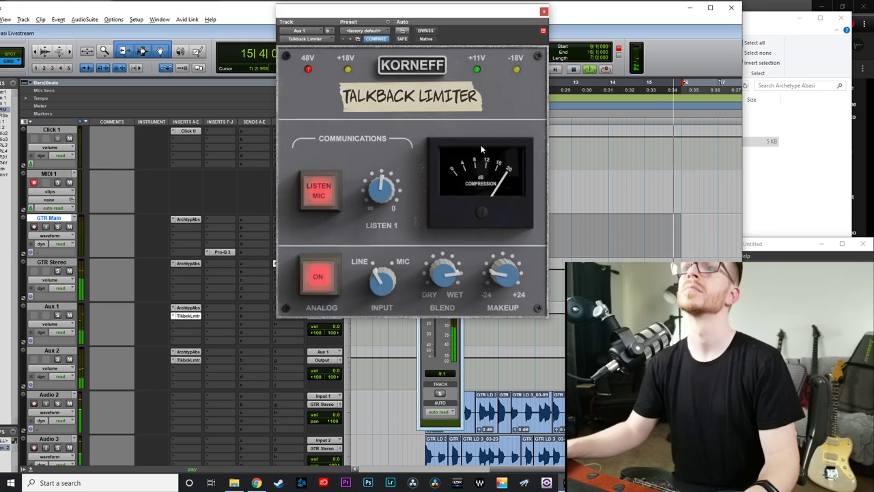
# - Raise Makeup slightly on Aux 1's Talkback Limiter and compare the sound with Analog off and on
pyautogui.moveTo(494, 276); pyautogui.dragTo(501, 254)
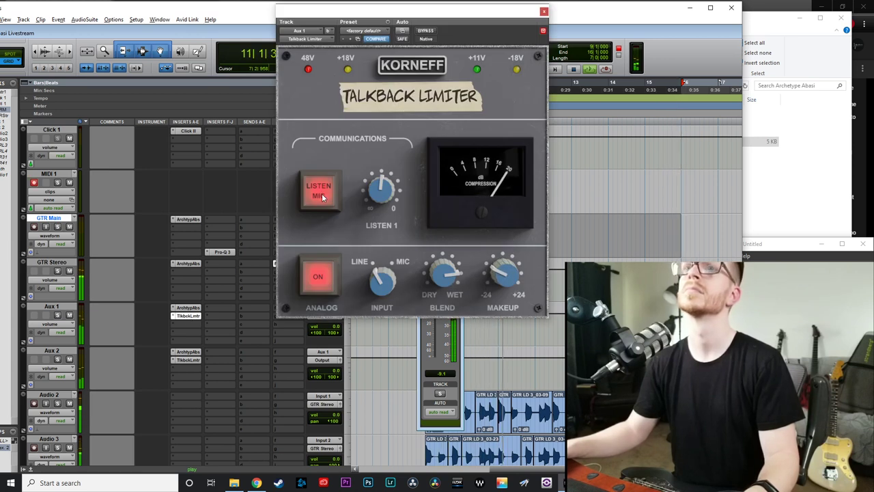
pyautogui.click(318, 276)
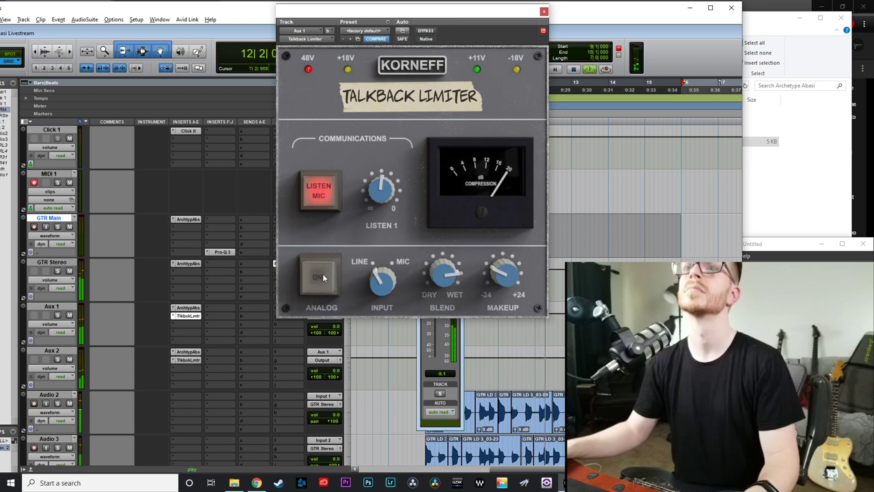
pyautogui.click(319, 274)
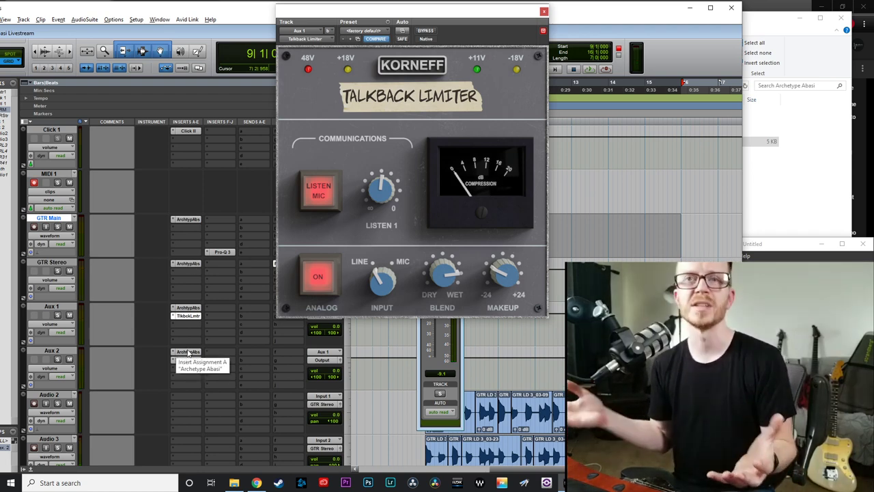
# - Close the Talkback Limiter window and make both plugins inactive on the Aux 1 and Aux 2 tracks
pyautogui.click(69, 307)
pyautogui.click(61, 350)
pyautogui.moveTo(414, 5); pyautogui.dragTo(470, 10)
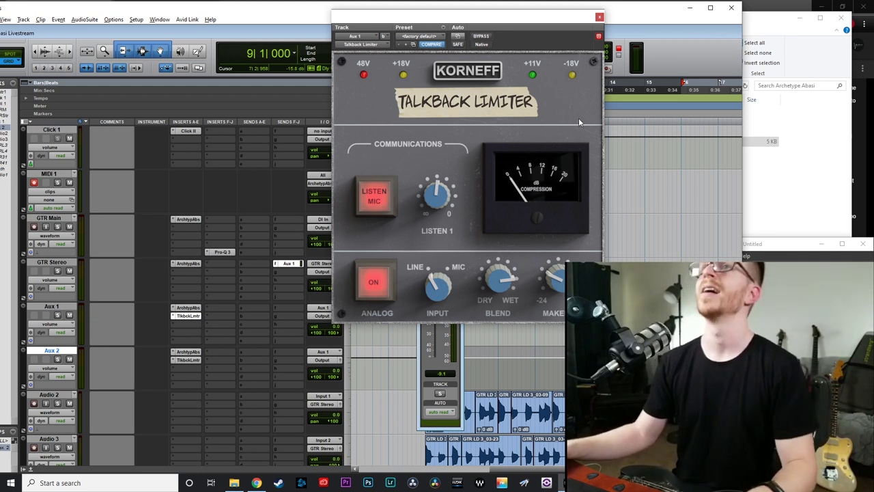
pyautogui.click(598, 17)
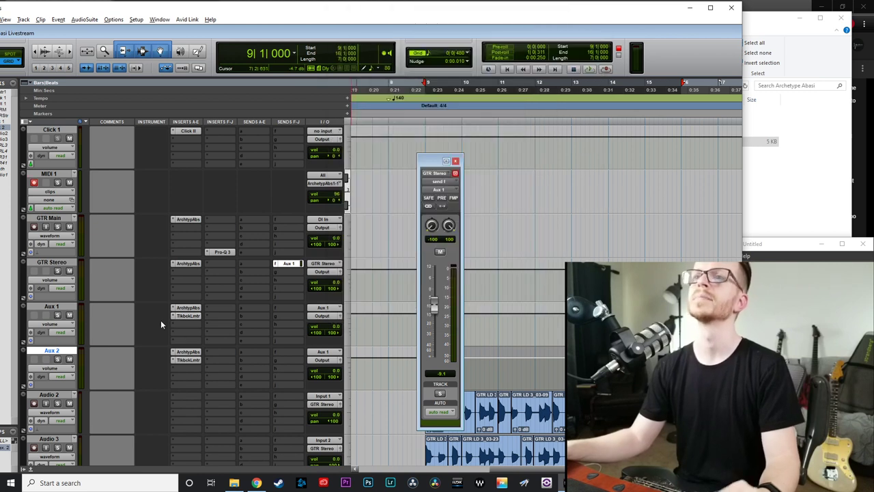
pyautogui.keyDown('shift'); pyautogui.click(56, 308); pyautogui.keyUp('shift')
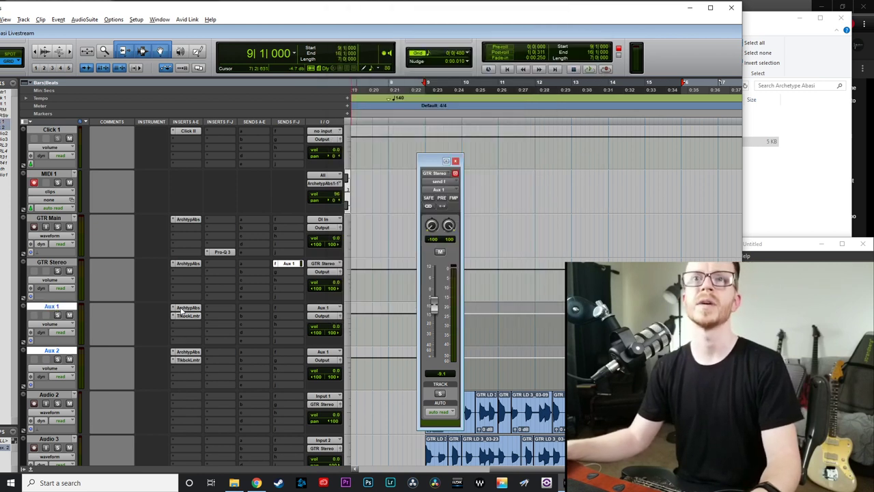
pyautogui.rightClick(186, 312)
pyautogui.click(190, 318)
pyautogui.rightClick(186, 316)
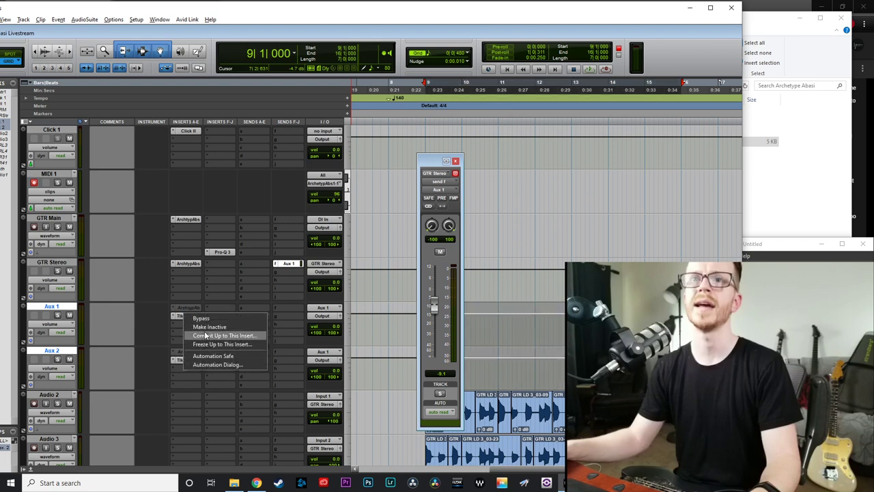
pyautogui.click(198, 326)
# - Make GTR Stereo's Archetype Abasi insert inactive and close the floating fader window of its Aux 1 send
pyautogui.click(55, 263)
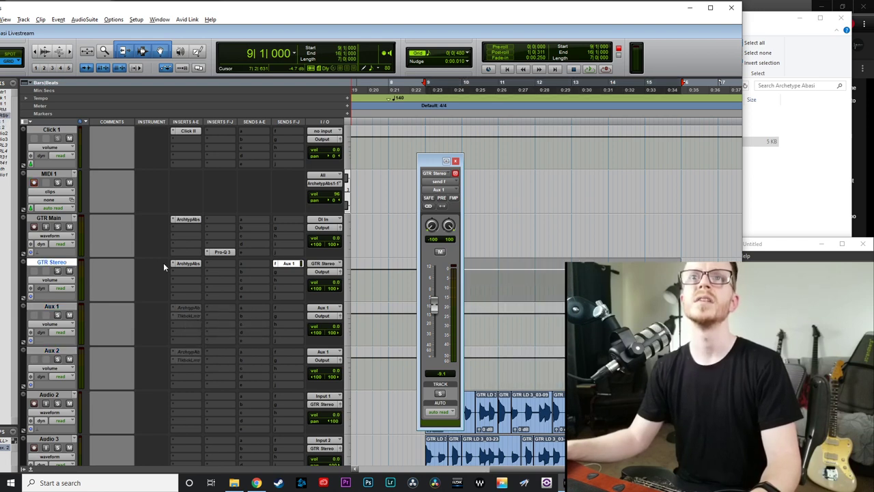
pyautogui.rightClick(189, 265)
pyautogui.click(195, 272)
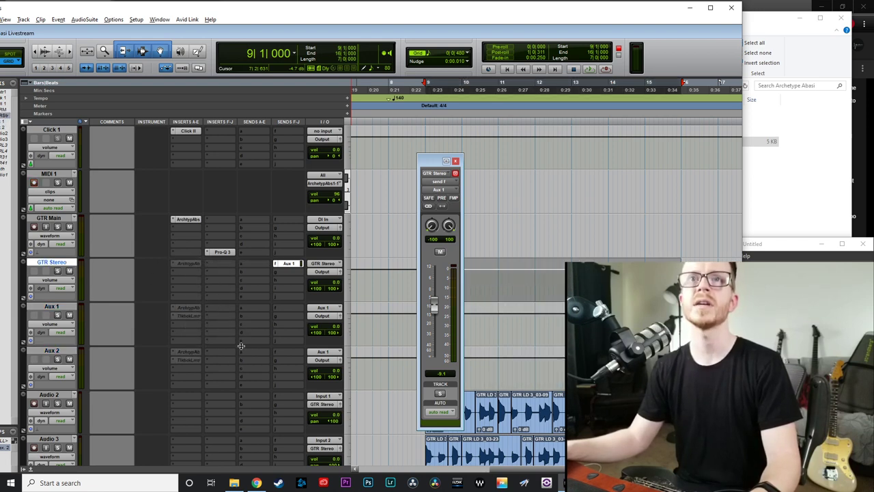
pyautogui.hotkey('alt', 'f')
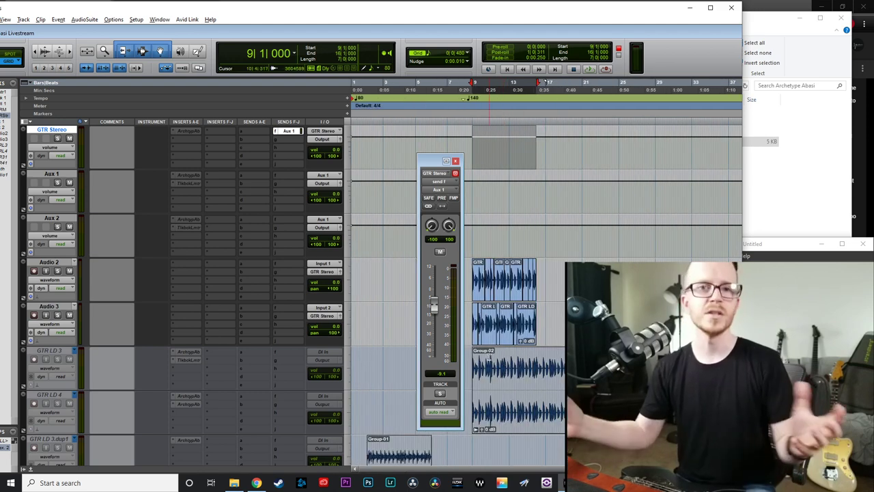
pyautogui.click(455, 161)
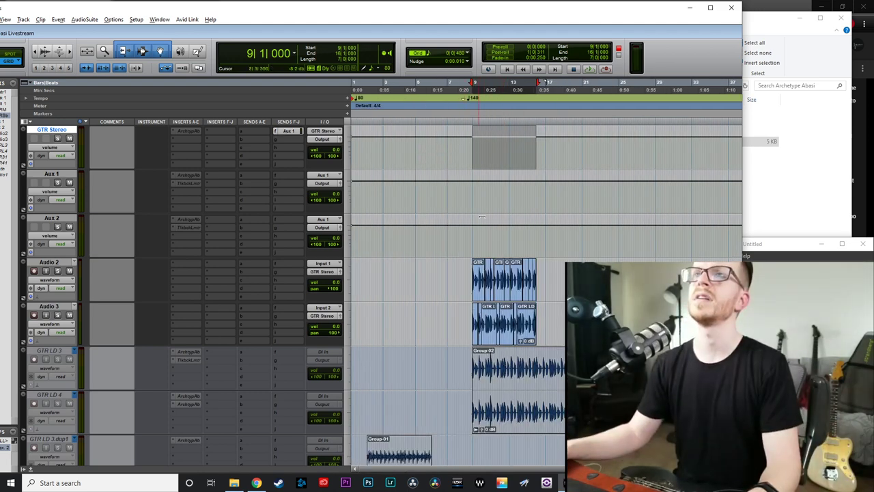
# - Delete the guitar clips on the Audio 2 and Audio 3 tracks
pyautogui.click(498, 328)
pyautogui.press('Delete')
pyautogui.click(488, 316)
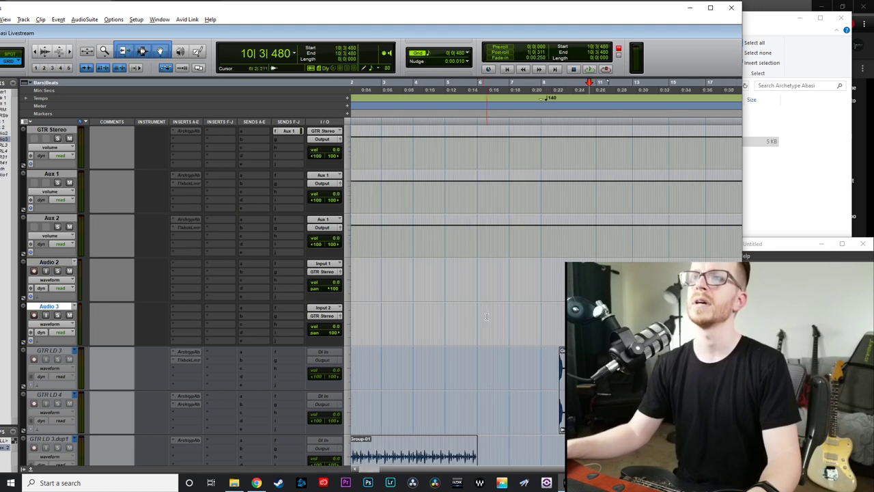
# - Select the Group-01 clip and make its tracks GTR LD 3.dup1 and GTR LD 4.dup1 active
pyautogui.scroll(-3, 429, 368)
pyautogui.click(392, 372)
pyautogui.hotkey('ctrl', ']')
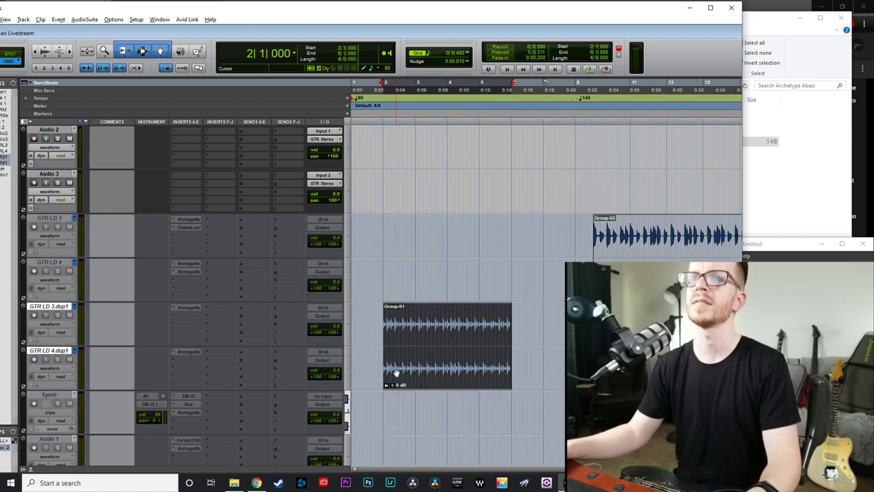
pyautogui.rightClick(63, 311)
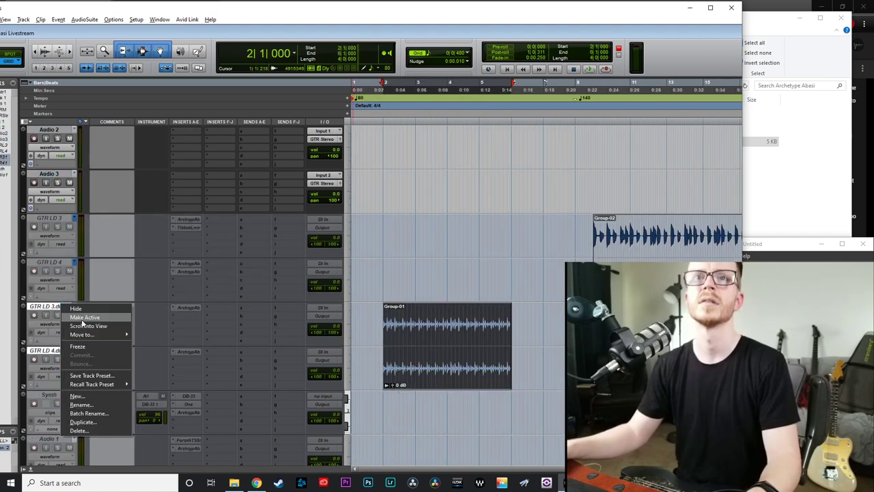
pyautogui.click(85, 326)
pyautogui.scroll(3, 418, 321)
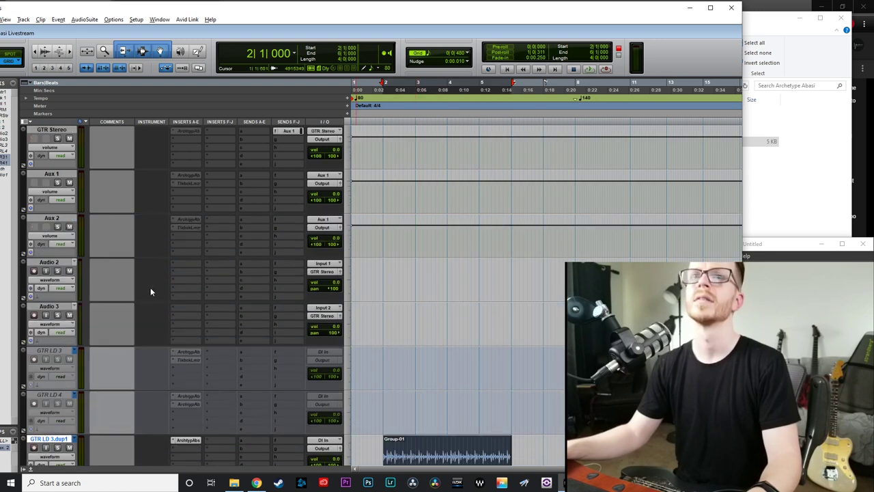
pyautogui.scroll(3, 442, 287)
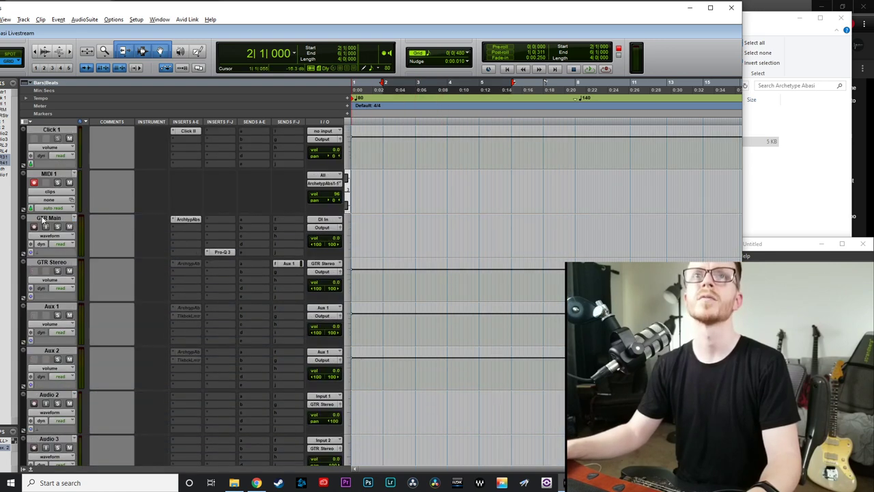
# - Move the GTR Main track directly above GTR LD 3.dup1 in the track order
pyautogui.scroll(-6, 42, 219)
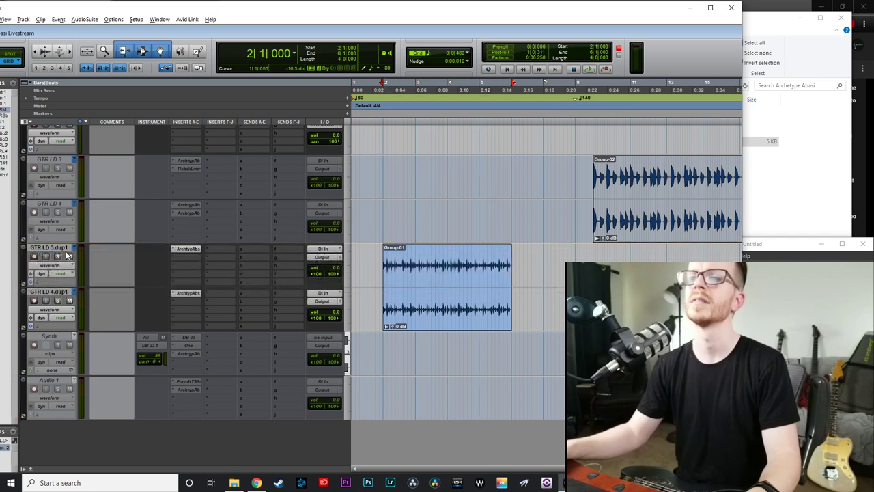
pyautogui.moveTo(67, 256); pyautogui.dragTo(75, 256)
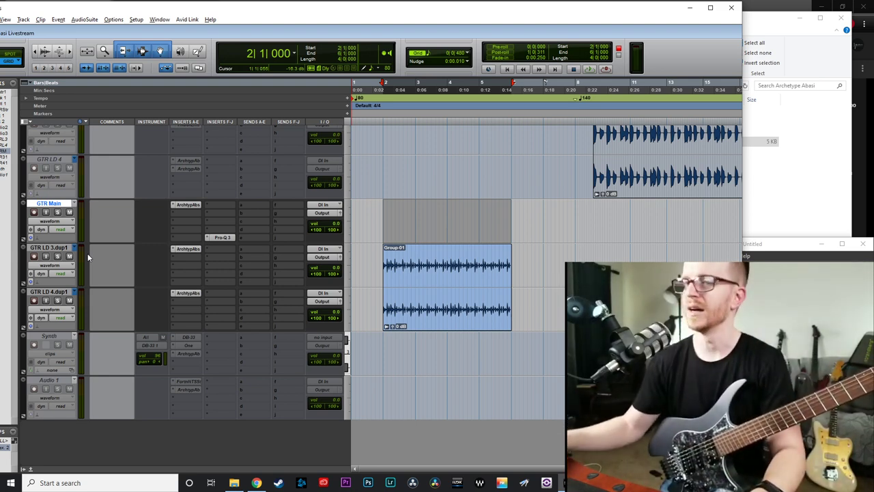
pyautogui.click(442, 319)
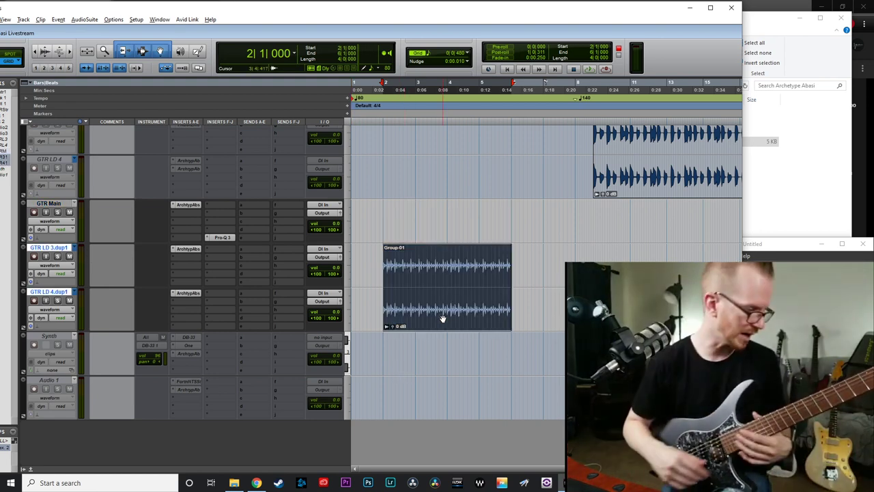
pyautogui.keyDown('shift'); pyautogui.click(49, 204); pyautogui.keyUp('shift')
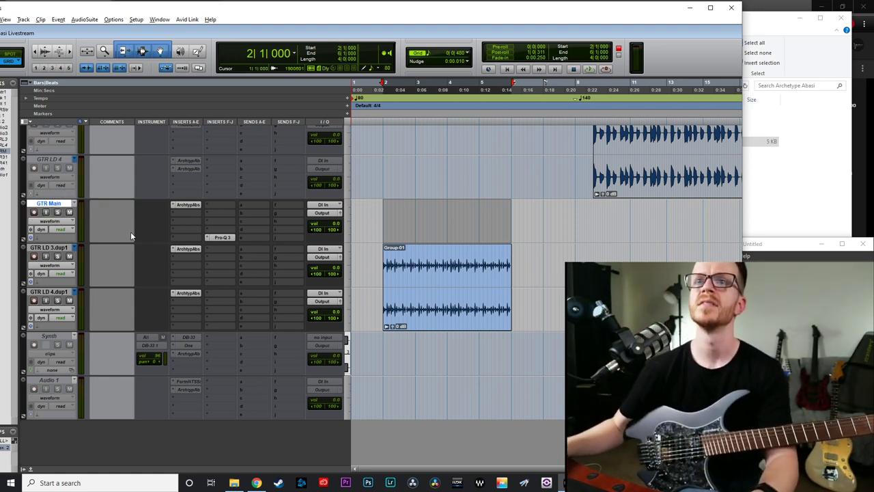
# - Solo and record-arm the GTR LD 3.dup1 and GTR LD 4.dup1 tracks together
pyautogui.click(49, 247)
pyautogui.keyDown('shift'); pyautogui.click(49, 292); pyautogui.keyUp('shift')
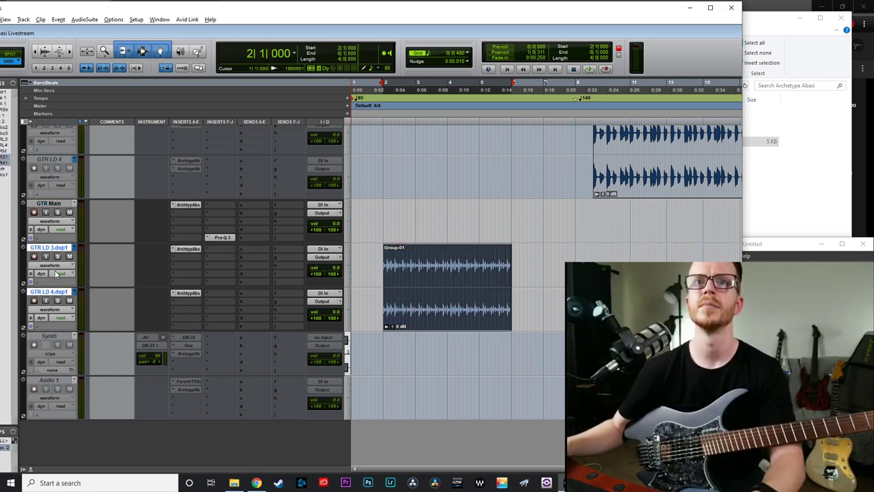
pyautogui.hotkey('shift', 's')
pyautogui.hotkey('shift', 'r')
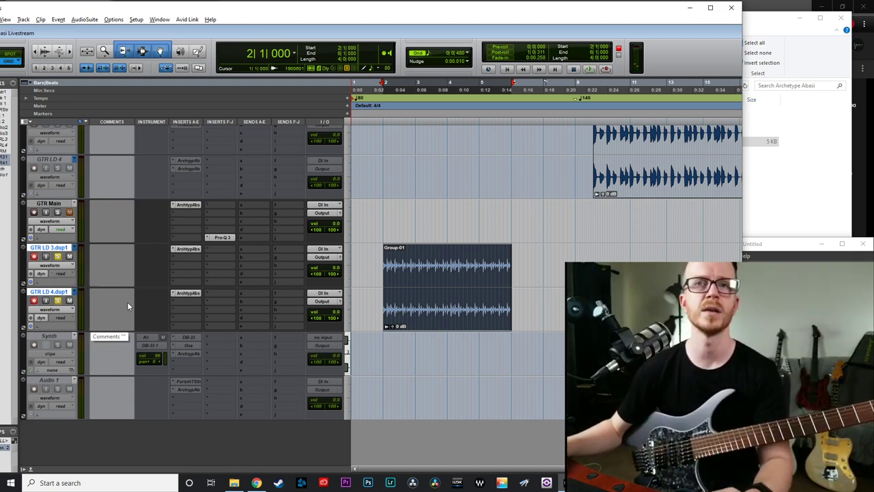
# - Open the Archetype Abasi insert on GTR LD 3.dup1 and reposition its window to show the delay and reverb pedals
pyautogui.click(184, 250)
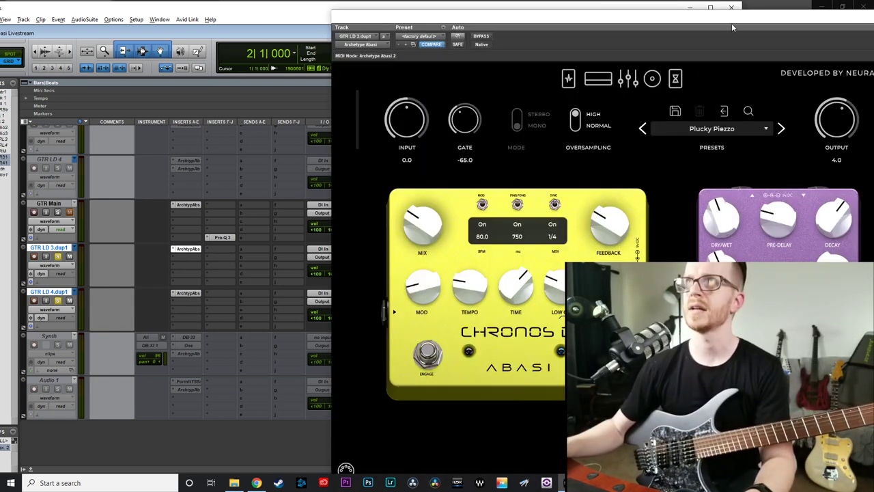
pyautogui.moveTo(685, 22); pyautogui.dragTo(556, 14)
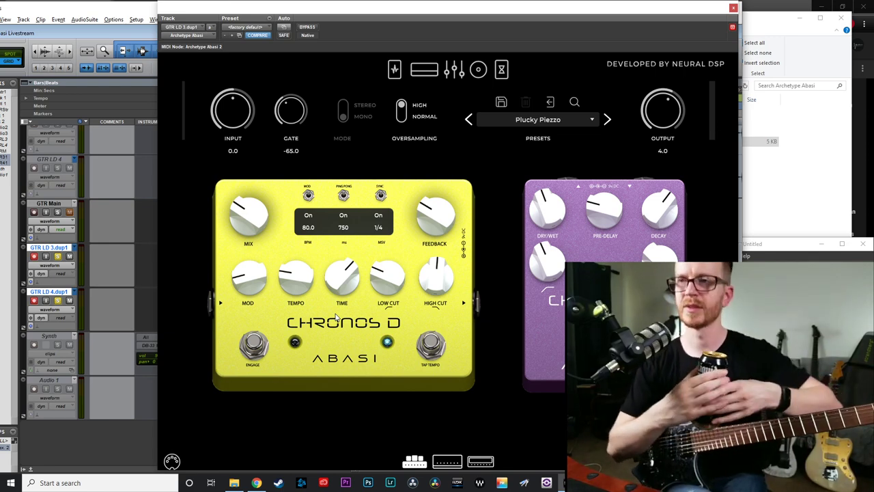
pyautogui.click(601, 315)
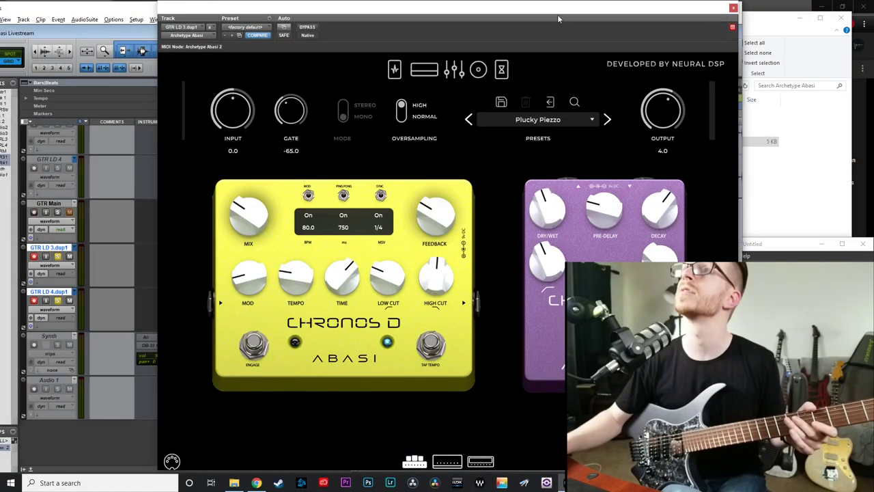
pyautogui.moveTo(557, 15)
pyautogui.mouseDown()
pyautogui.moveTo(525, 23)
pyautogui.moveTo(550, 22)
pyautogui.mouseUp()
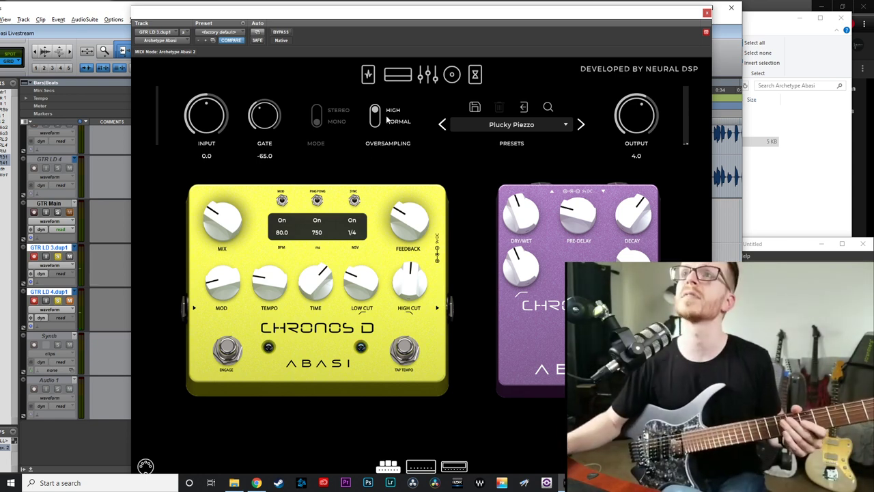
# - Review the amp, equalizer, cabinet and delay sections of GTR LD 3.dup1's Archetype Abasi, ending by closing the plugin
pyautogui.click(398, 75)
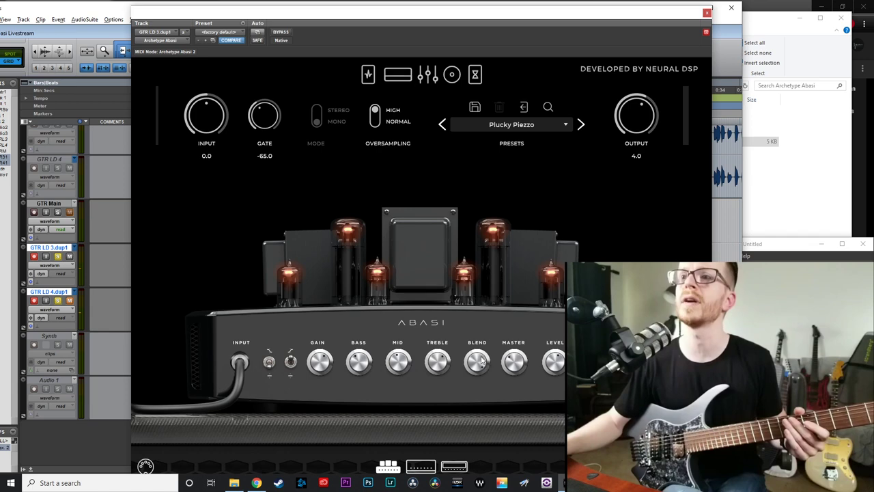
pyautogui.click(427, 74)
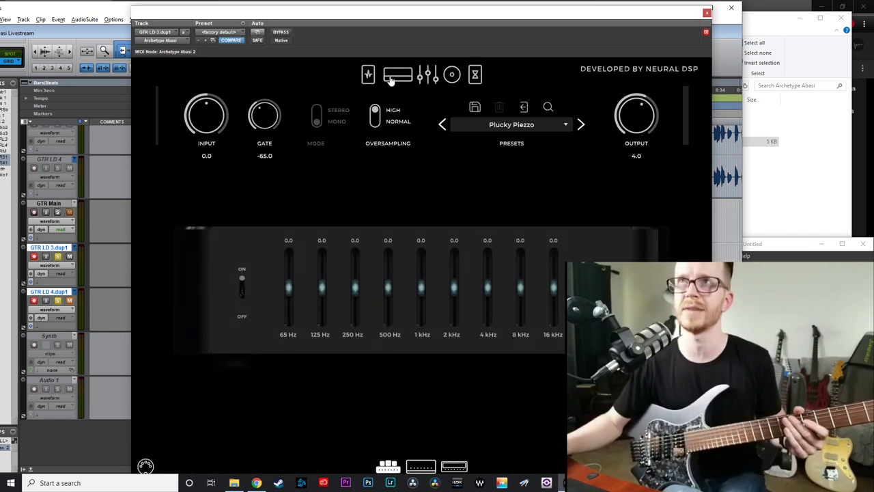
pyautogui.click(396, 76)
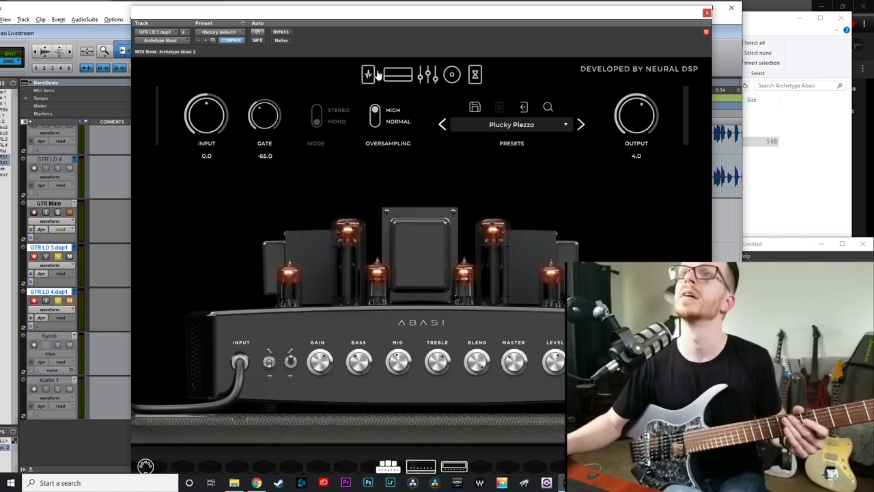
pyautogui.click(475, 75)
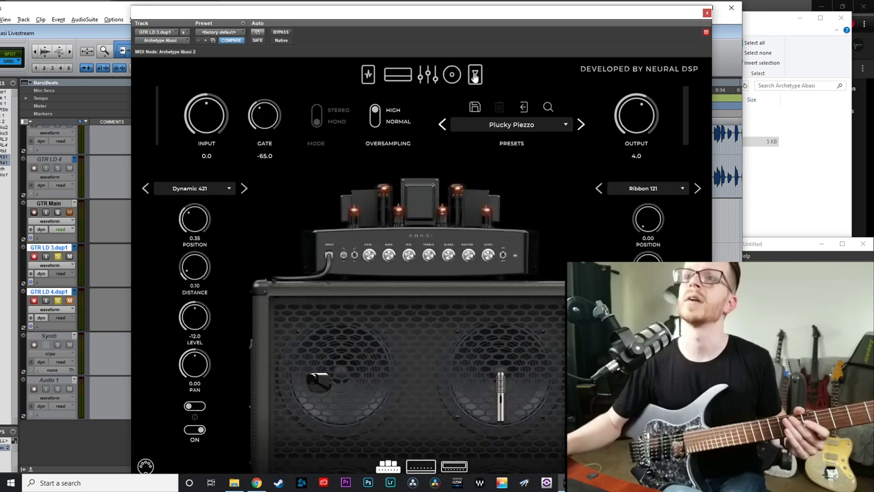
pyautogui.click(475, 75)
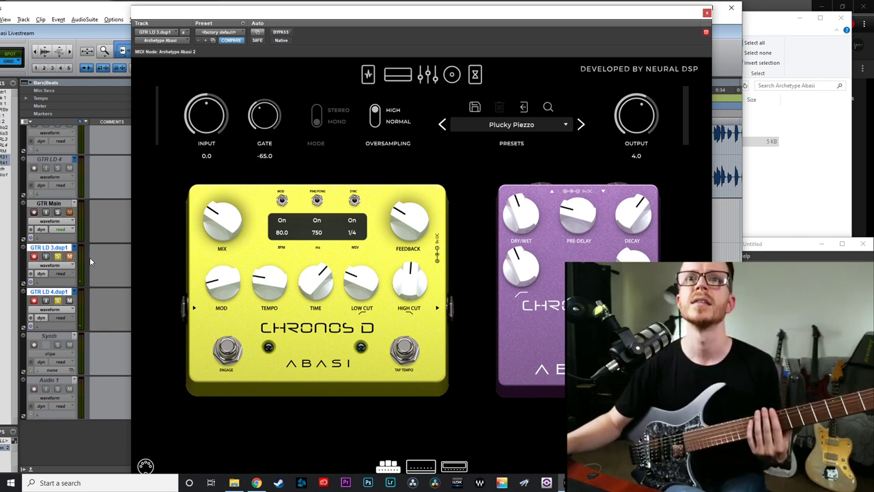
pyautogui.click(706, 13)
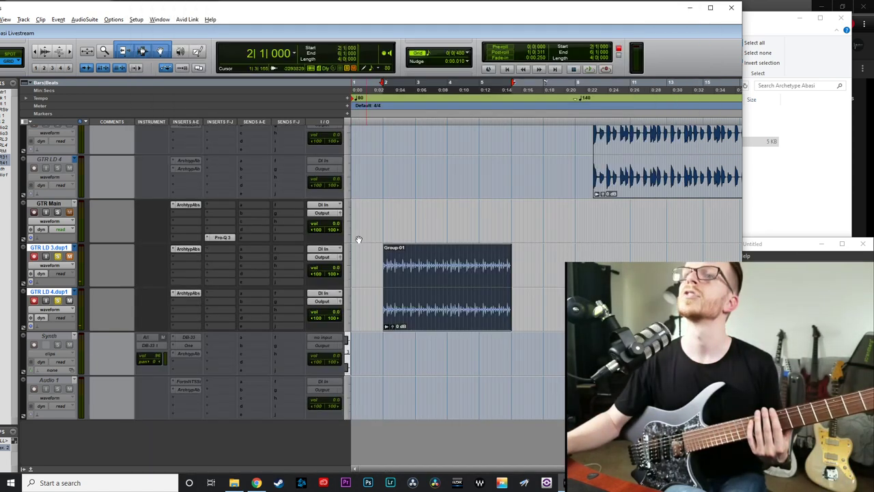
# - Examine the pedal, amp, equalizer, cabinet and delay sections of Archetype Abasi on GTR LD 4.dup1 and close the plugin
pyautogui.click(186, 293)
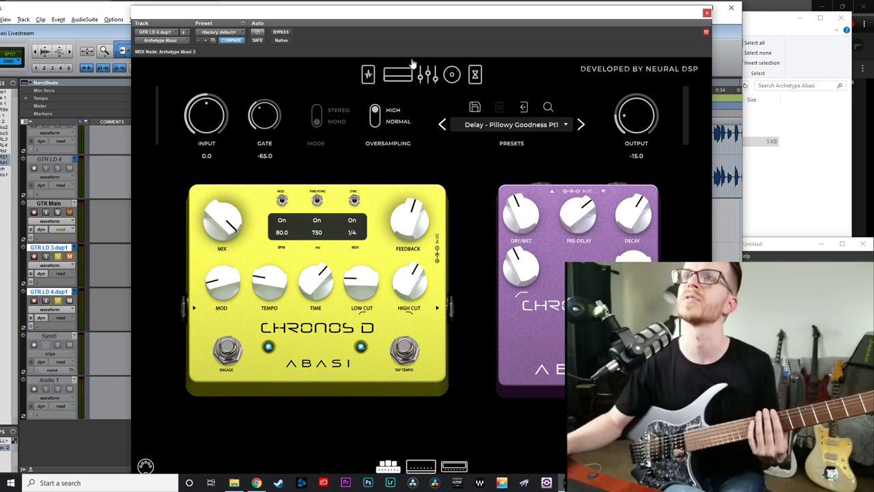
pyautogui.click(402, 77)
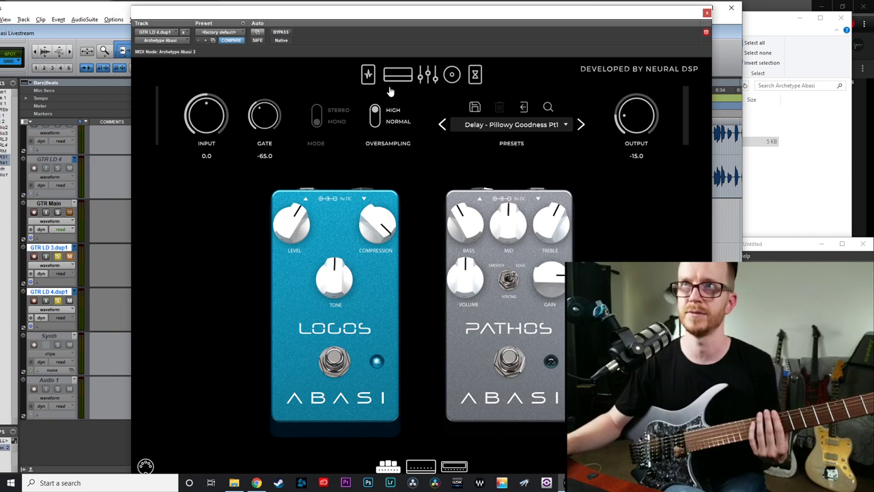
pyautogui.click(392, 80)
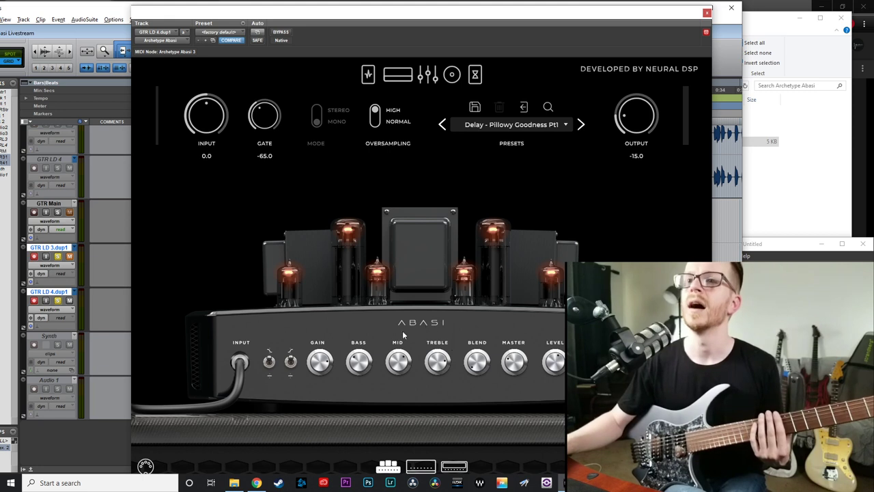
pyautogui.click(452, 75)
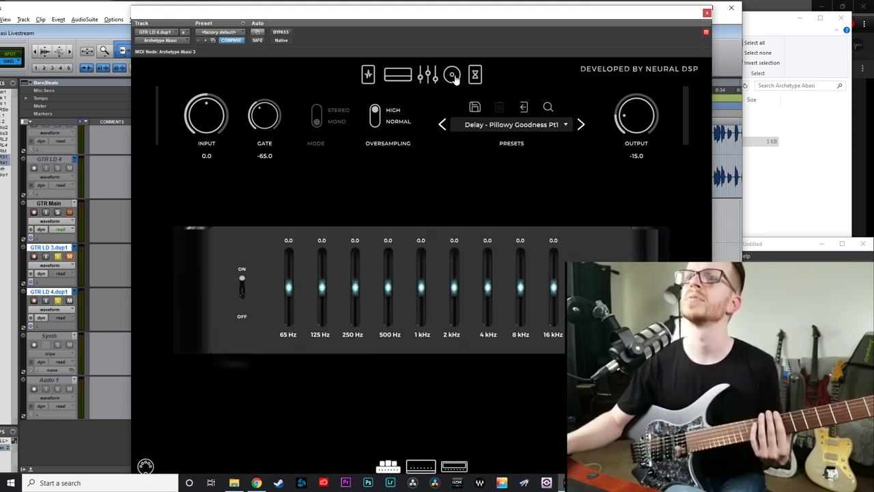
pyautogui.click(453, 75)
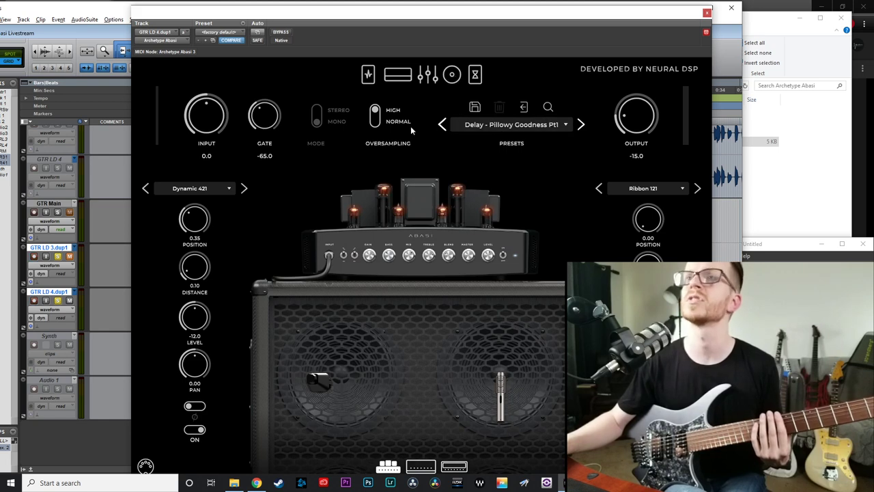
pyautogui.click(477, 75)
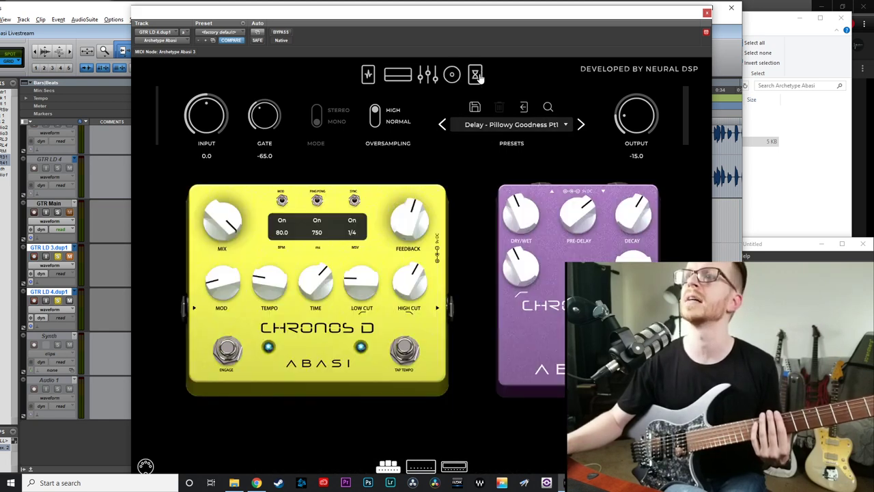
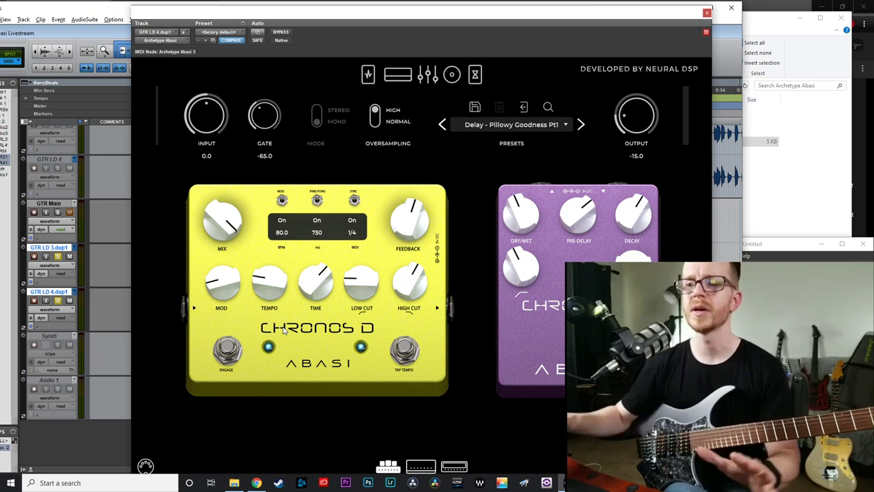
pyautogui.click(707, 12)
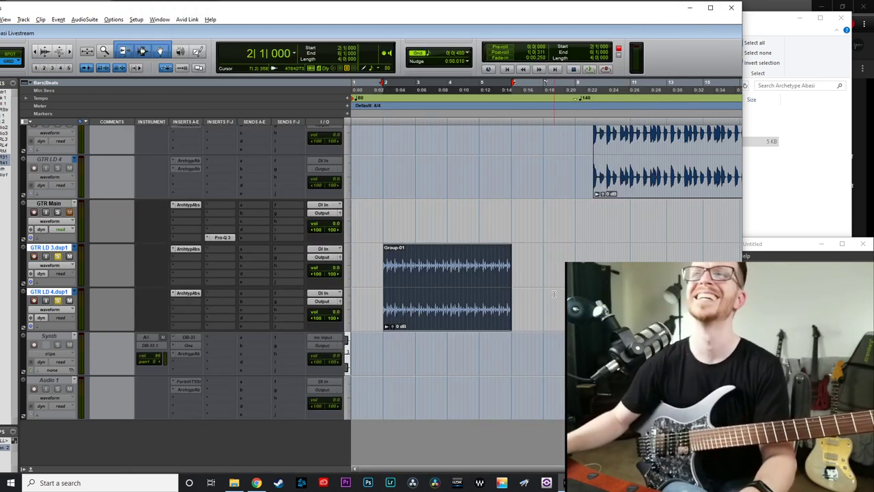
# - Make the GTR LD 3.dup1 and GTR LD 4.dup1 tracks inactive
pyautogui.press('r')
pyautogui.scroll(3, 512, 272)
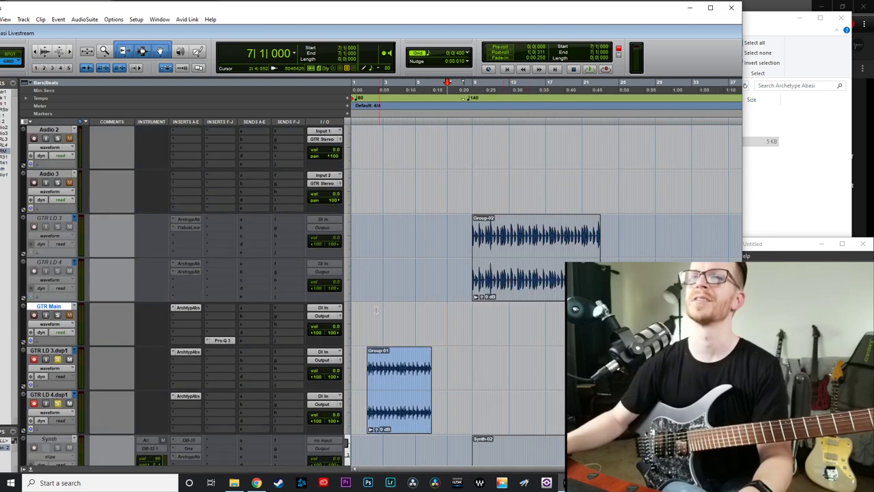
pyautogui.click(55, 350)
pyautogui.keyDown('shift'); pyautogui.click(56, 394); pyautogui.keyUp('shift')
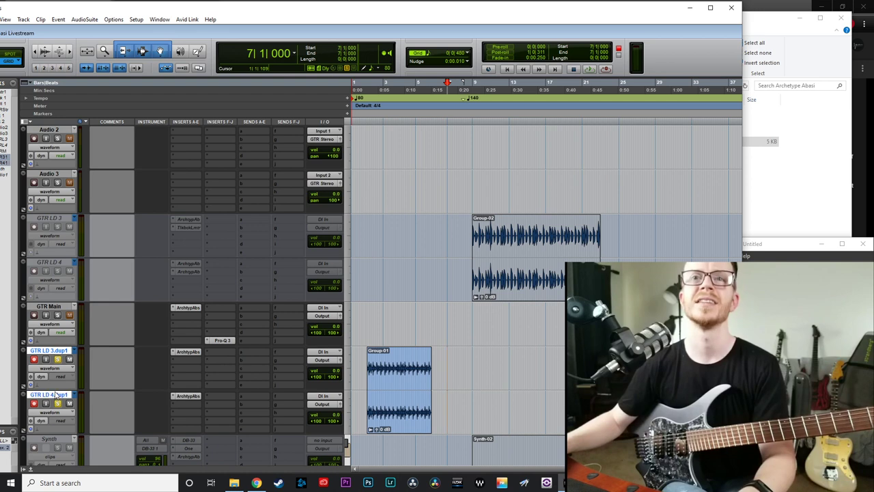
pyautogui.rightClick(56, 394)
pyautogui.click(81, 273)
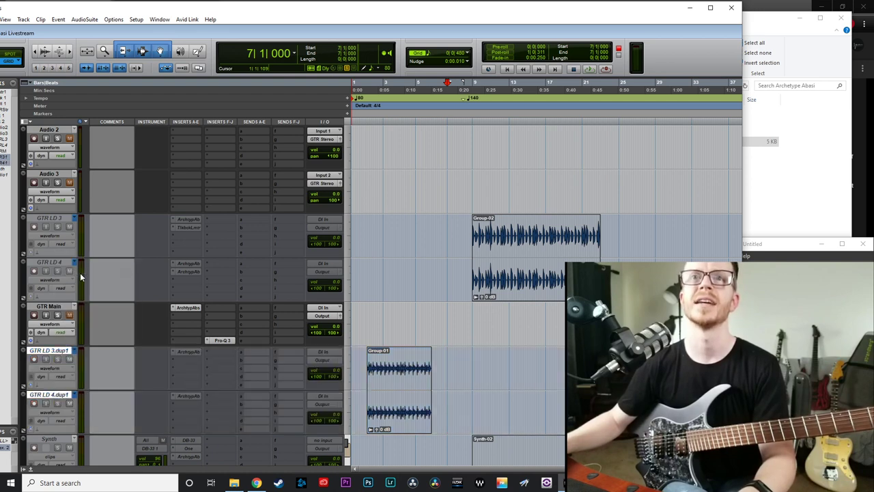
# - Select the Group-02 clip and make its tracks GTR LD 3 and GTR LD 4 active
pyautogui.click(550, 288)
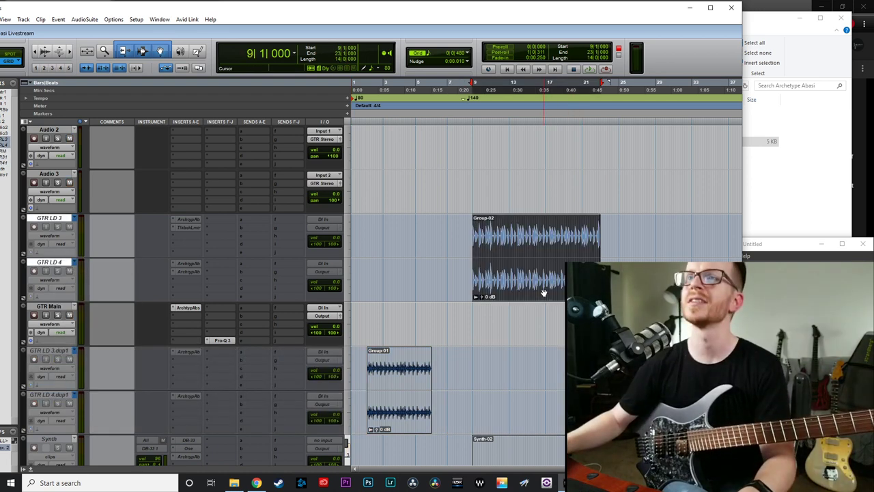
pyautogui.rightClick(54, 218)
pyautogui.click(75, 230)
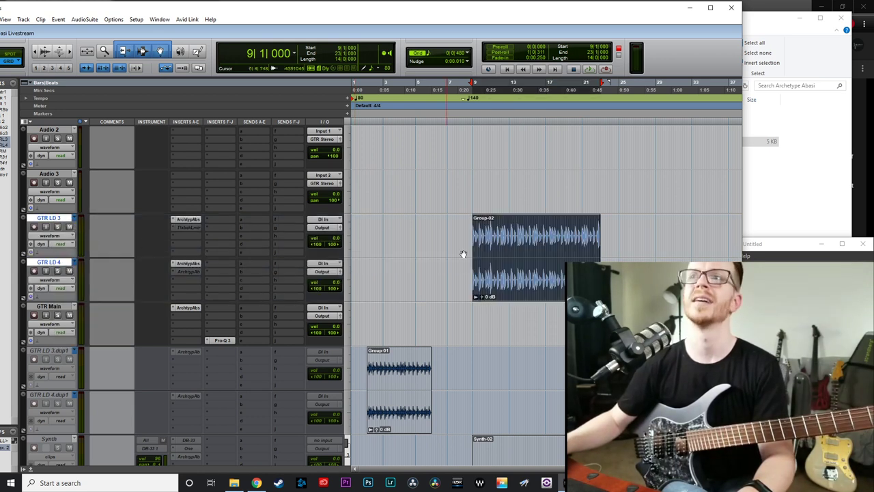
# - Solo and record-arm the GTR LD 3 and GTR LD 4 tracks, leaving both unmuted
pyautogui.hotkey('ctrl', ']')
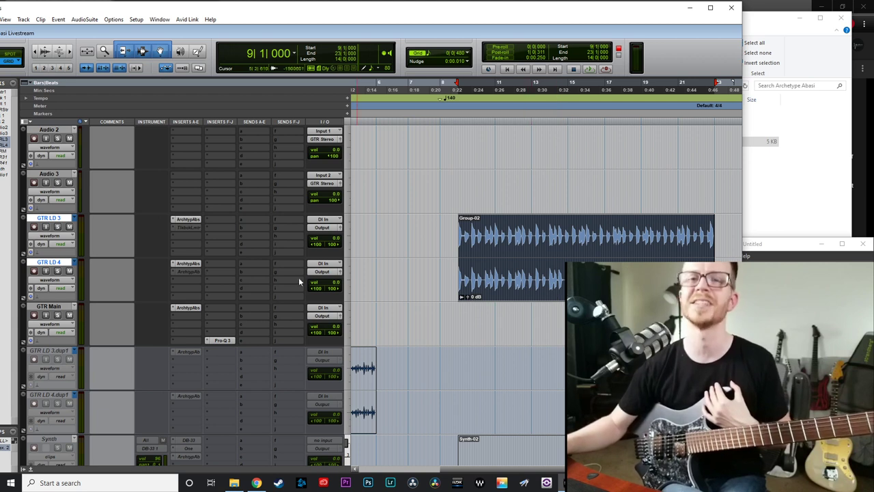
pyautogui.click(57, 227)
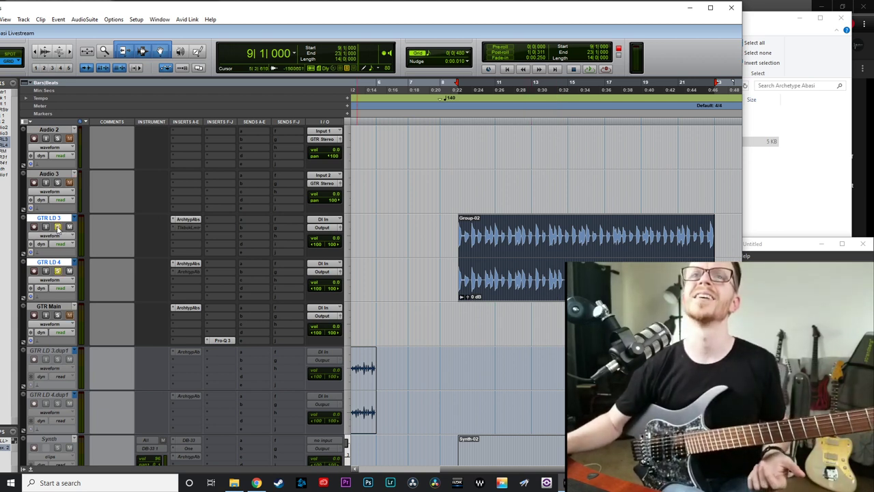
pyautogui.click(34, 271)
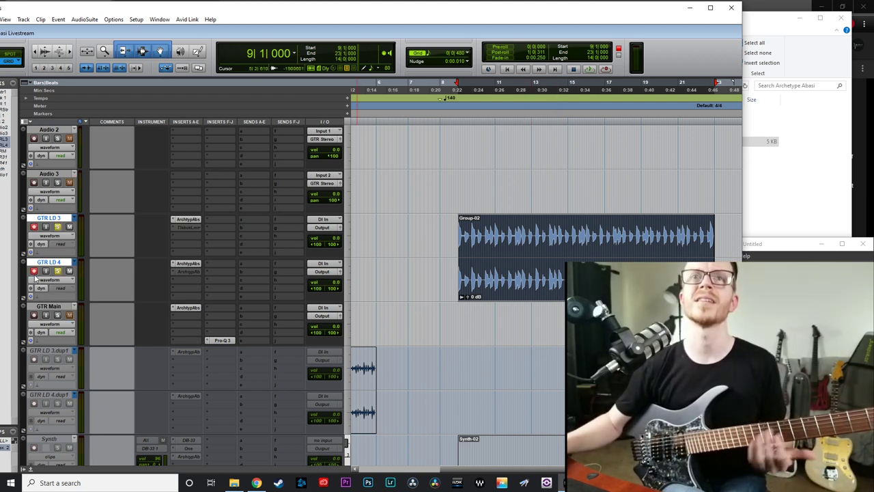
pyautogui.click(69, 271)
pyautogui.click(69, 271)
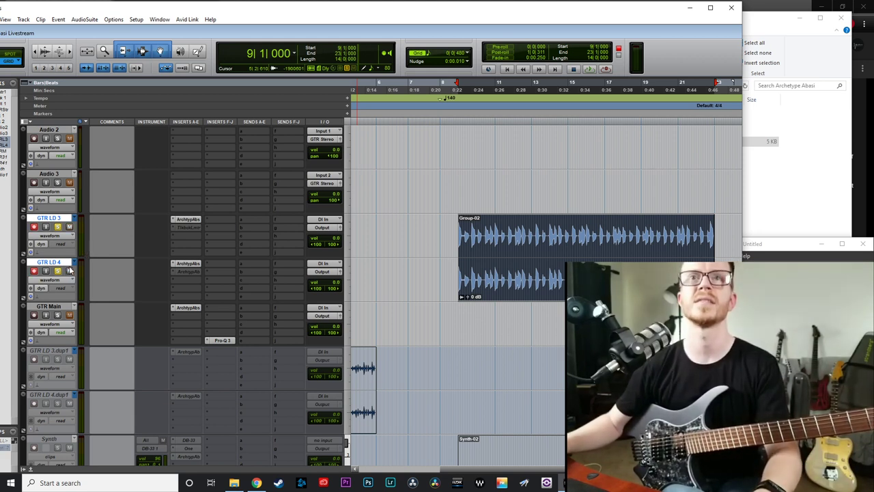
# - Open the Archetype Abasi insert on the GTR LD 3 track and reposition its window
pyautogui.click(190, 218)
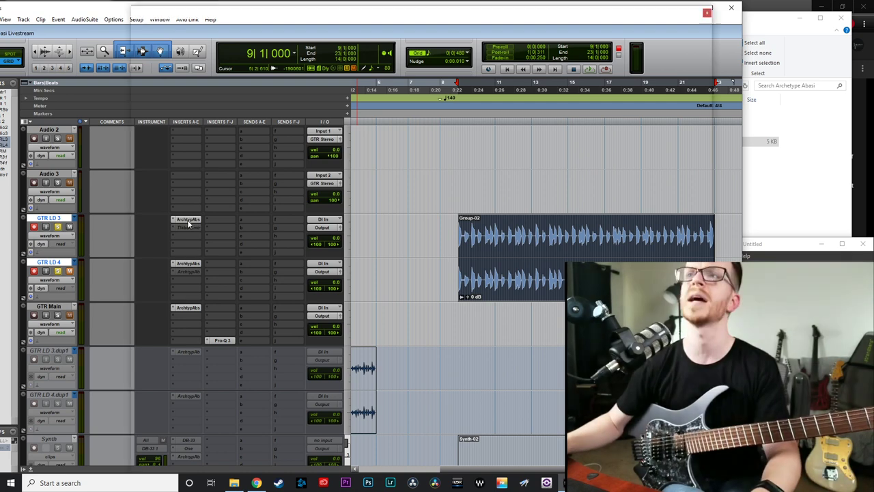
pyautogui.moveTo(515, 17); pyautogui.dragTo(511, 13)
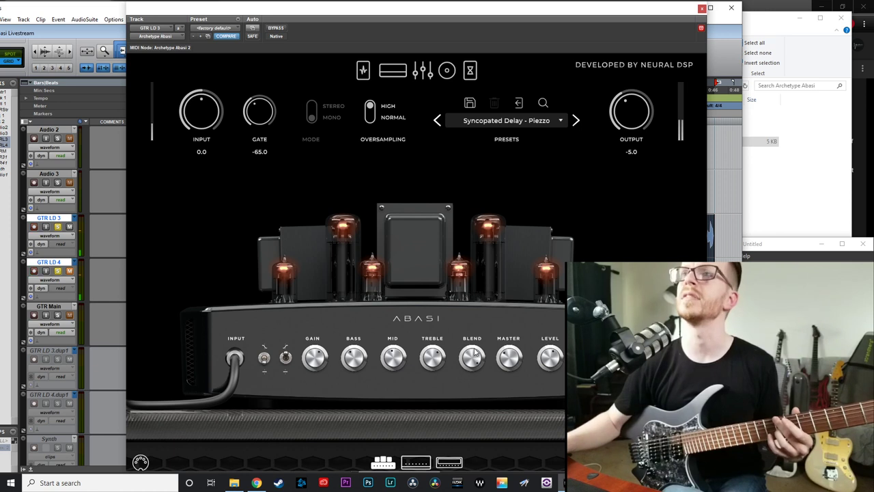
# - Show the delay and reverb pedals in the GTR LD 3 plugin and engage the Chronos D pedal
pyautogui.click(470, 71)
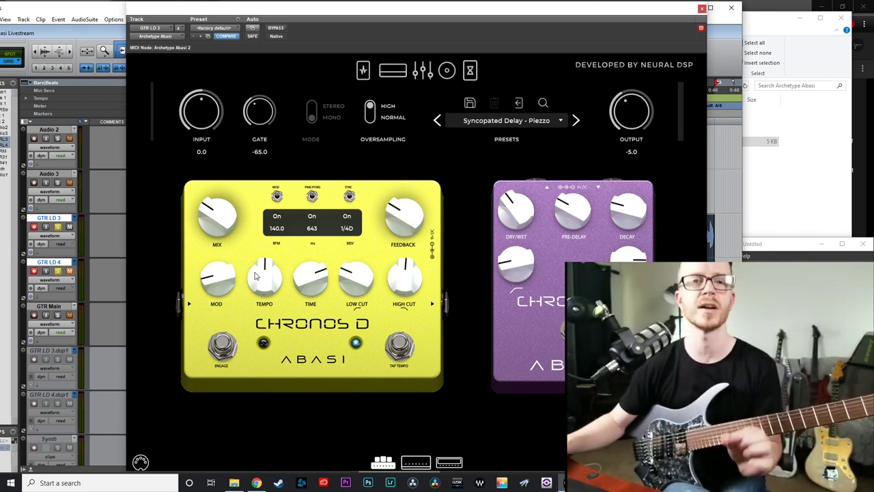
pyautogui.click(221, 347)
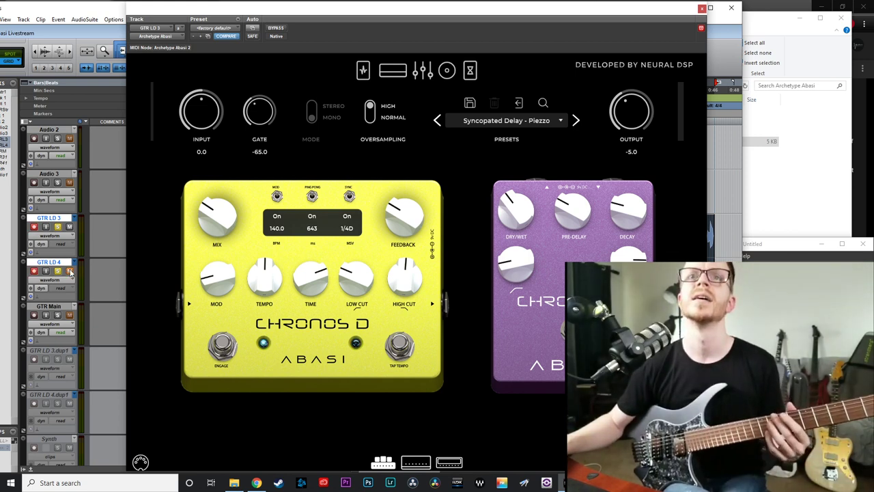
# - Reposition the GTR LD 4 plugin window and set its Chronos D delay time to 1/4
pyautogui.moveTo(346, 15); pyautogui.dragTo(455, 15)
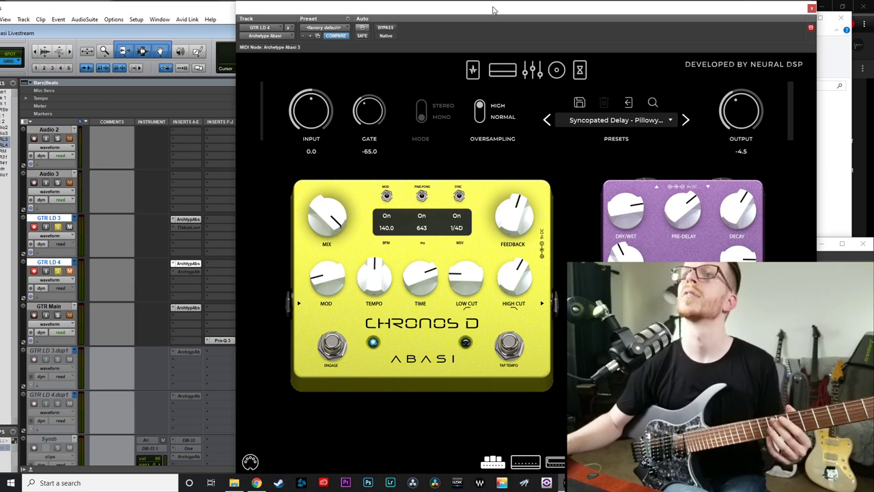
pyautogui.moveTo(490, 15); pyautogui.dragTo(450, 15)
pyautogui.moveTo(394, 267); pyautogui.dragTo(376, 290)
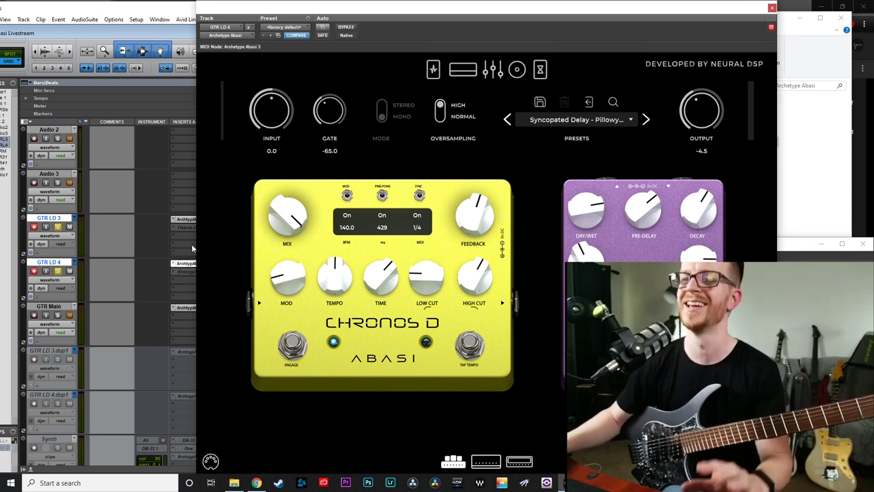
# - Reopen the GTR LD 4 plugin, reload the user preset Syncopated Delay - Pillowy, and select the yellow amp head
pyautogui.click(190, 263)
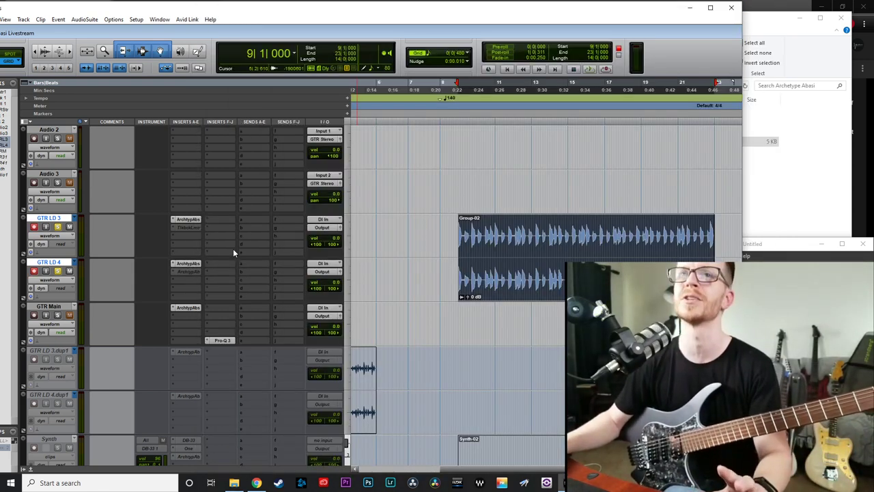
pyautogui.click(194, 264)
pyautogui.click(589, 121)
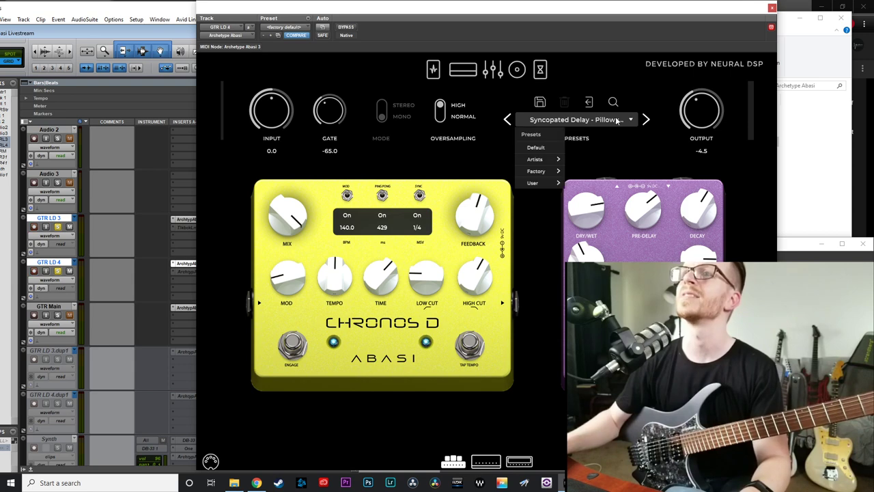
pyautogui.moveTo(560, 186)
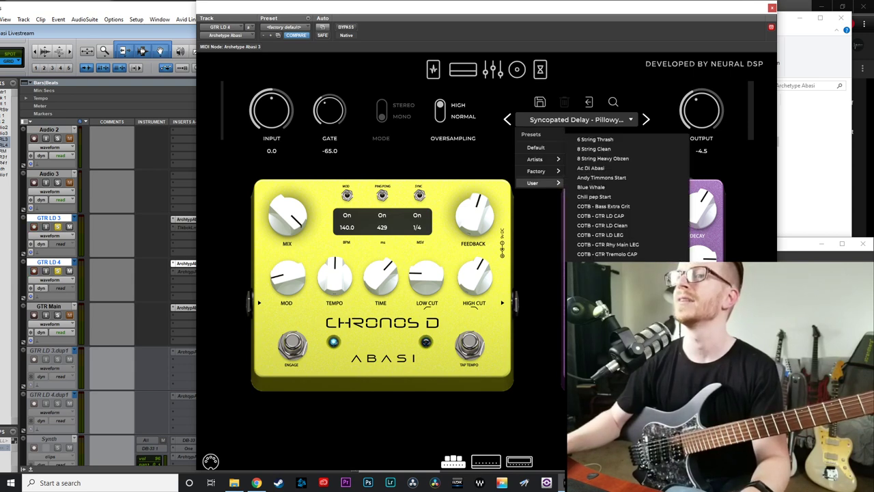
pyautogui.click(601, 287)
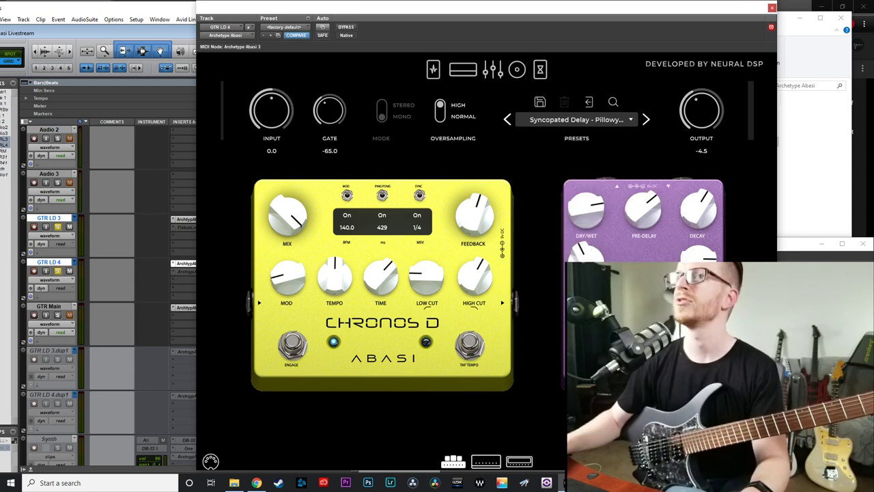
pyautogui.click(486, 462)
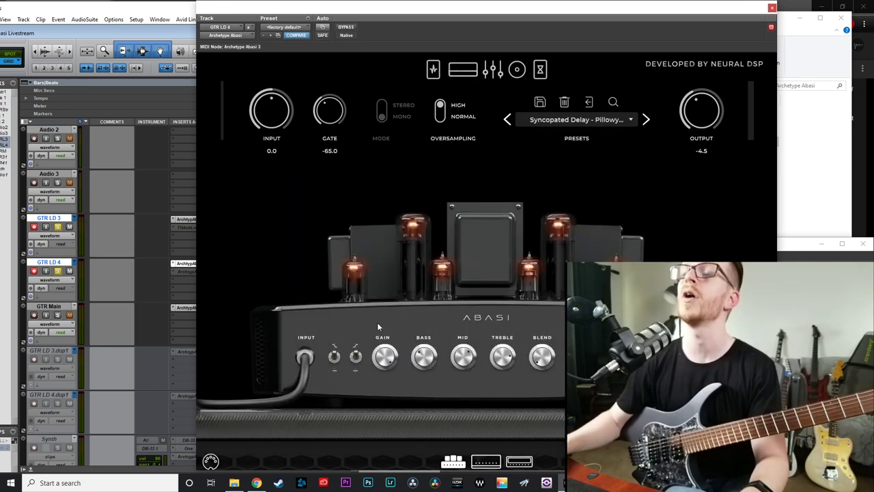
pyautogui.click(520, 462)
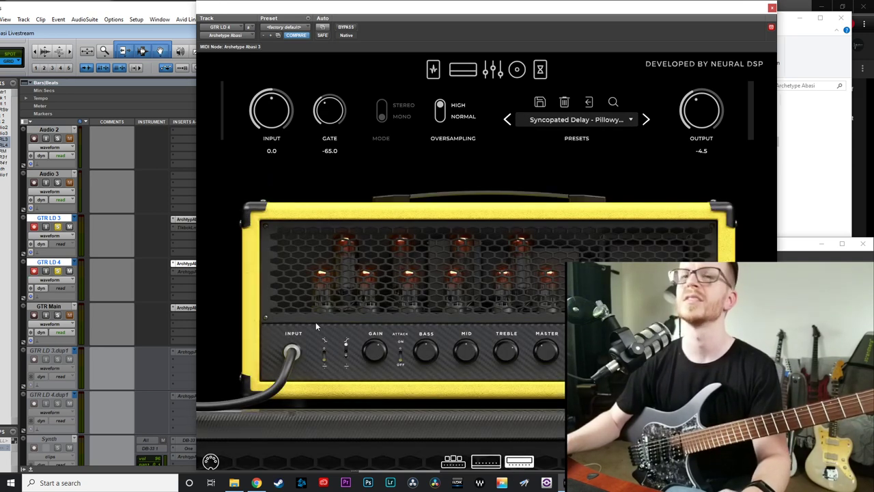
# - Lower the output level of the GTR LD 4 plugin to -12.5
pyautogui.scroll(-5, 703, 112)
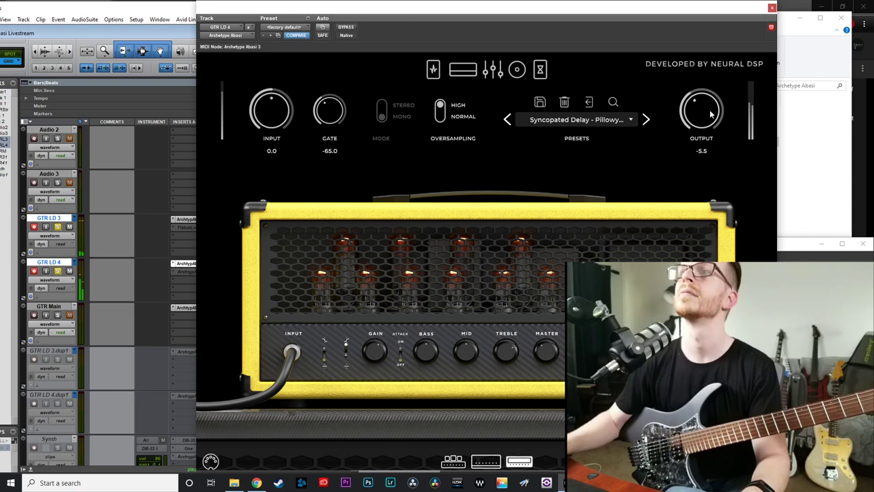
pyautogui.scroll(-2, 709, 122)
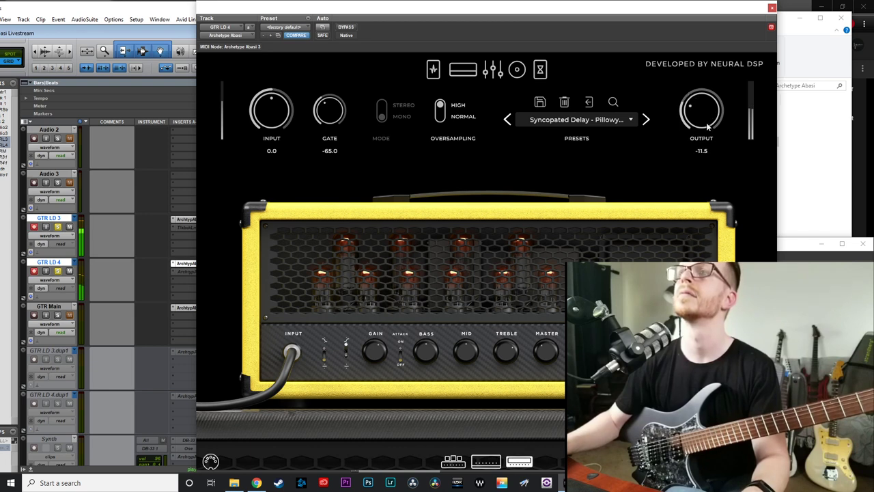
pyautogui.scroll(-1, 708, 126)
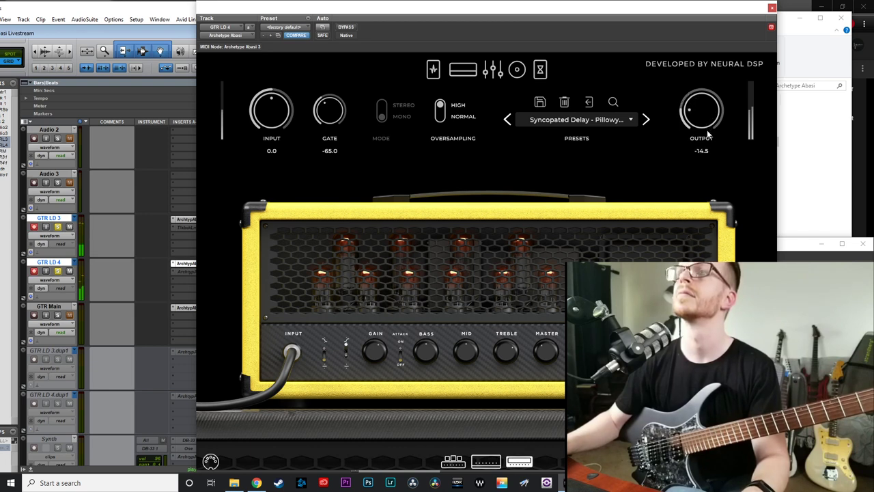
pyautogui.moveTo(709, 134); pyautogui.dragTo(707, 129)
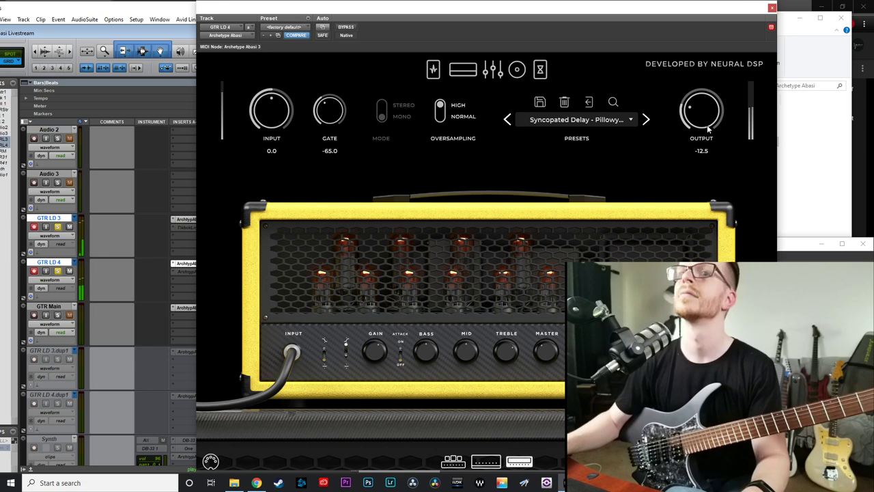
# - Set the Chronos D delay time to 1/4 in the GTR LD 3 plugin
pyautogui.click(185, 219)
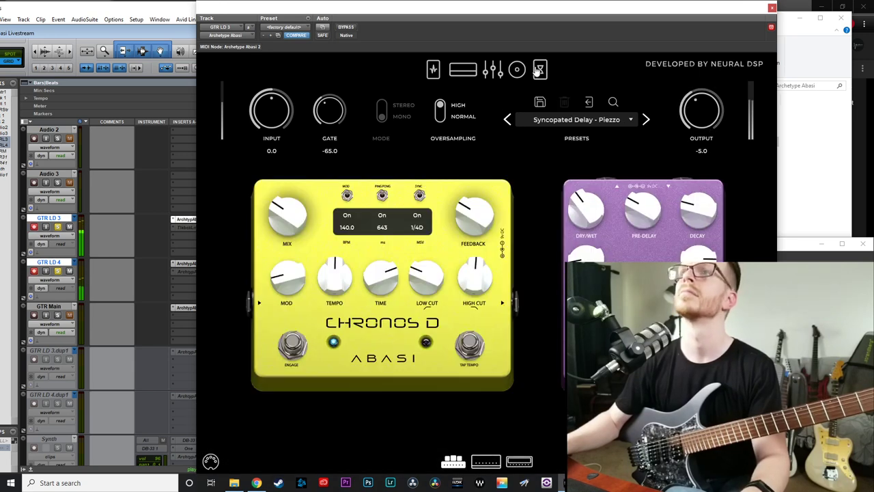
pyautogui.moveTo(381, 275); pyautogui.dragTo(378, 287)
# - Raise the Chronos D feedback slightly in the GTR LD 4 plugin and set its output to -11.5
pyautogui.click(185, 263)
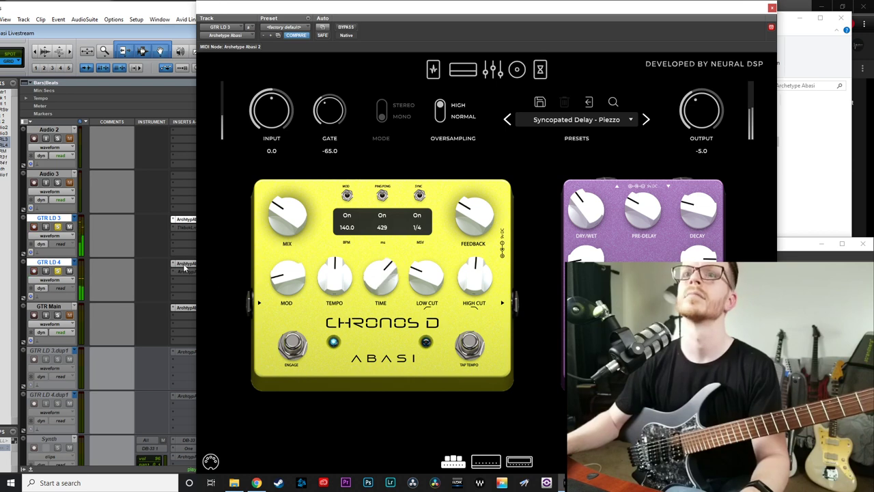
pyautogui.click(540, 70)
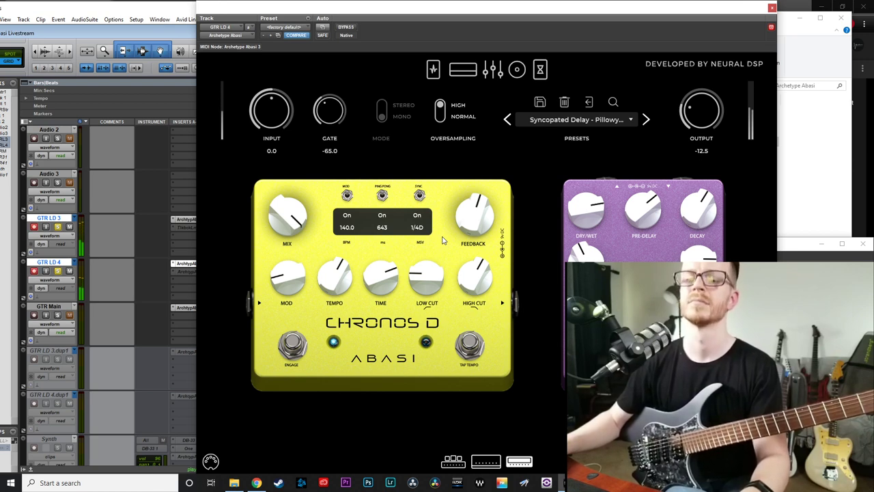
pyautogui.moveTo(477, 227)
pyautogui.mouseDown()
pyautogui.moveTo(472, 214)
pyautogui.moveTo(476, 222)
pyautogui.mouseUp()
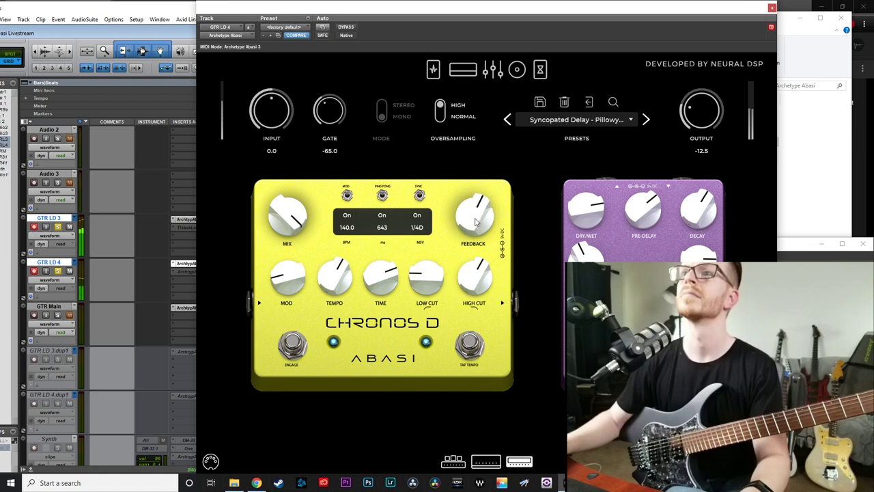
pyautogui.moveTo(704, 111); pyautogui.dragTo(703, 110)
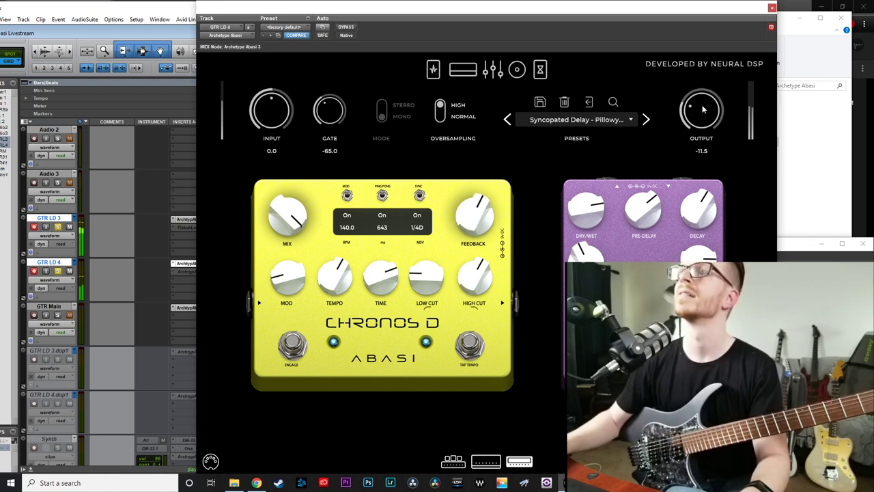
# - Show the amp in the GTR LD 3 plugin and lower its output to -8.0
pyautogui.click(192, 219)
pyautogui.click(463, 69)
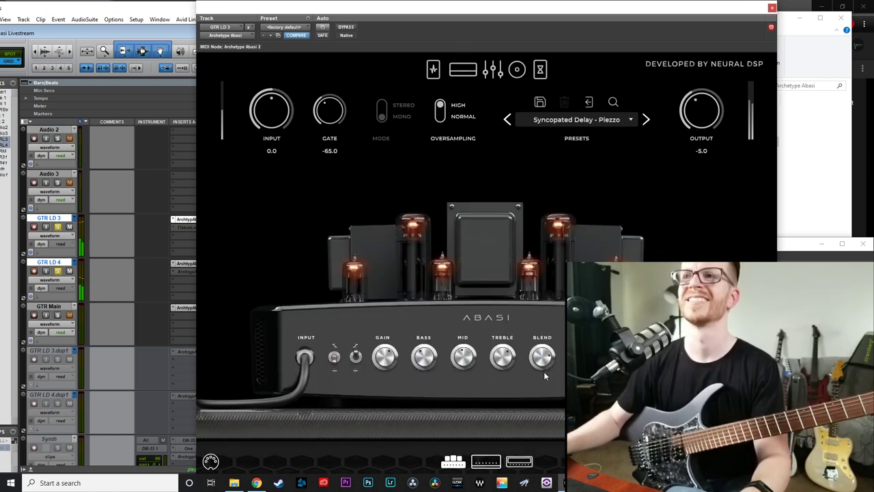
pyautogui.moveTo(698, 113); pyautogui.dragTo(698, 118)
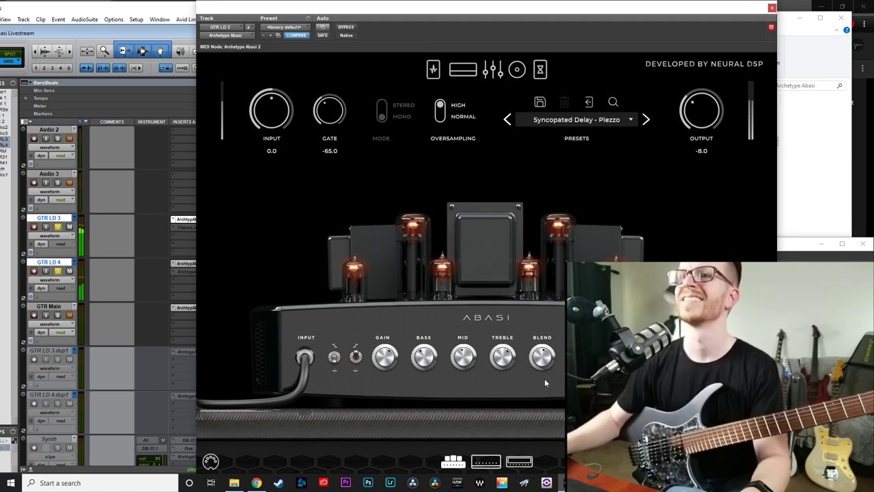
# - Activate the second Archetype Abasi insert on GTR LD 4 and turn down its Logos pedal's tone
pyautogui.rightClick(188, 272)
pyautogui.click(206, 282)
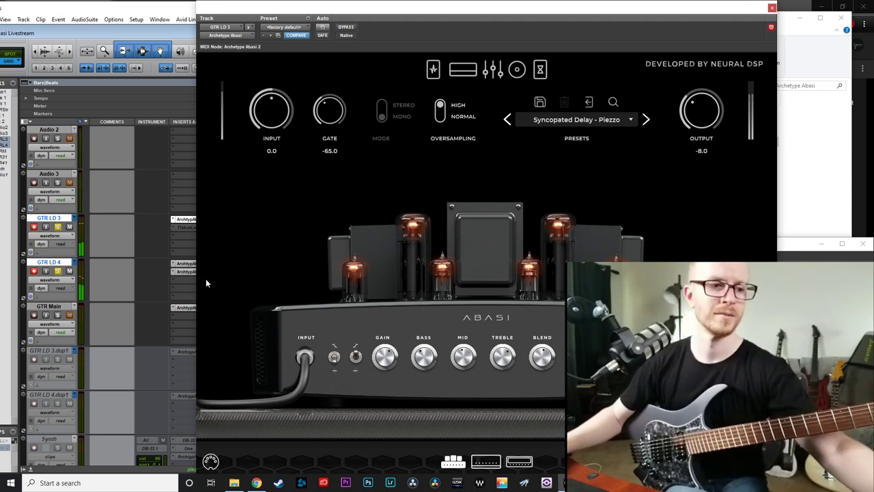
pyautogui.click(190, 271)
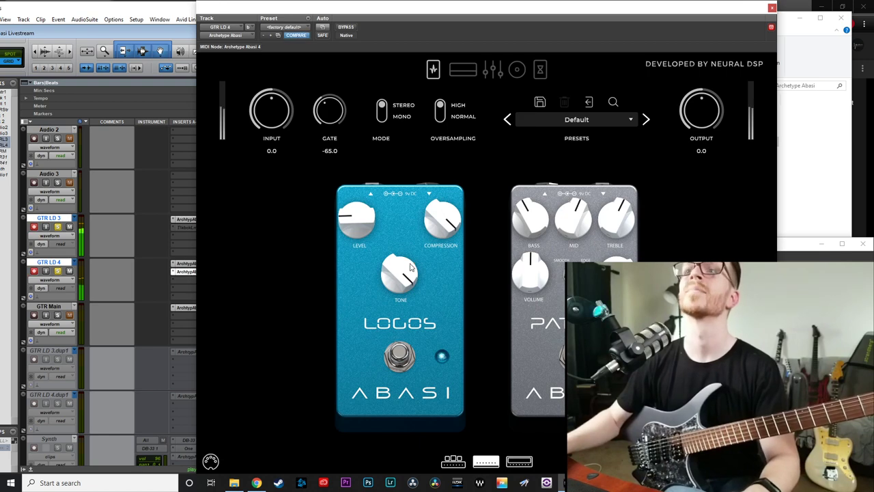
pyautogui.moveTo(402, 277); pyautogui.dragTo(373, 299)
# - Make the Archetype Abasi insert on the GTR Main track inactive
pyautogui.rightClick(186, 311)
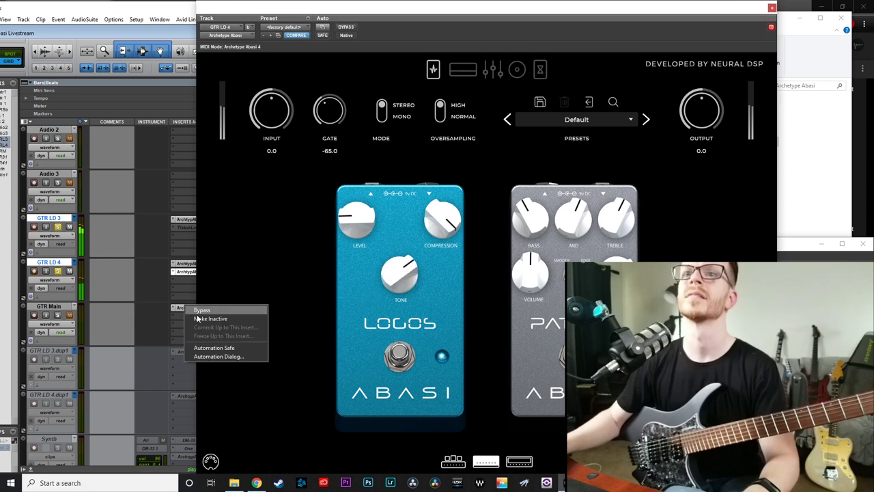
pyautogui.click(197, 317)
# - Review the GTR LD 4 delay insert and raise the Logos tone in the track's second Archetype Abasi insert
pyautogui.moveTo(403, 270); pyautogui.dragTo(340, 259)
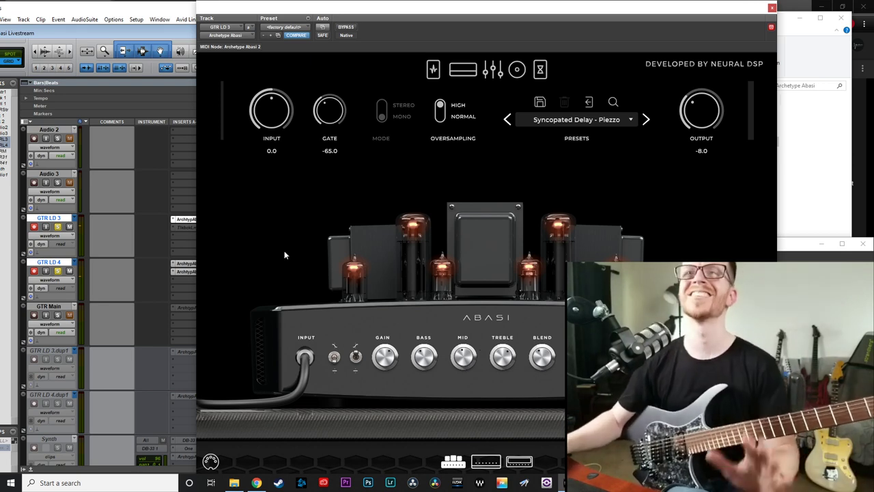
pyautogui.click(187, 264)
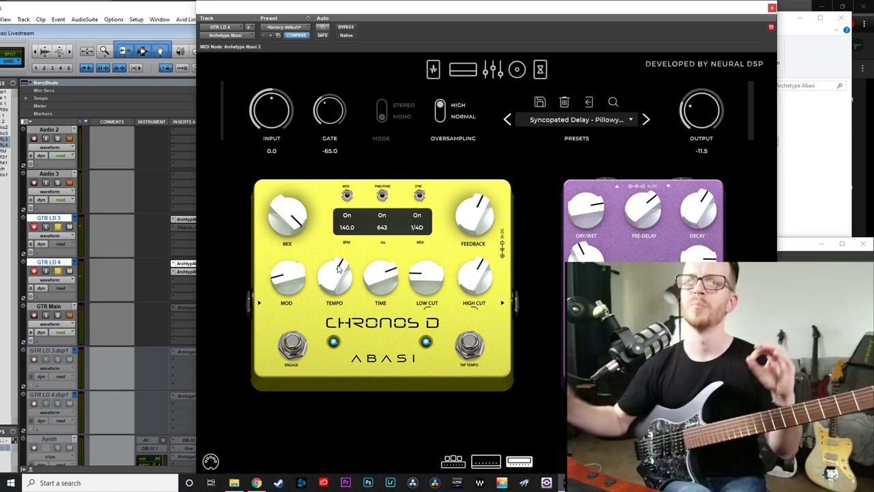
pyautogui.click(193, 271)
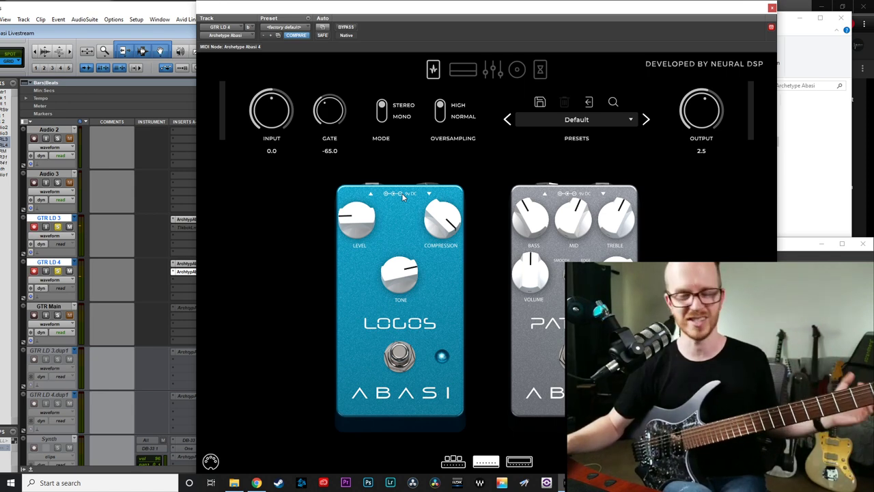
pyautogui.moveTo(410, 263); pyautogui.dragTo(389, 267)
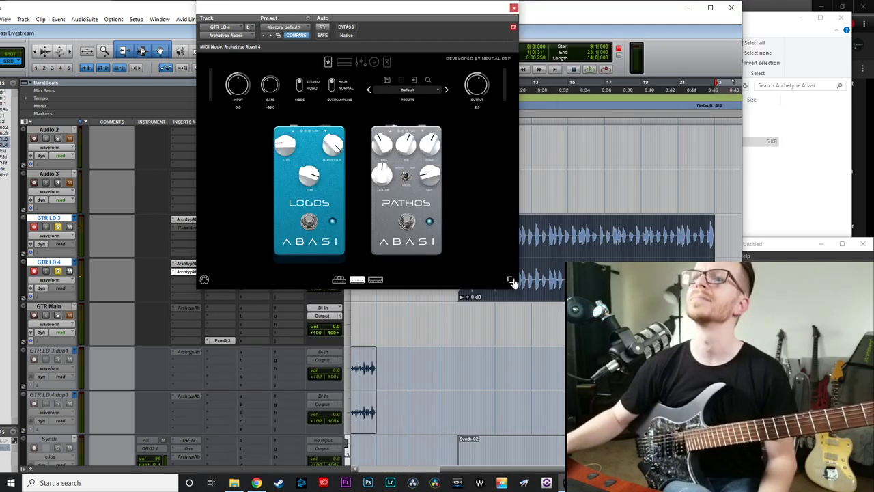
# - Enlarge and reposition the window of GTR LD 4's second insert, and close it
pyautogui.click(511, 280)
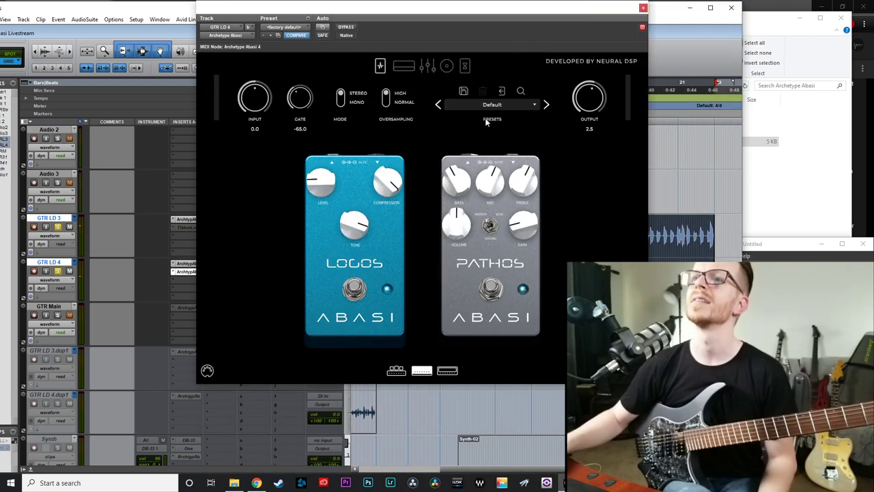
pyautogui.moveTo(507, 12); pyautogui.dragTo(466, 27)
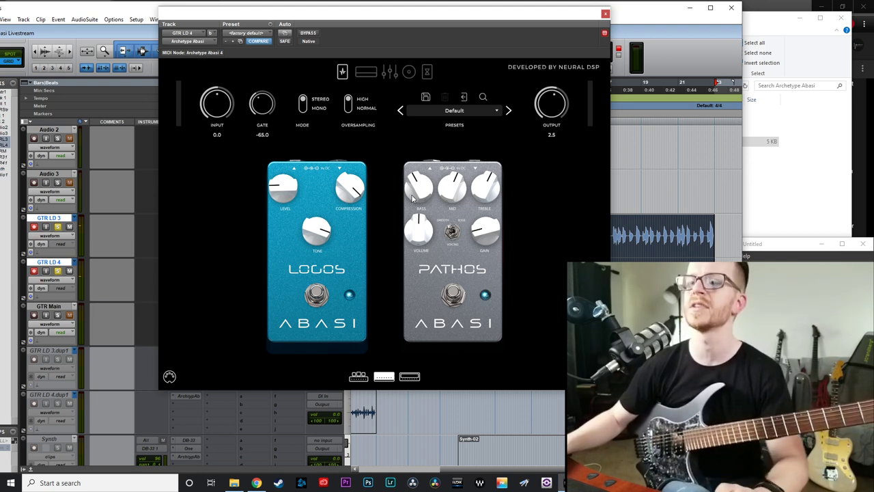
pyautogui.click(606, 13)
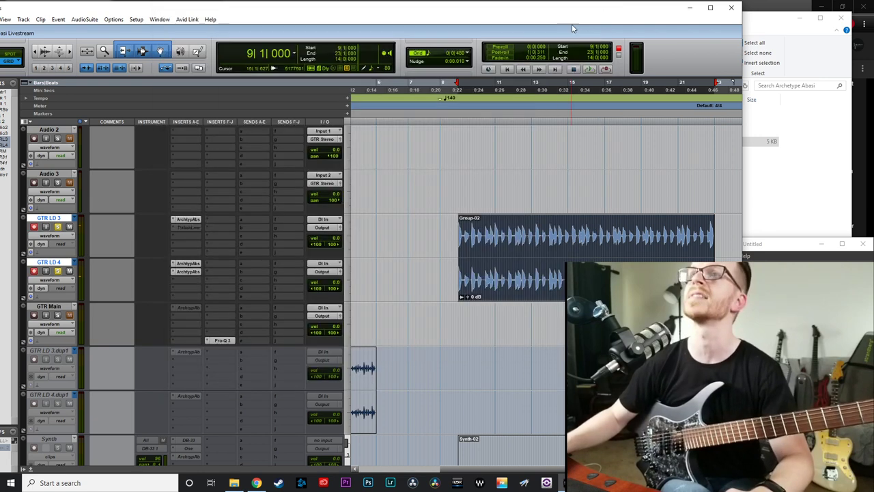
# - Open the first Archetype Abasi insert on GTR LD 4, shrink its window, and move it clear of the insert slots
pyautogui.click(187, 264)
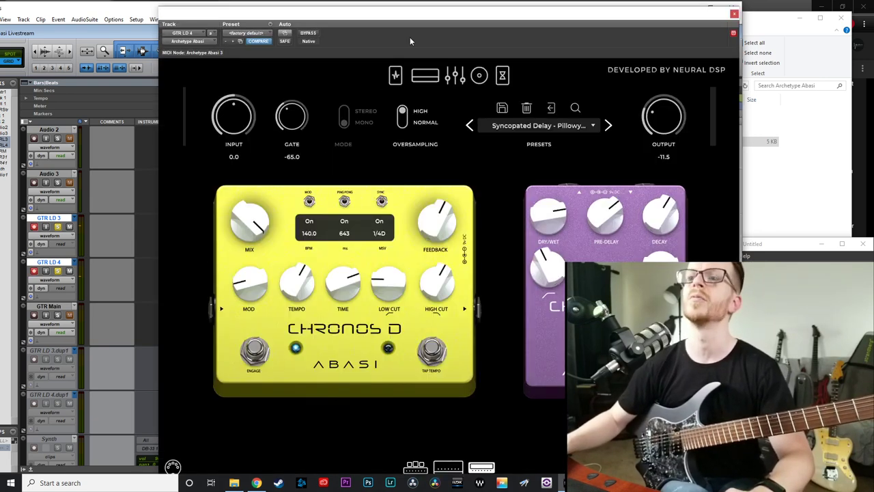
pyautogui.moveTo(467, 14); pyautogui.dragTo(388, 8)
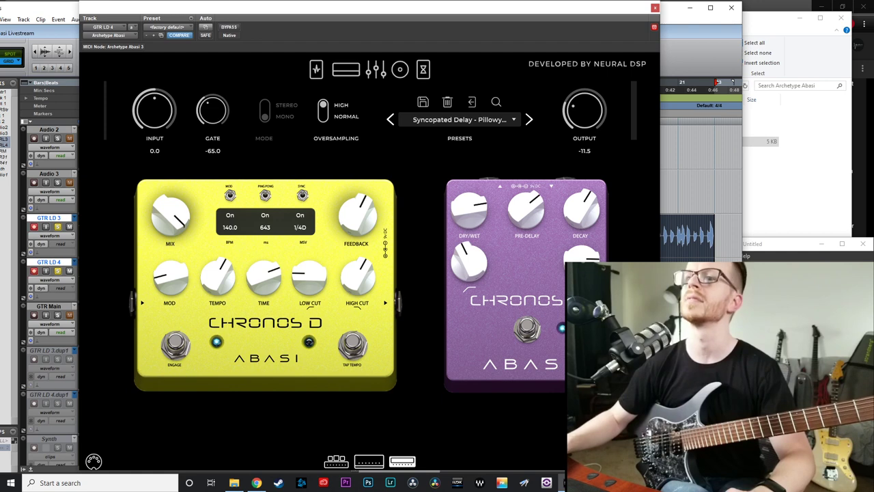
pyautogui.moveTo(645, 461); pyautogui.dragTo(396, 288)
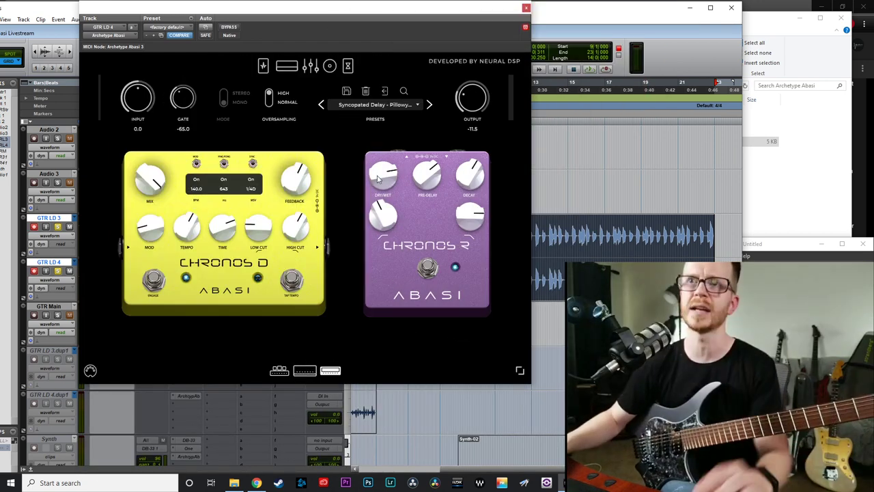
pyautogui.moveTo(313, 9); pyautogui.dragTo(446, 20)
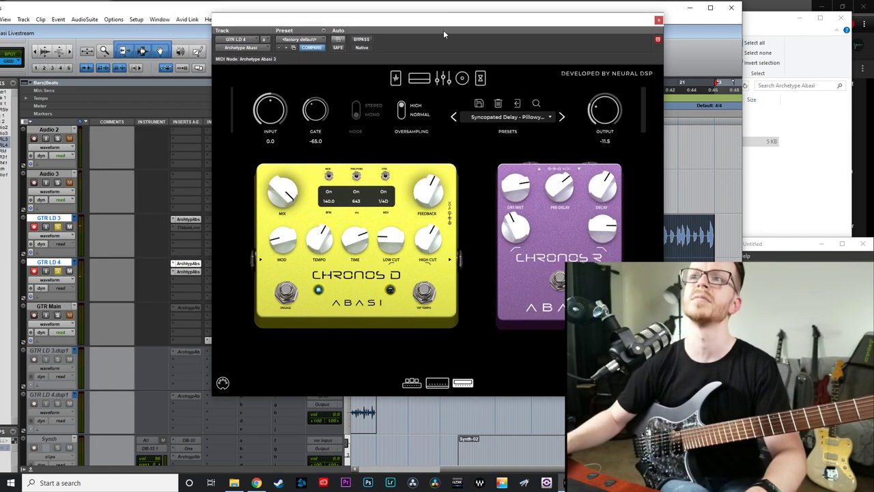
# - Play the guitar loop and compare the second and third amps in GTR LD 4's first Archetype Abasi insert
pyautogui.press('space')
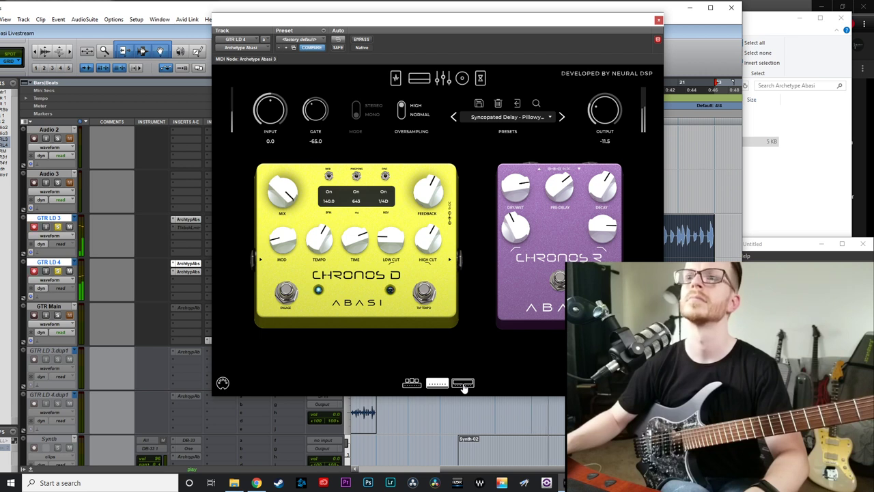
pyautogui.click(463, 384)
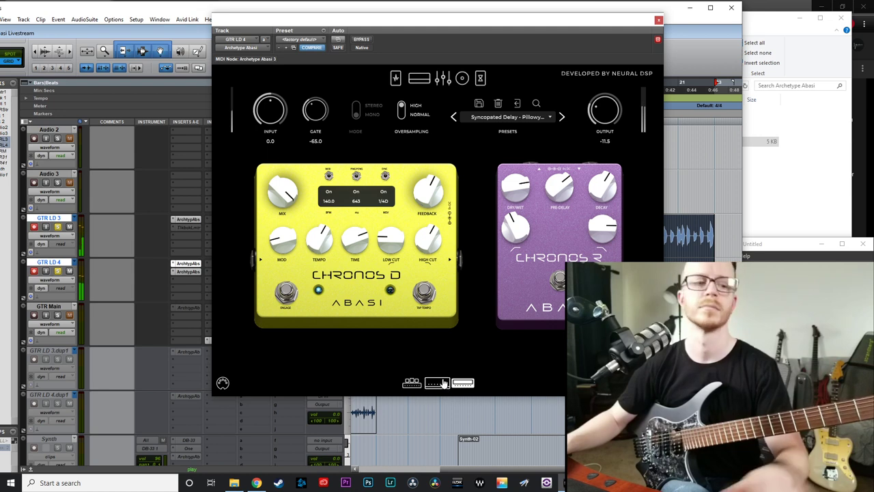
pyautogui.click(442, 385)
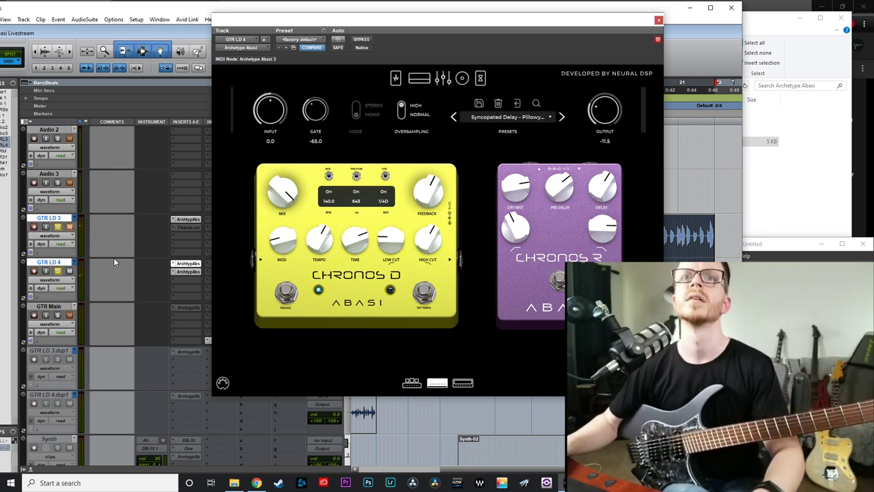
pyautogui.click(464, 384)
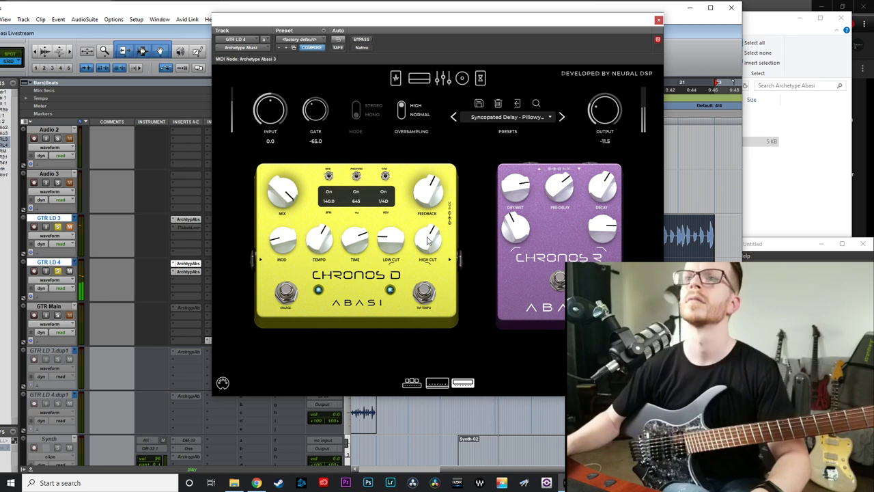
# - Try the Chronos D mix and Chronos R dry/wet controls, and check the insert's pedals and amp
pyautogui.moveTo(279, 191)
pyautogui.mouseDown()
pyautogui.moveTo(290, 312)
pyautogui.moveTo(278, 188)
pyautogui.mouseUp()
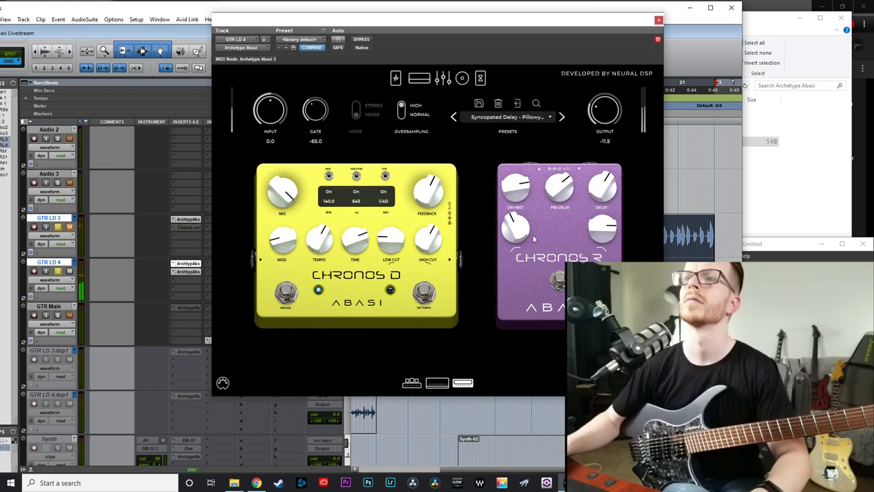
pyautogui.moveTo(513, 189)
pyautogui.mouseDown()
pyautogui.moveTo(520, 275)
pyautogui.moveTo(504, 186)
pyautogui.mouseUp()
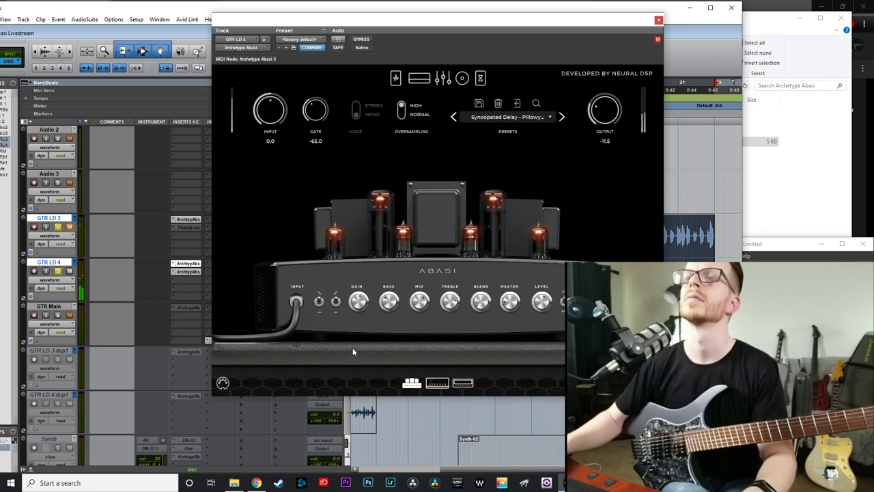
pyautogui.click(395, 77)
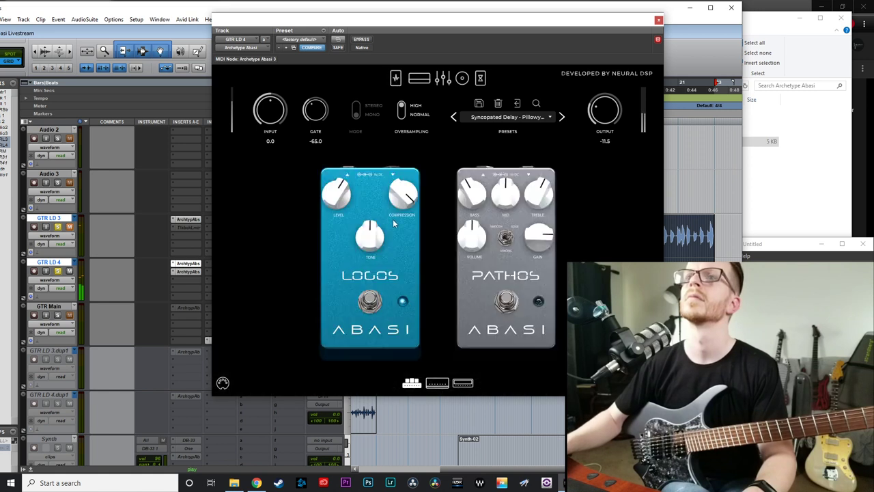
pyautogui.click(420, 79)
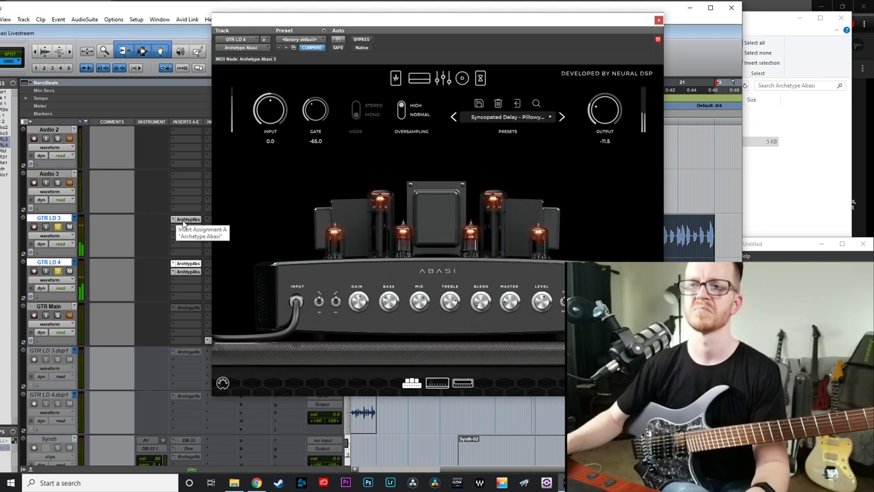
# - Open the second Archetype Abasi insert on GTR LD 4, return the Logos tone to its middle position, and close the insert window
pyautogui.click(188, 271)
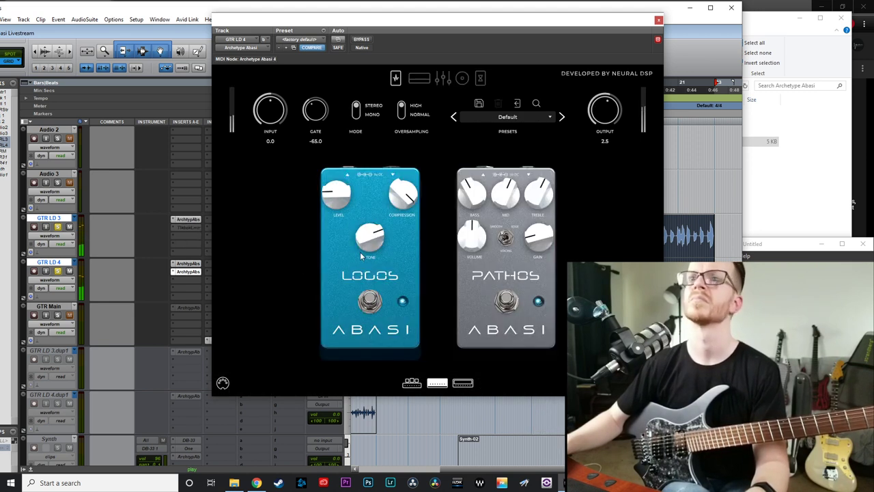
pyautogui.moveTo(364, 273)
pyautogui.mouseDown()
pyautogui.moveTo(365, 340)
pyautogui.moveTo(356, 227)
pyautogui.moveTo(365, 286)
pyautogui.mouseUp()
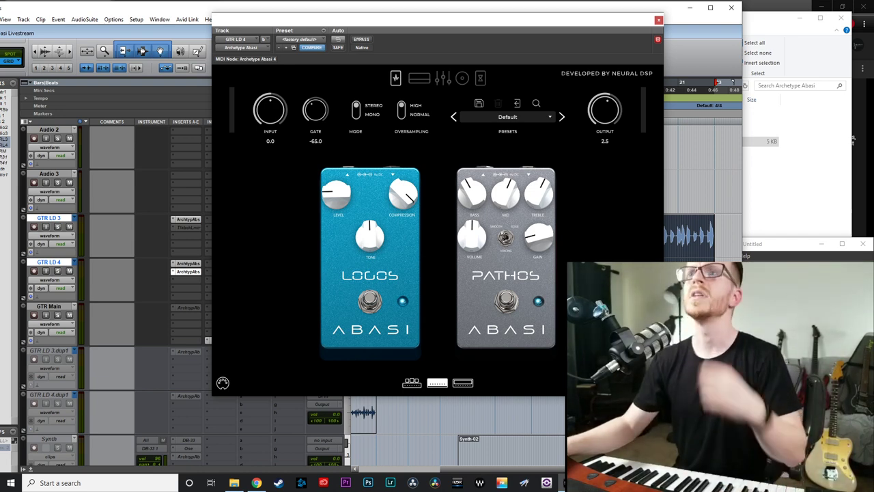
pyautogui.click(659, 19)
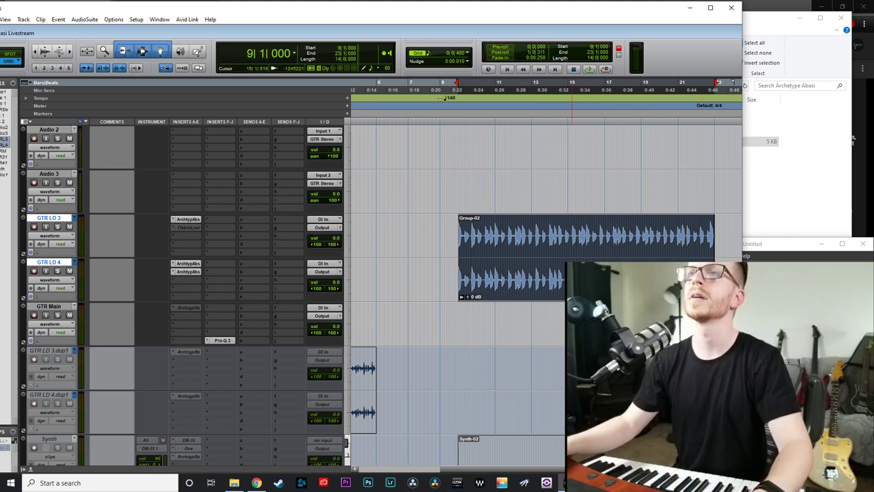
# - Make the GTR LD 3 and GTR LD 4 tracks inactive
pyautogui.rightClick(573, 273)
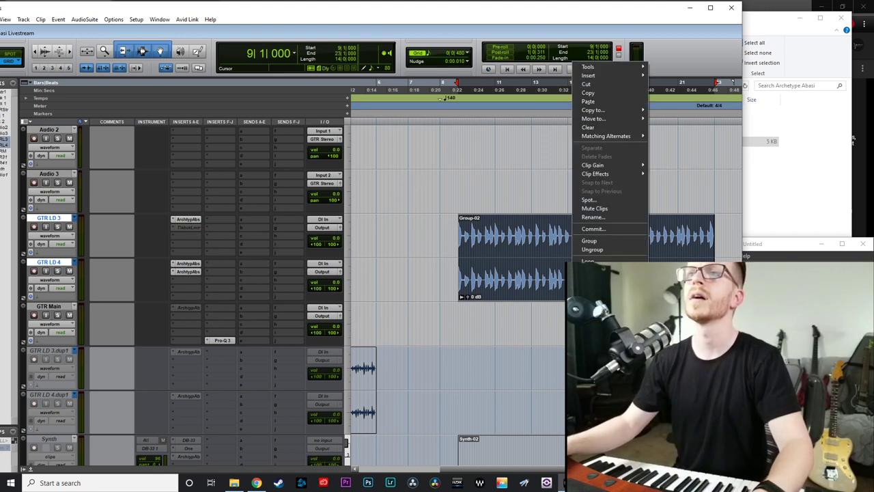
pyautogui.rightClick(67, 217)
pyautogui.press('Escape')
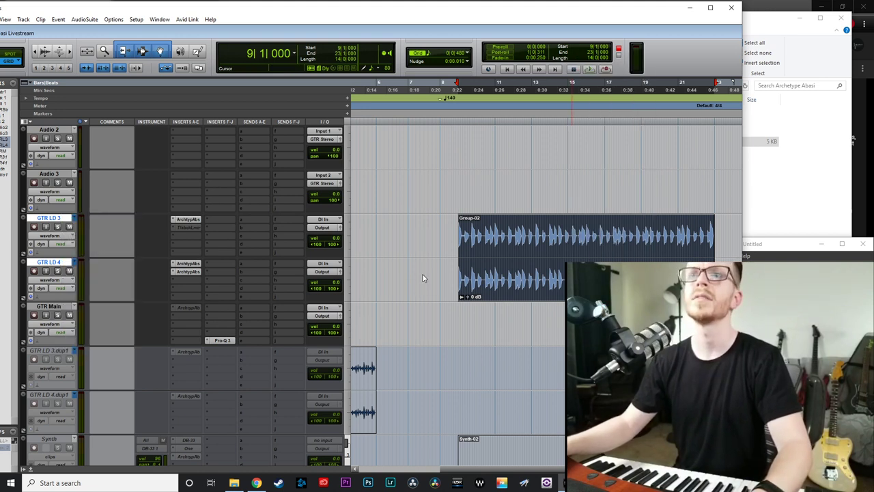
pyautogui.keyDown('ctrl'); pyautogui.keyDown('super'); pyautogui.click(49, 218); pyautogui.keyUp('super'); pyautogui.keyUp('ctrl')
pyautogui.scroll(-1, 336, 294)
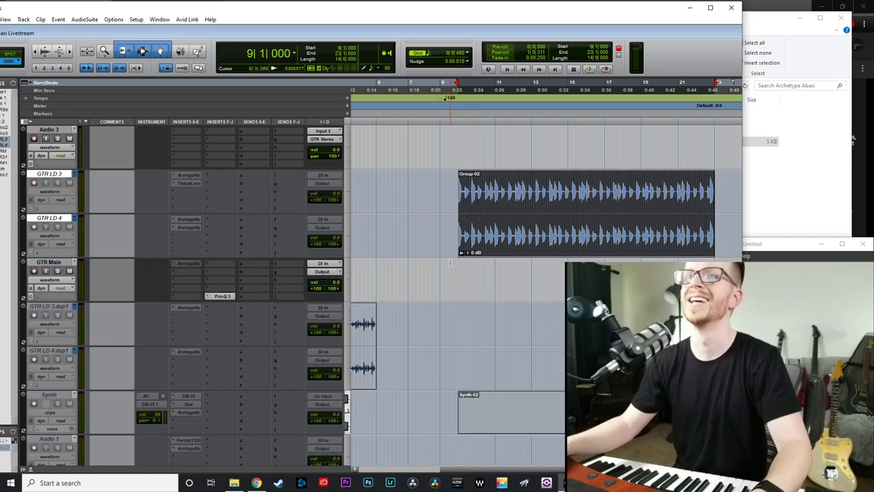
# - Find the MIDI 1 track among the session's tracks and disarm it for recording
pyautogui.hotkey('ctrl', '[')
pyautogui.click(55, 264)
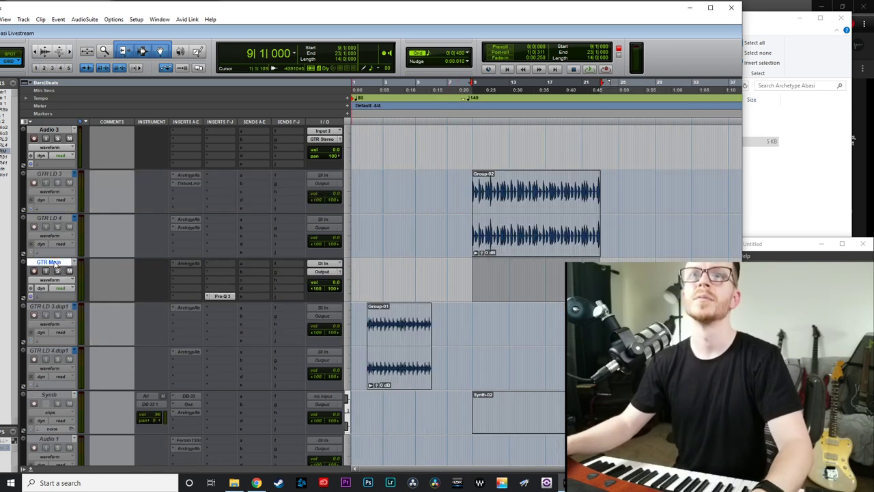
pyautogui.scroll(4, 455, 244)
pyautogui.scroll(3, 459, 246)
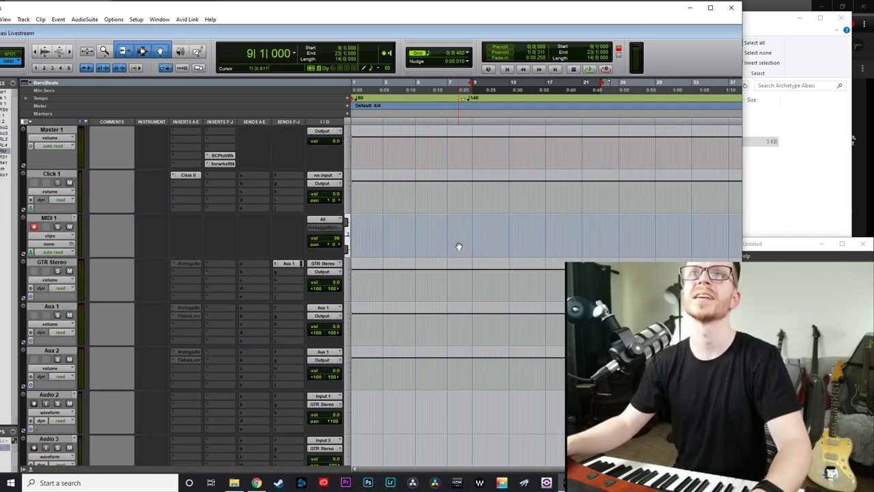
pyautogui.scroll(-5, 456, 260)
pyautogui.scroll(5, 452, 271)
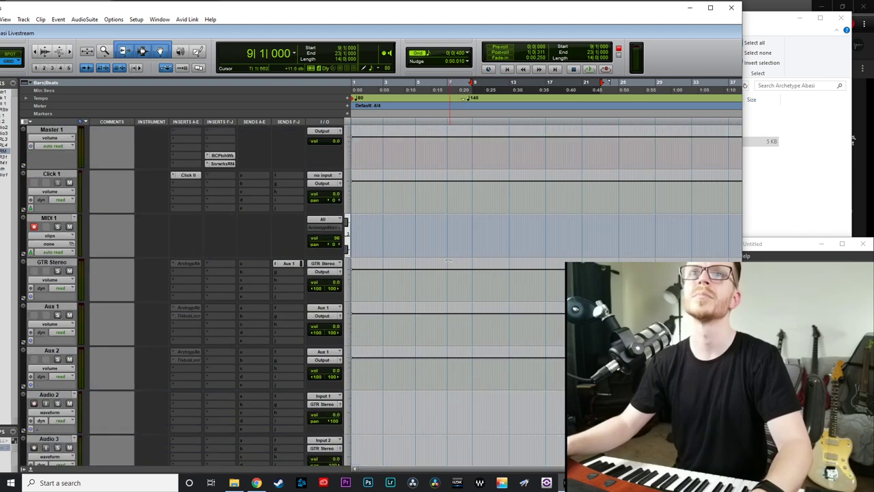
pyautogui.click(50, 219)
# - Make the inactive Synth track active
pyautogui.scroll(-10, 478, 307)
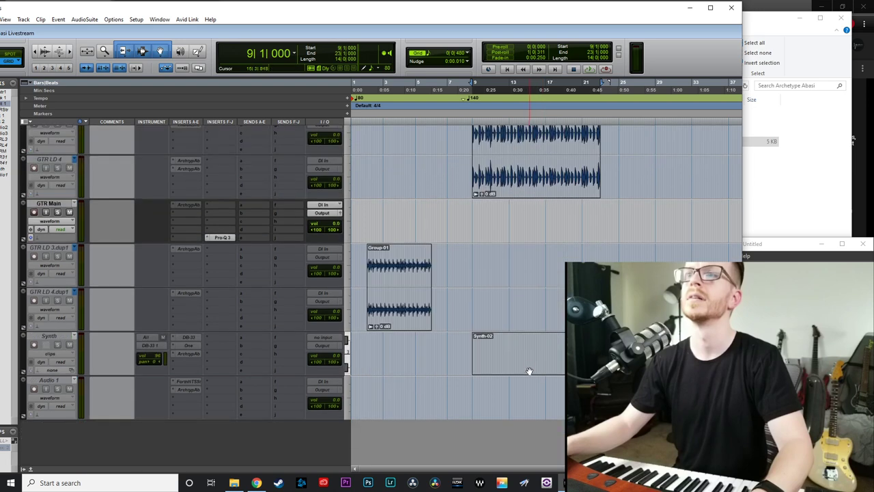
pyautogui.hotkey('ctrl', ']')
pyautogui.rightClick(58, 335)
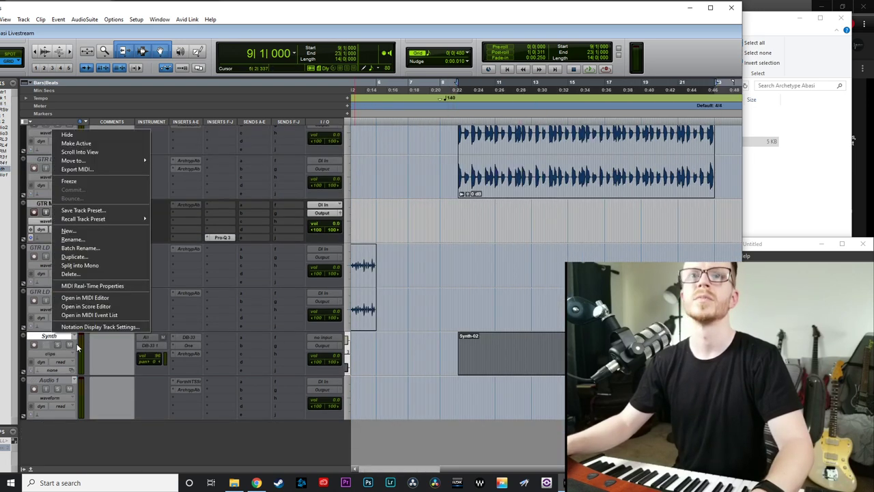
pyautogui.click(89, 152)
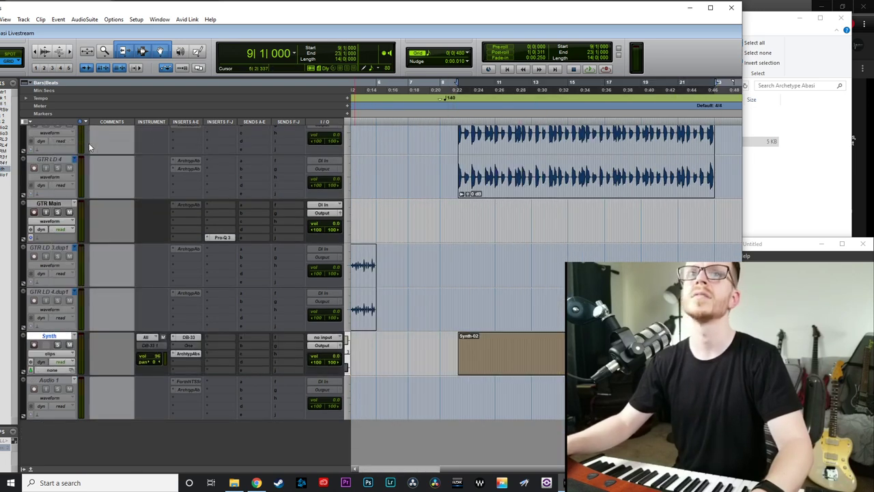
# - Open the Synth track's DB-33 and Archetype Abasi inserts and arrange their windows side by side
pyautogui.click(188, 337)
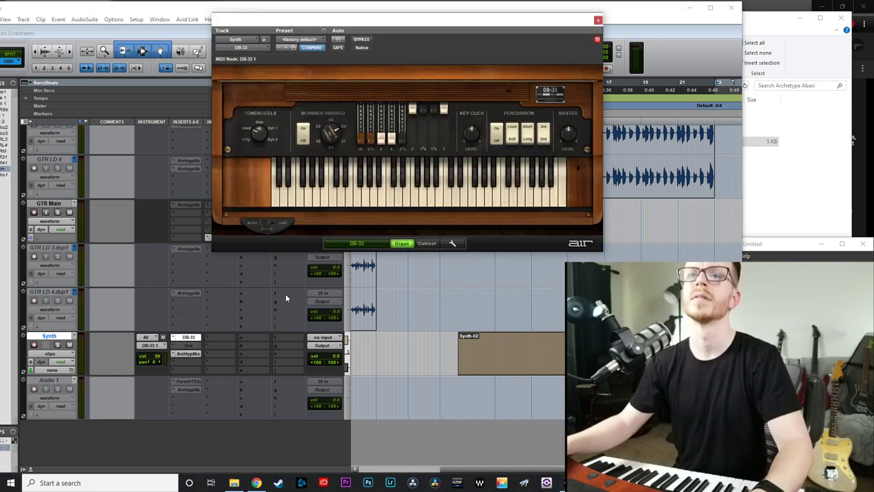
pyautogui.moveTo(465, 25); pyautogui.dragTo(267, 19)
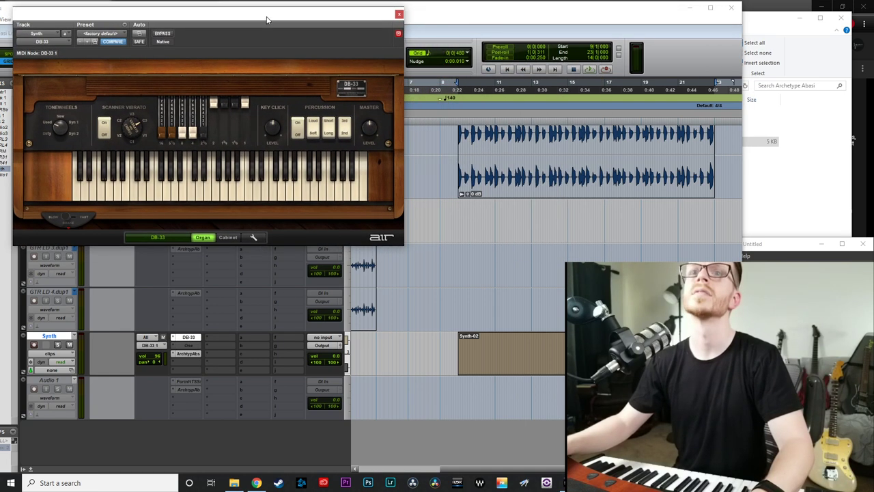
pyautogui.click(188, 354)
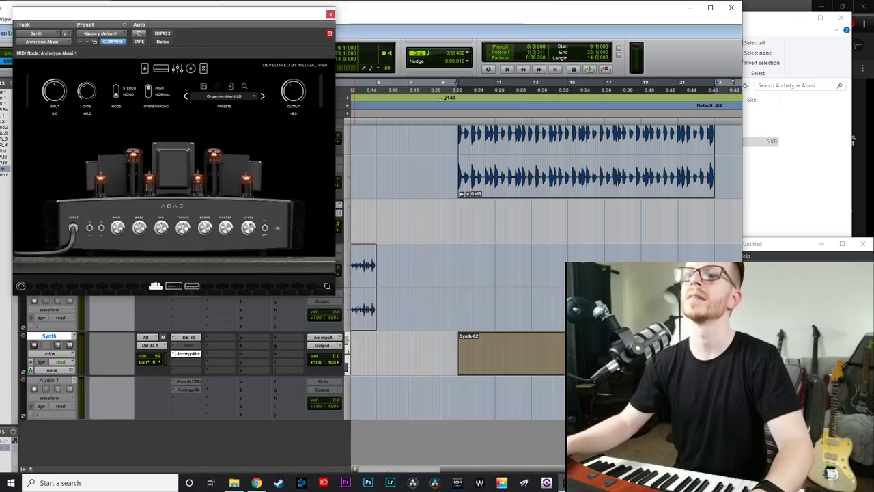
pyautogui.moveTo(222, 15); pyautogui.dragTo(617, 17)
pyautogui.click(193, 338)
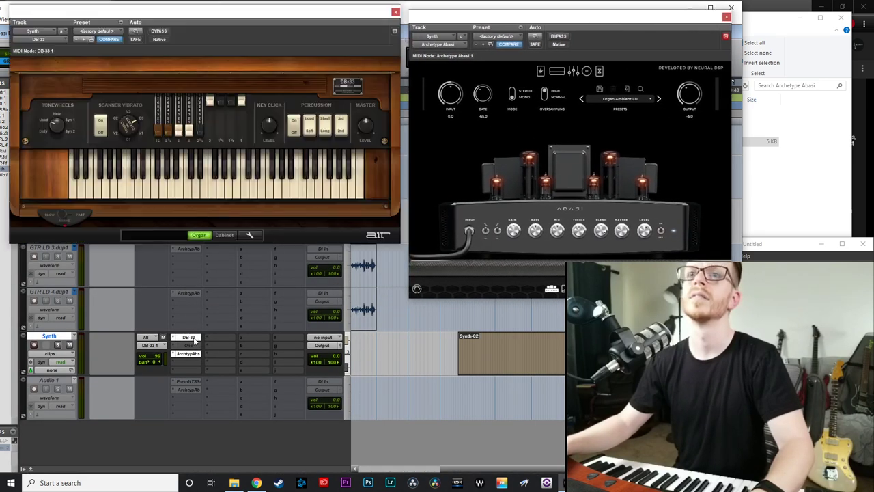
pyautogui.moveTo(245, 23); pyautogui.dragTo(245, 24)
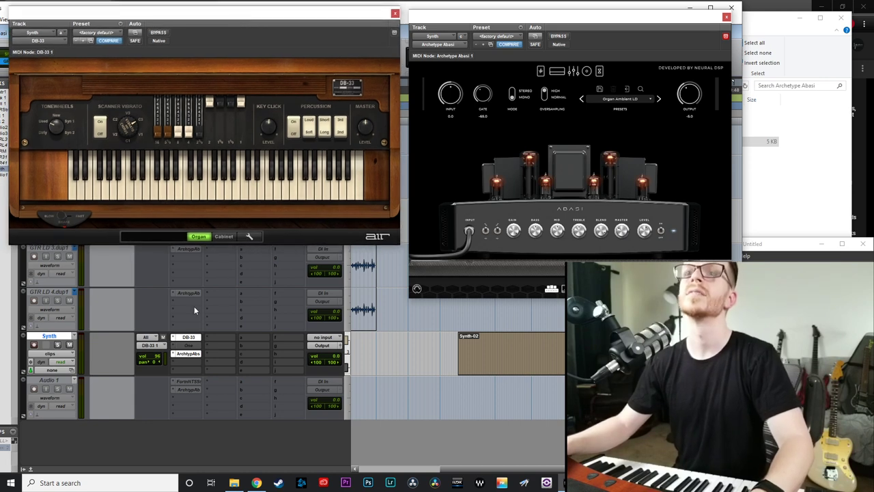
# - Bypass the Archetype Abasi insert on the Synth track to compare the dry organ sound, and re-enable the insert
pyautogui.rightClick(194, 354)
pyautogui.click(204, 360)
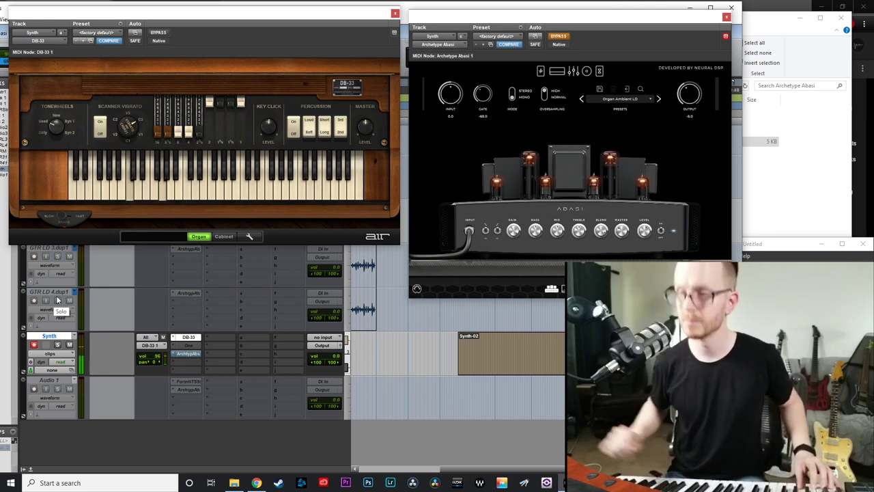
pyautogui.rightClick(189, 355)
pyautogui.click(203, 356)
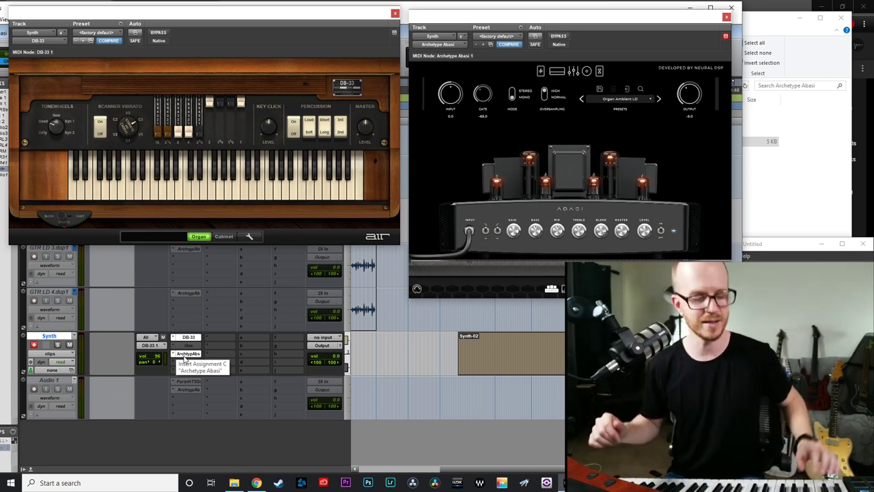
# - Review the pedals, amp, EQ, cabinet, and delay and reverb sections of the Organ Ambient LD preset on the Synth track
pyautogui.moveTo(551, 11)
pyautogui.mouseDown()
pyautogui.moveTo(530, 158)
pyautogui.moveTo(552, 23)
pyautogui.mouseUp()
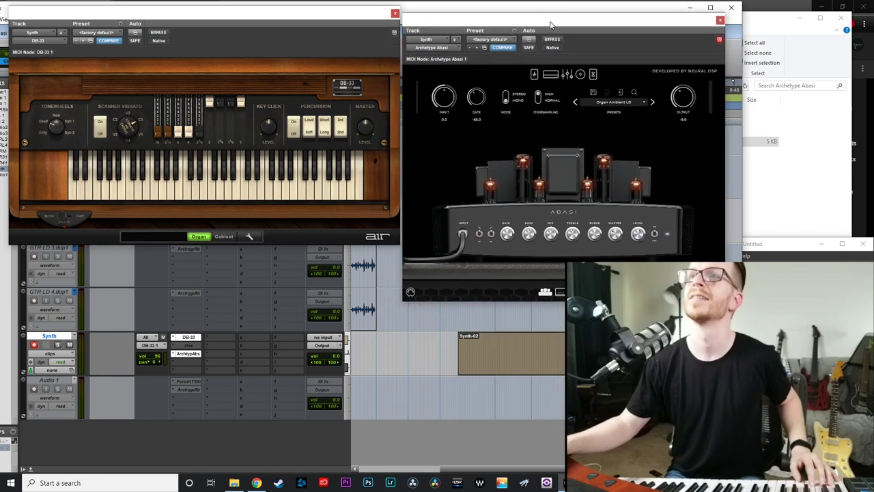
pyautogui.click(536, 76)
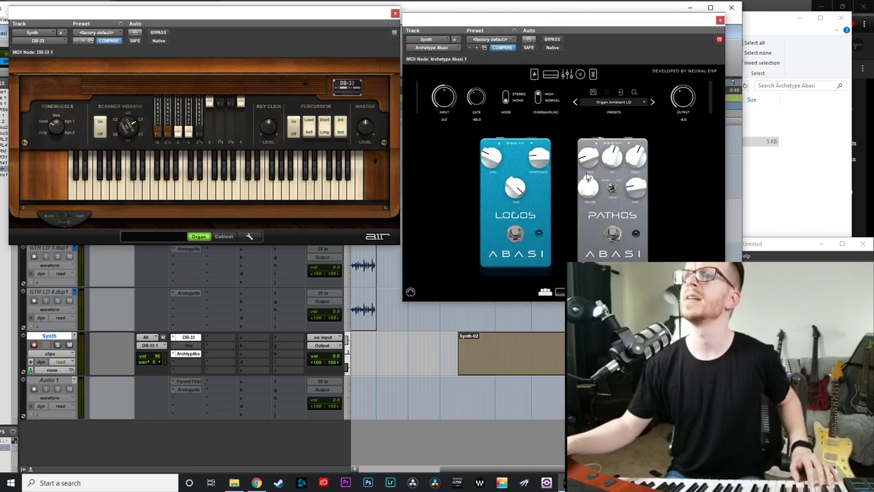
pyautogui.click(551, 76)
pyautogui.click(567, 77)
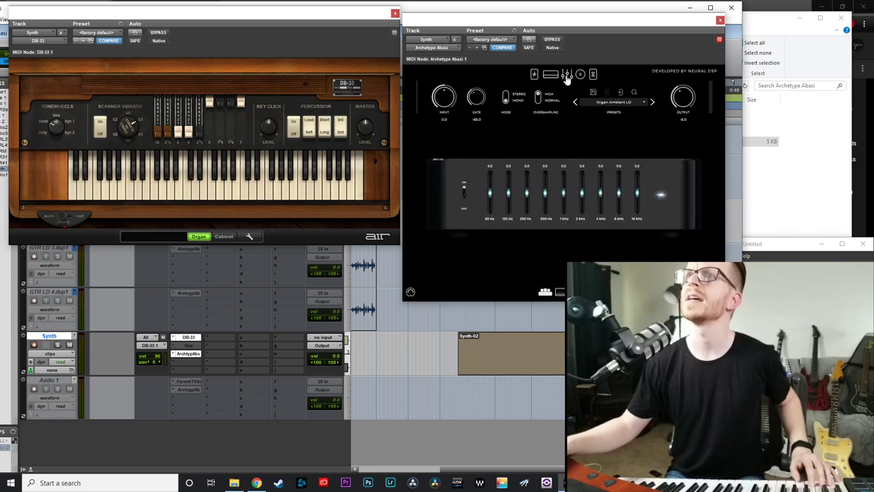
pyautogui.click(580, 74)
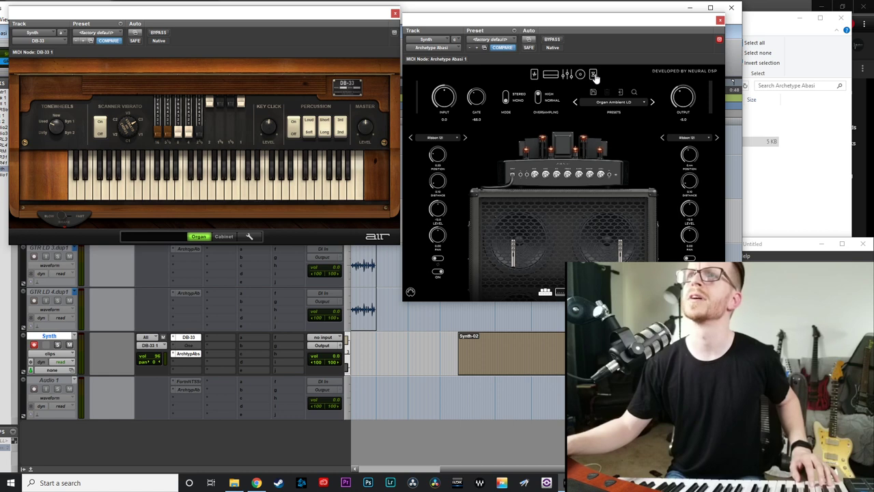
pyautogui.click(594, 75)
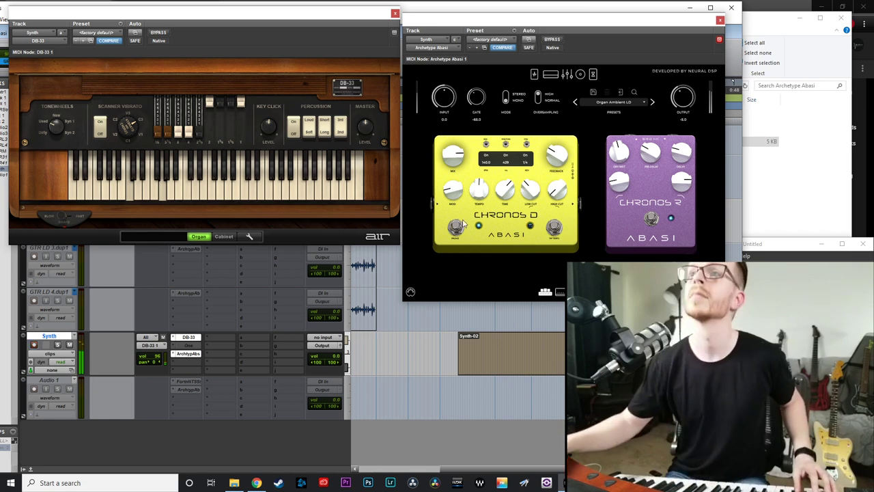
# - Lower the input gain of the Synth track's Archetype Abasi insert to -24.0 and raise it partway back
pyautogui.moveTo(451, 100); pyautogui.dragTo(448, 104)
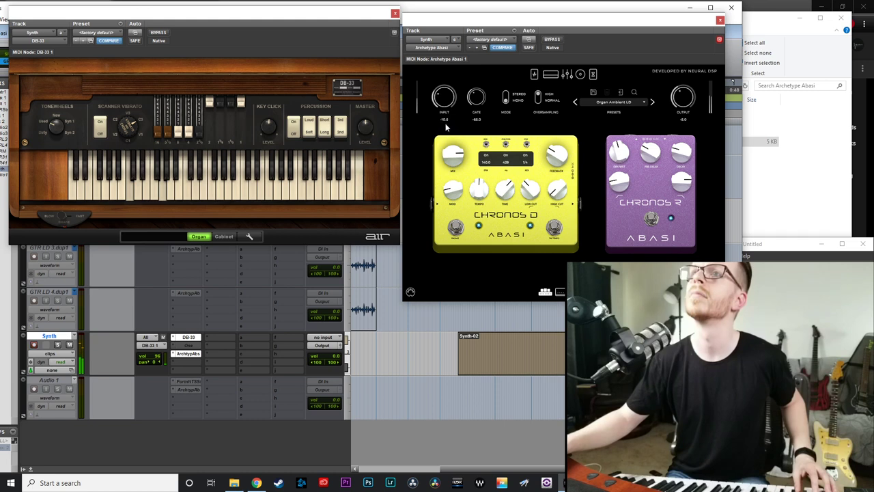
pyautogui.moveTo(445, 127); pyautogui.dragTo(482, 153)
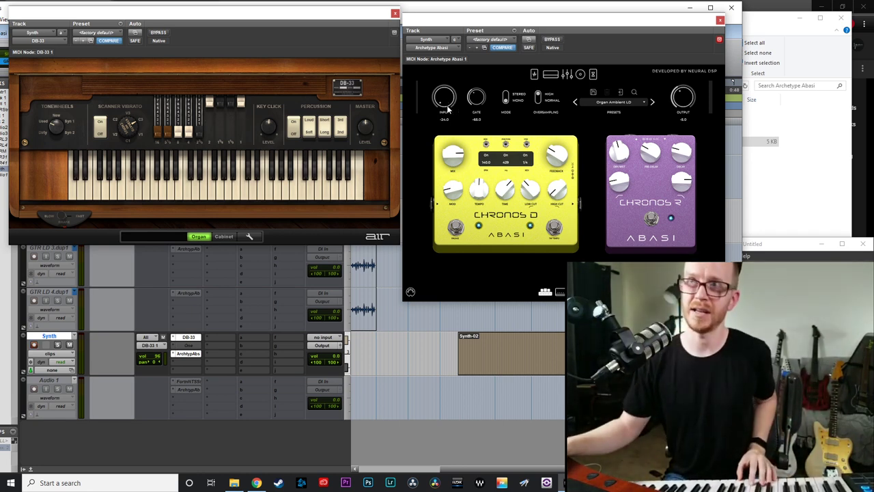
pyautogui.moveTo(448, 110); pyautogui.dragTo(442, 49)
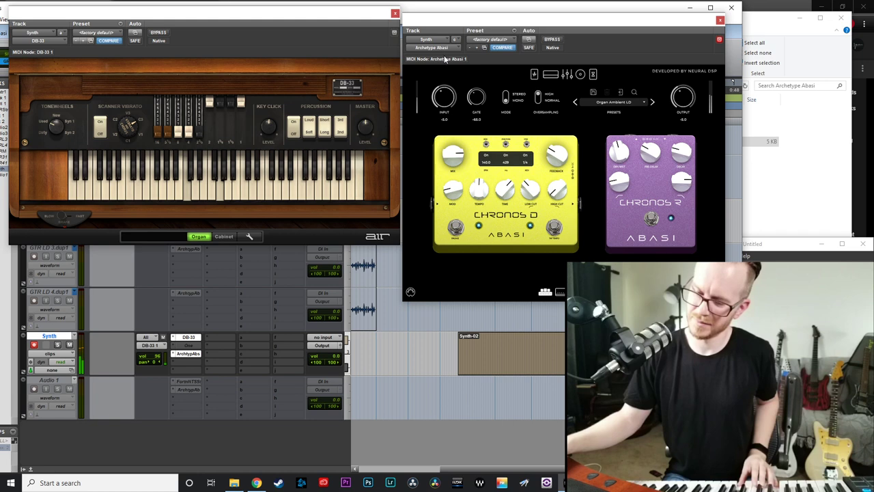
# - Sweep the input gain of the Synth track's Archetype Abasi insert up to 0.0, and lower it to -24.0
pyautogui.moveTo(445, 42); pyautogui.dragTo(443, 83)
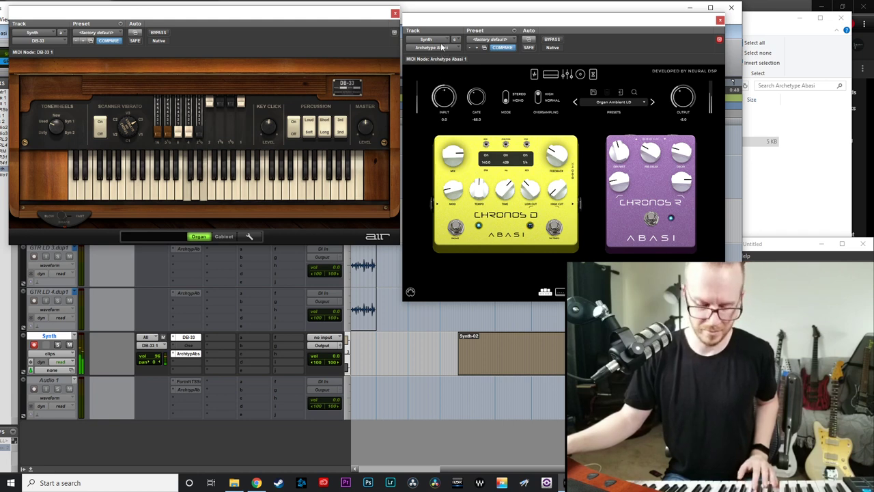
pyautogui.moveTo(442, 46); pyautogui.dragTo(446, 108)
pyautogui.moveTo(444, 146); pyautogui.dragTo(440, 68)
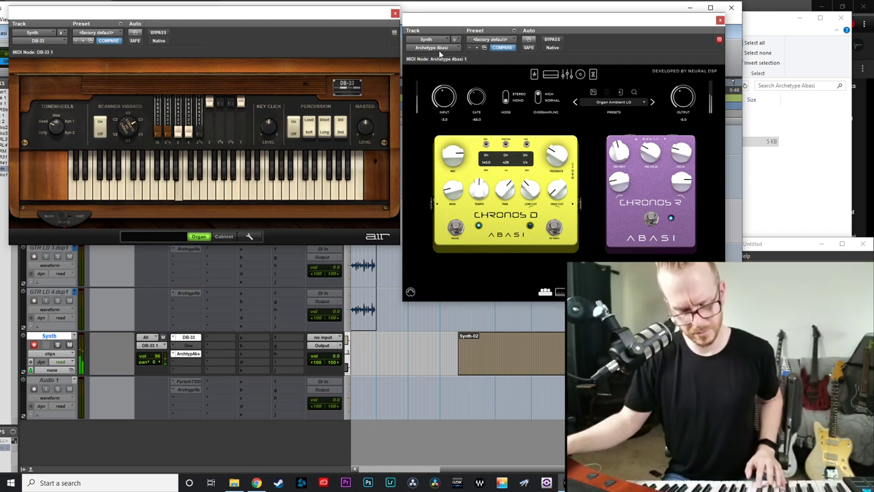
pyautogui.moveTo(437, 38); pyautogui.dragTo(441, 117)
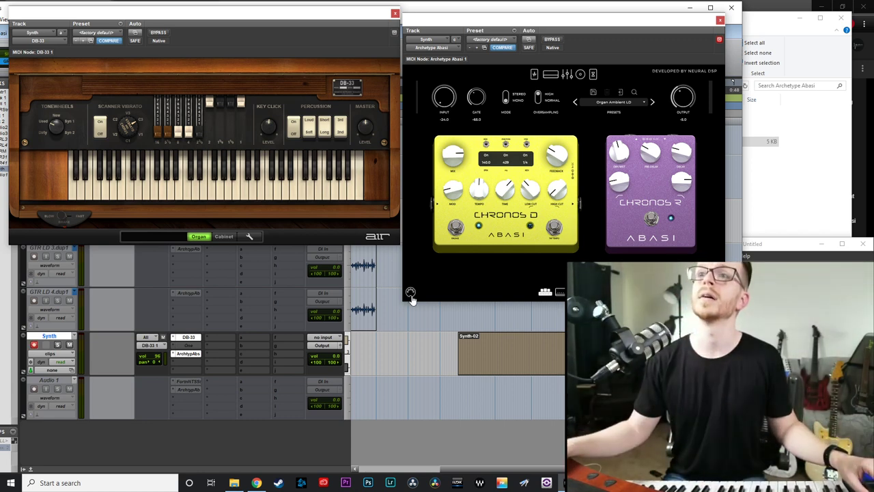
# - Try to assign Archetype Abasi's Input Gain to a hardware controller with MIDI Learn, and disable the learn mode
pyautogui.moveTo(202, 3); pyautogui.dragTo(183, 0)
pyautogui.rightClick(448, 98)
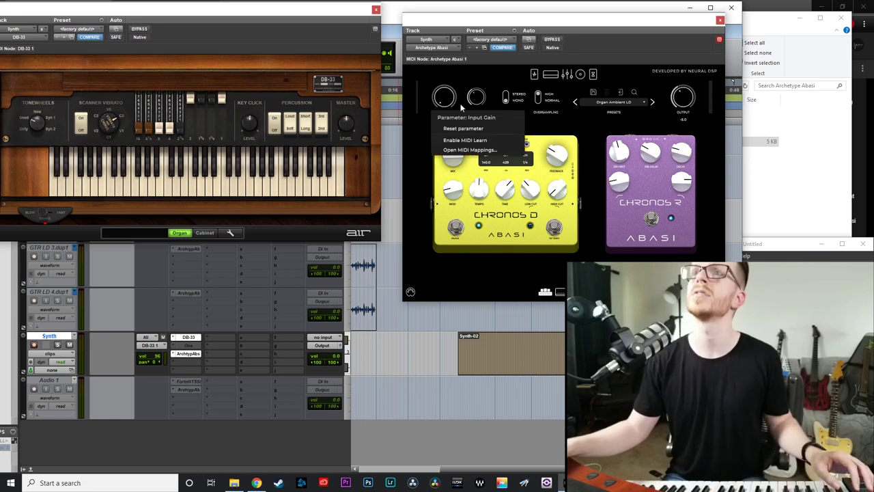
pyautogui.click(465, 139)
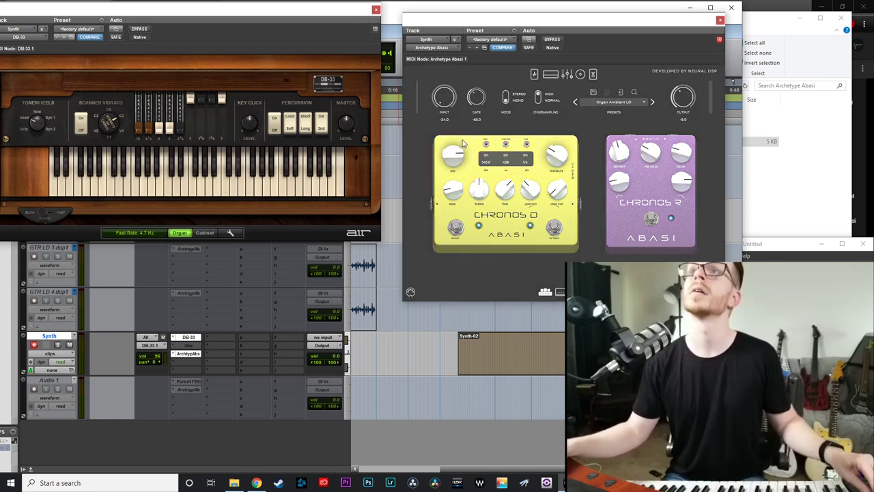
pyautogui.rightClick(446, 100)
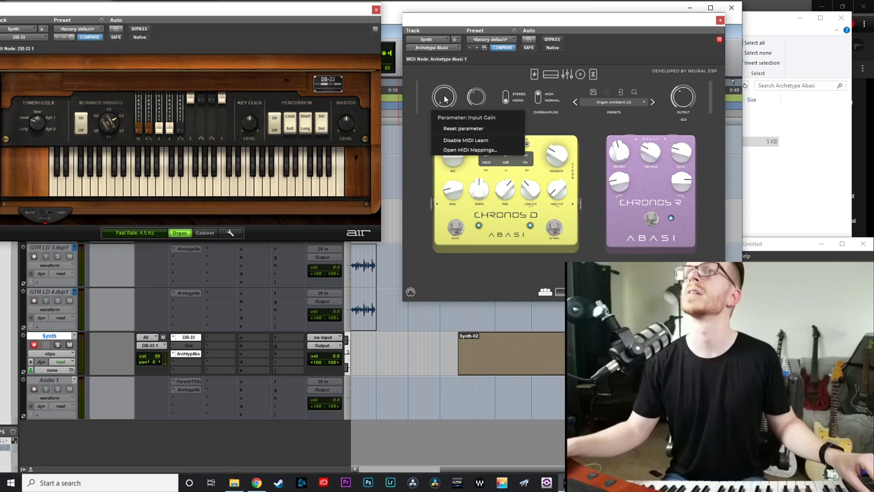
pyautogui.click(452, 136)
# - Move the MIDI 1 track directly above the Synth track in the track list
pyautogui.moveTo(346, 19); pyautogui.dragTo(522, 45)
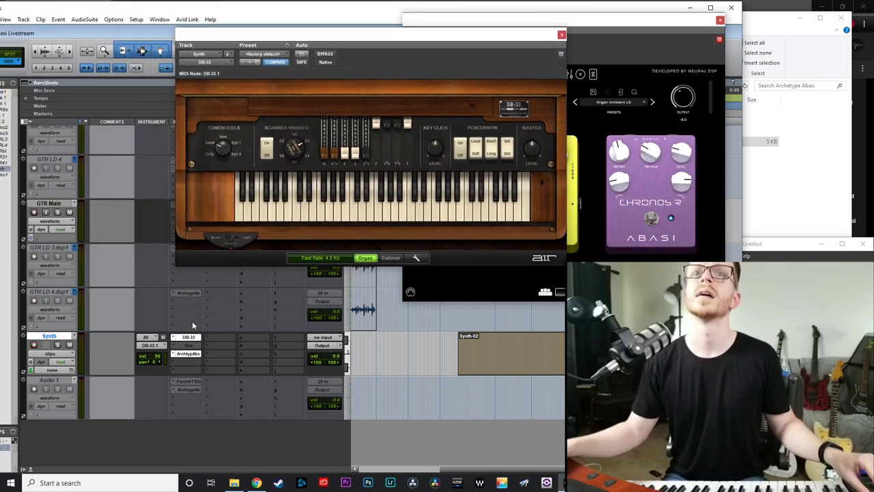
pyautogui.scroll(3, 175, 321)
pyautogui.scroll(5, 175, 326)
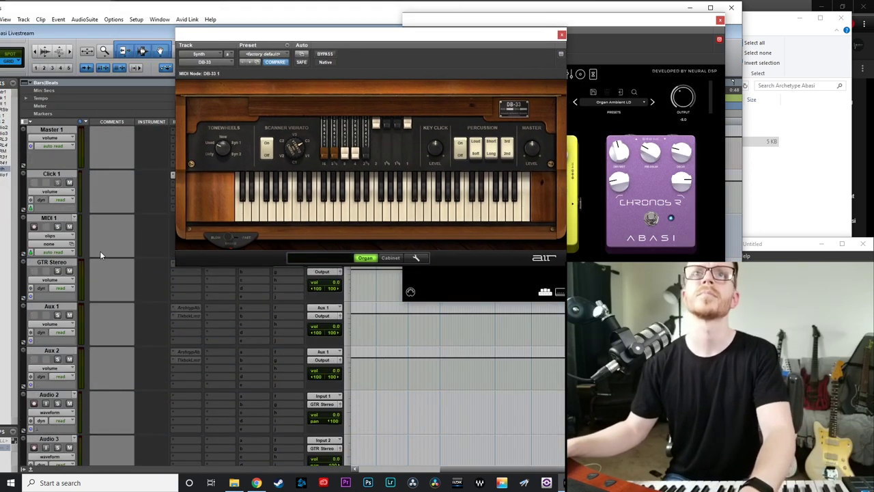
pyautogui.moveTo(65, 220); pyautogui.dragTo(60, 334)
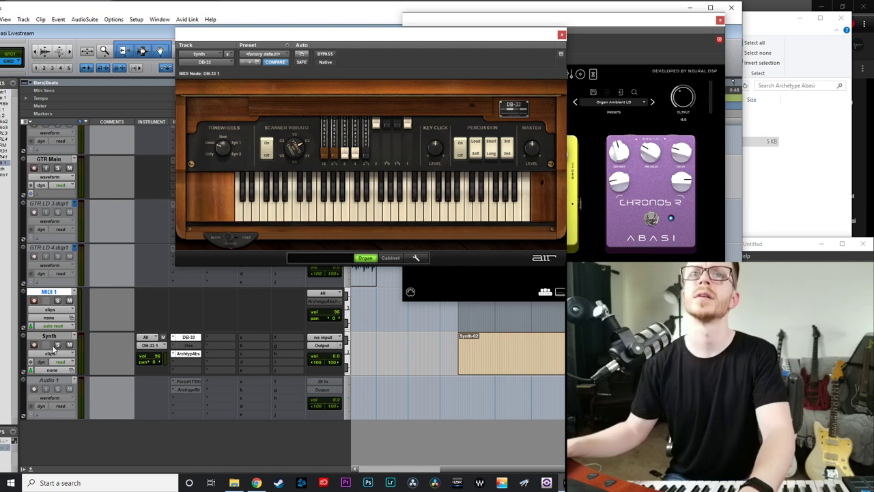
# - Record-enable the tracks and route the MIDI 1 track's output to channel-1 of the Synth track's Archetype Abasi 1
pyautogui.click(34, 345)
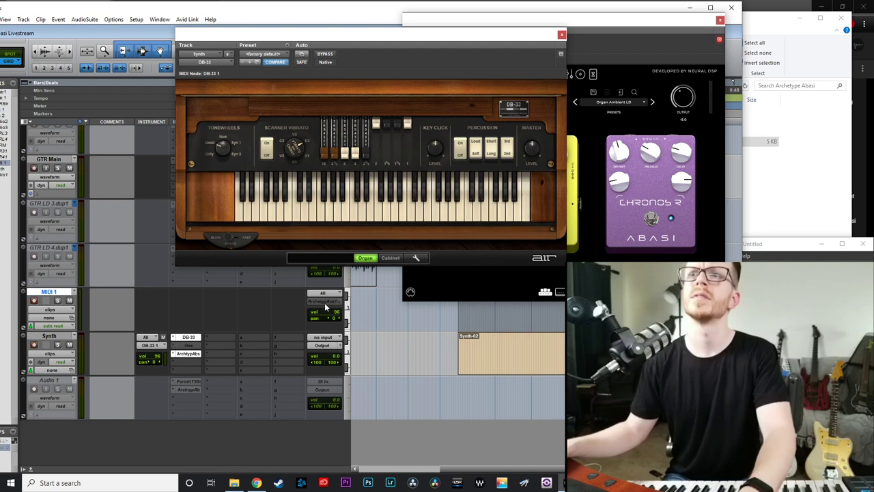
pyautogui.click(325, 301)
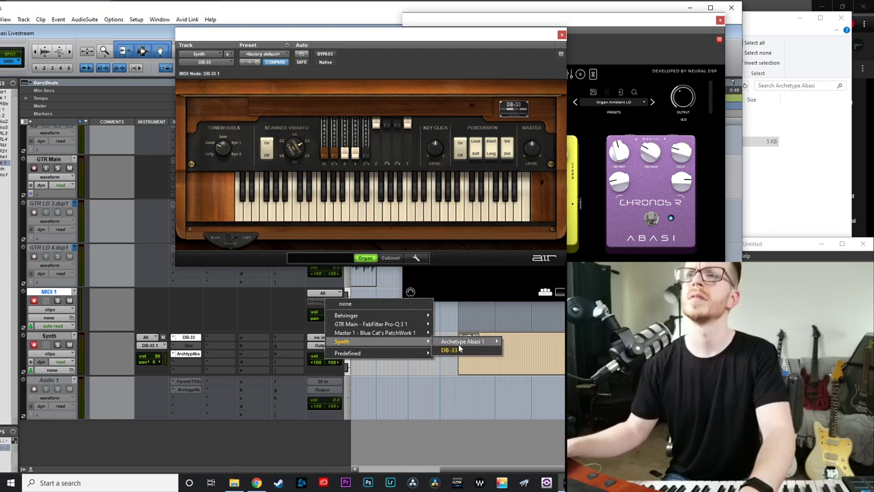
pyautogui.moveTo(458, 341)
pyautogui.click(524, 341)
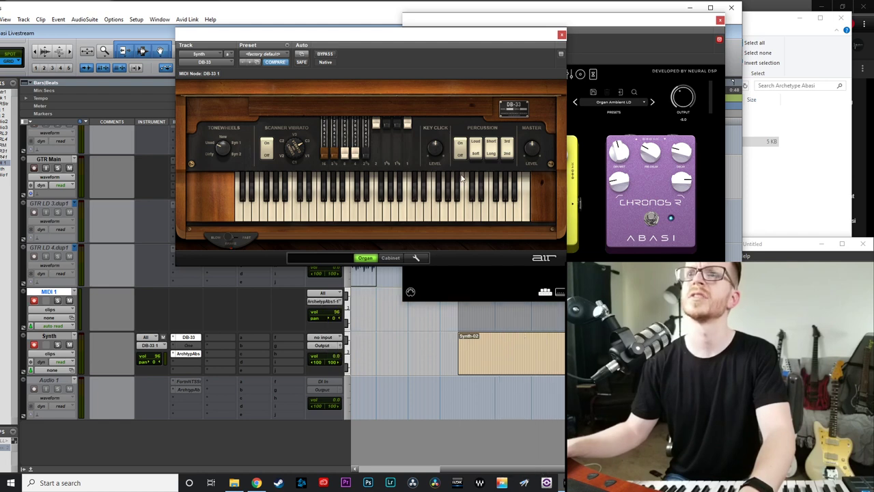
# - Assign Archetype Abasi's Input Gain to a hardware controller with MIDI Learn, leave the learn mode, and reset the gain
pyautogui.moveTo(499, 47); pyautogui.dragTo(337, 28)
pyautogui.moveTo(449, 27); pyautogui.dragTo(458, 24)
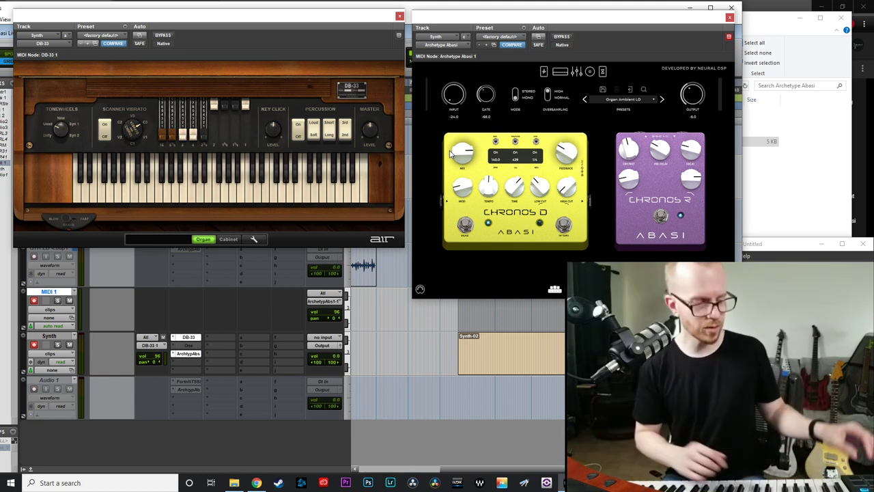
pyautogui.rightClick(461, 99)
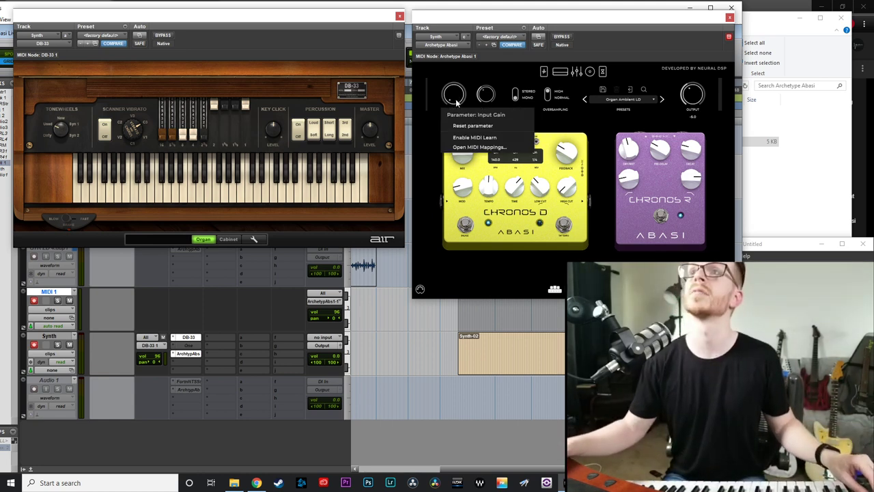
pyautogui.click(479, 138)
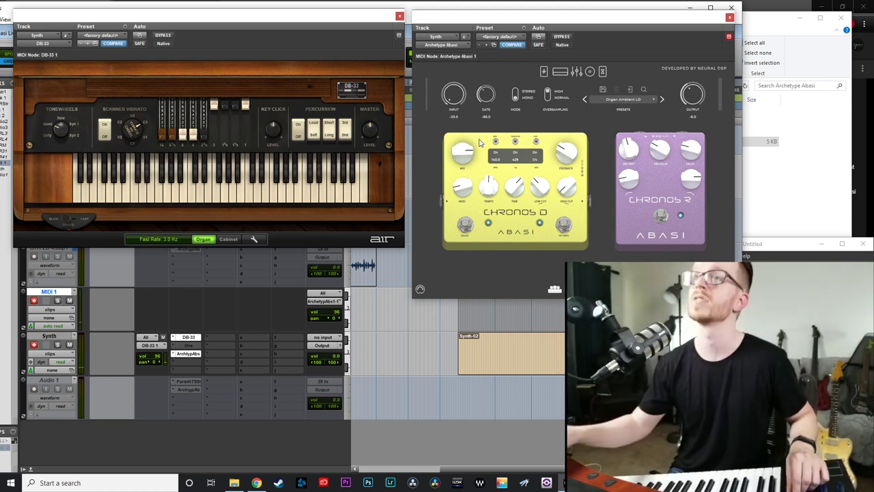
pyautogui.rightClick(464, 150)
pyautogui.click(497, 198)
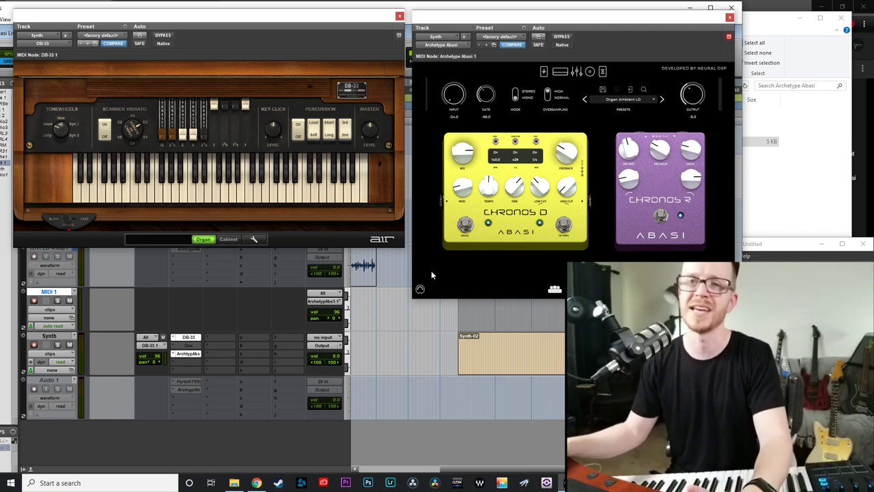
pyautogui.doubleClick(456, 95)
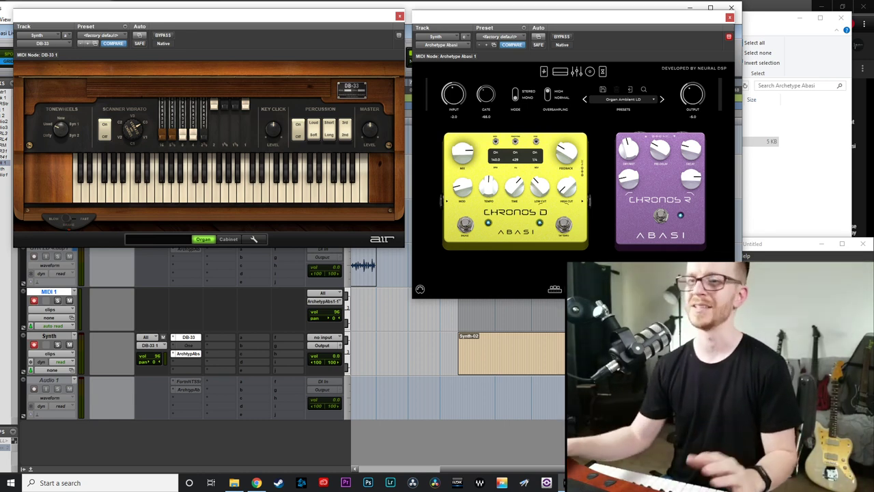
# - Make the Synth track's DB-33 insert inactive, and activate and open its FabFilter One insert
pyautogui.rightClick(193, 335)
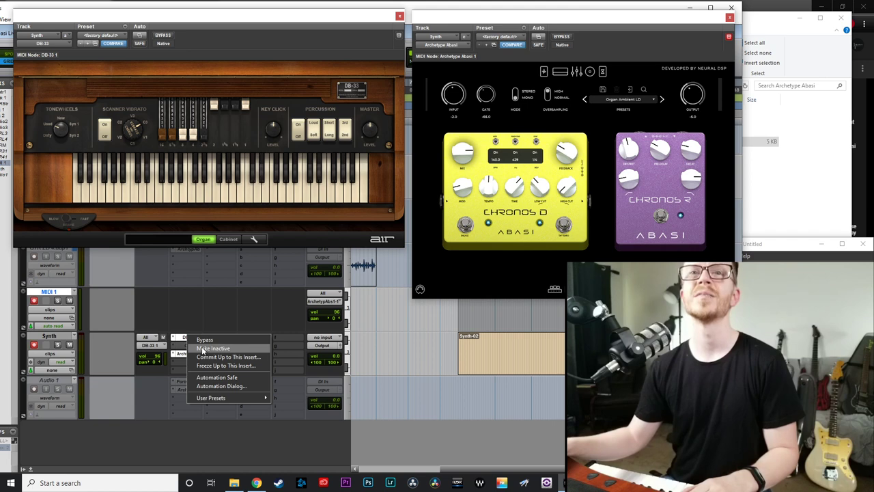
pyautogui.click(203, 349)
pyautogui.rightClick(181, 353)
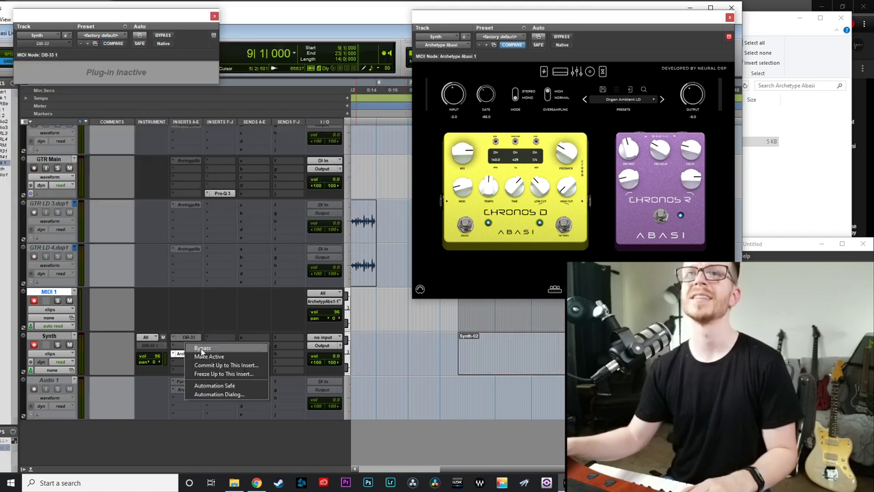
pyautogui.click(206, 356)
pyautogui.click(188, 344)
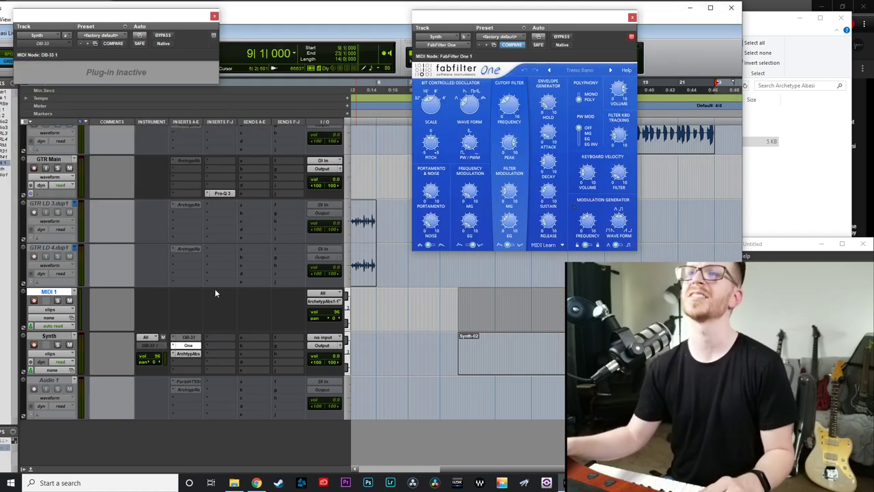
# - Set the Synth track's instrument MIDI output to FabFilter One 1, channel-1
pyautogui.moveTo(558, 20); pyautogui.dragTo(508, 45)
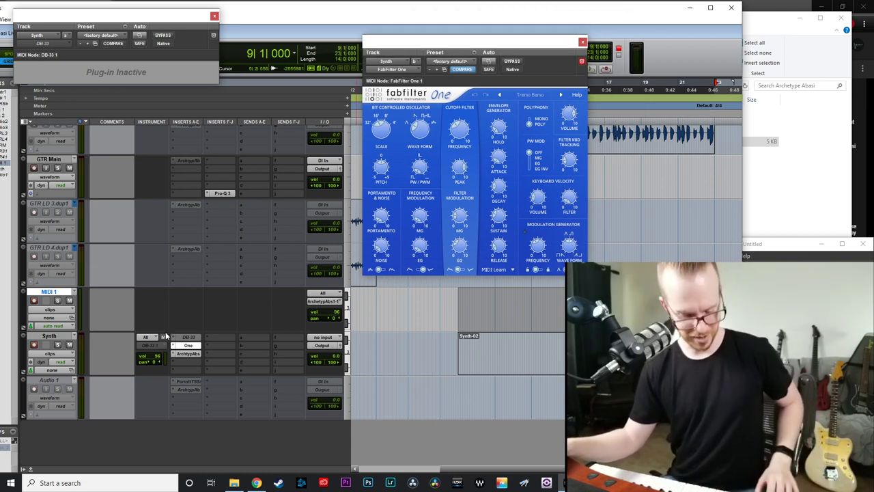
pyautogui.click(155, 345)
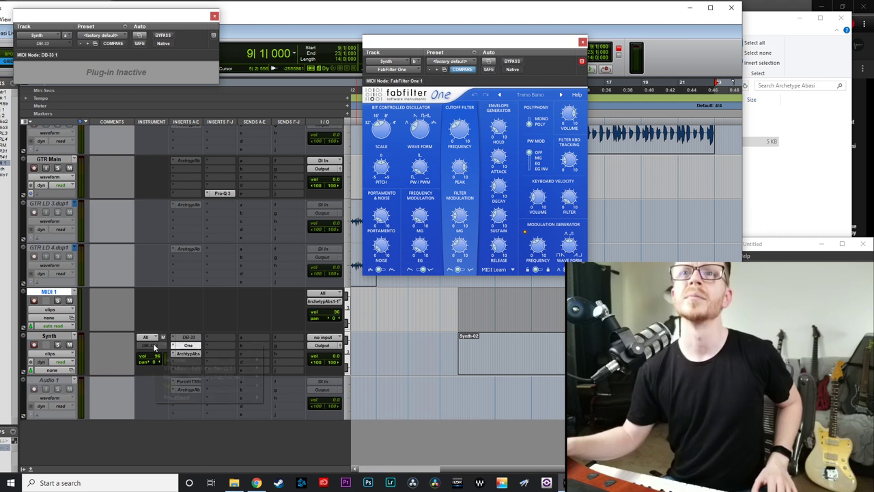
pyautogui.moveTo(183, 384)
pyautogui.moveTo(291, 386)
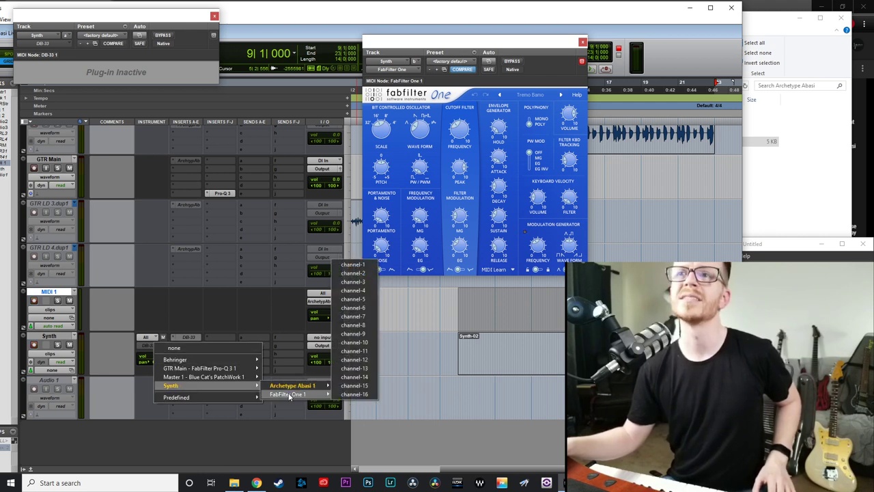
pyautogui.click(353, 265)
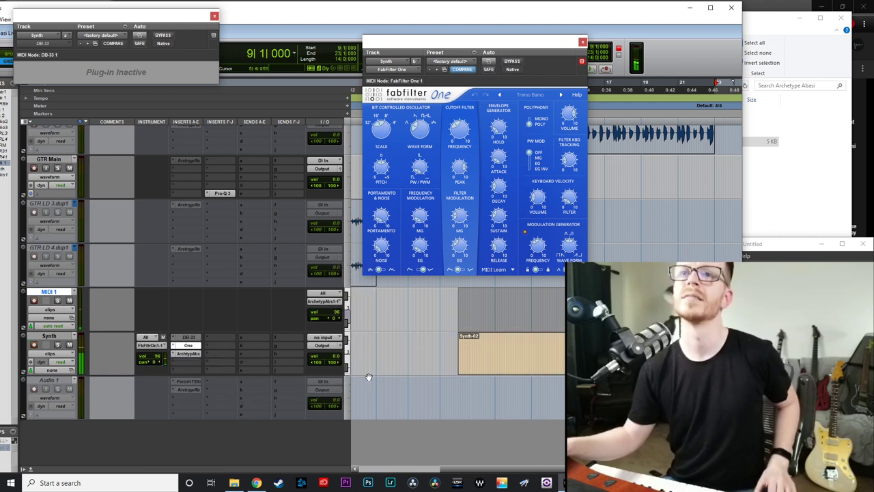
# - Open the Synth track's Archetype Abasi insert, bypass it to compare the dry FabFilter One sound, and re-enable it
pyautogui.click(195, 353)
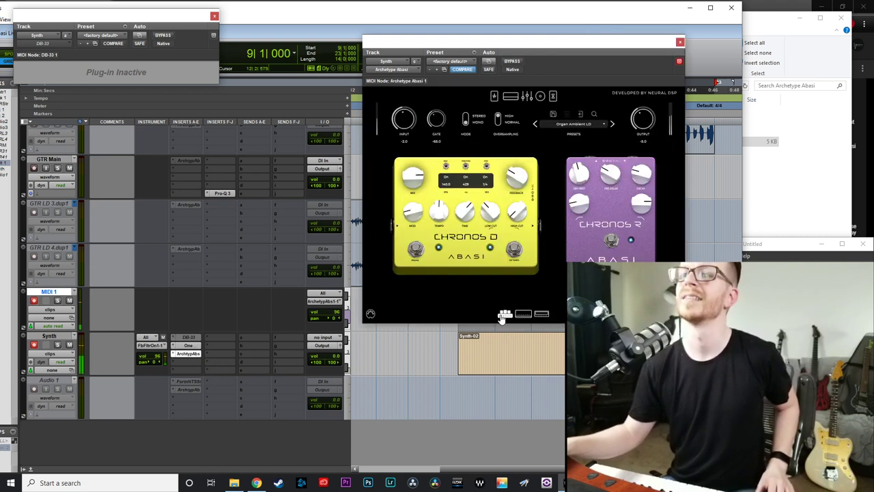
pyautogui.click(513, 63)
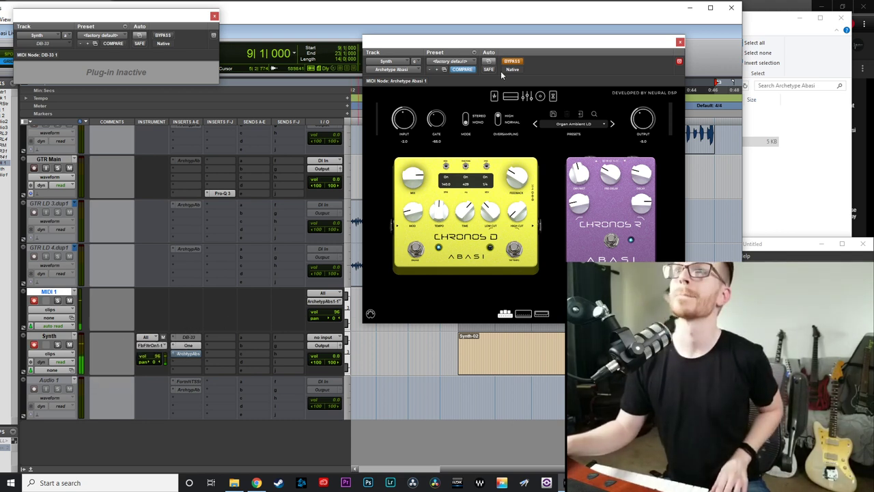
pyautogui.click(512, 61)
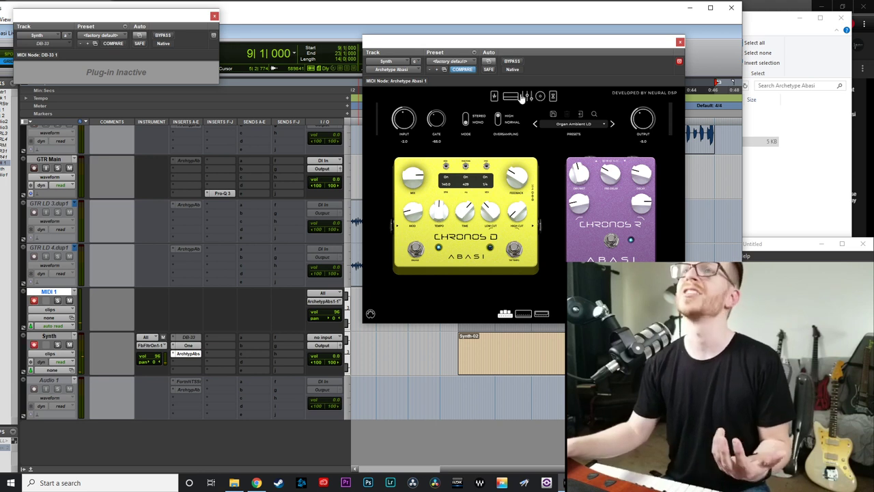
# - Review the EQ and cabinet sections of the Organ Ambient LD preset, and switch to the OBS window
pyautogui.click(527, 96)
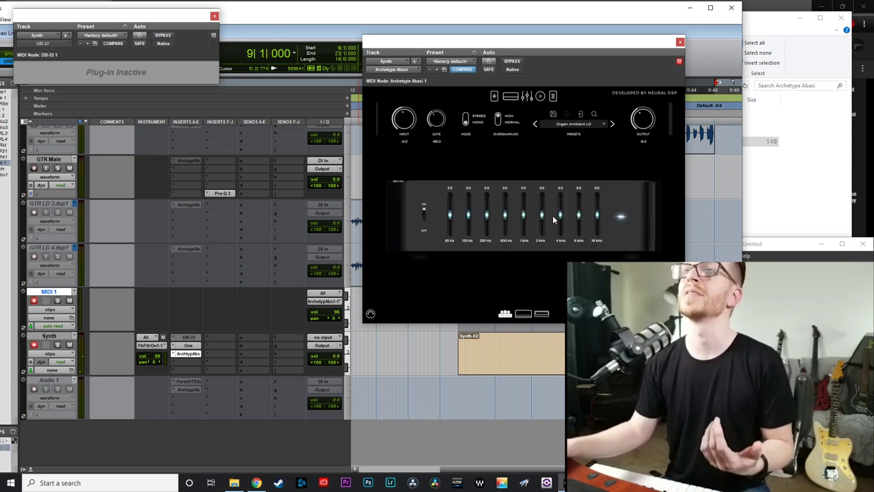
pyautogui.click(540, 96)
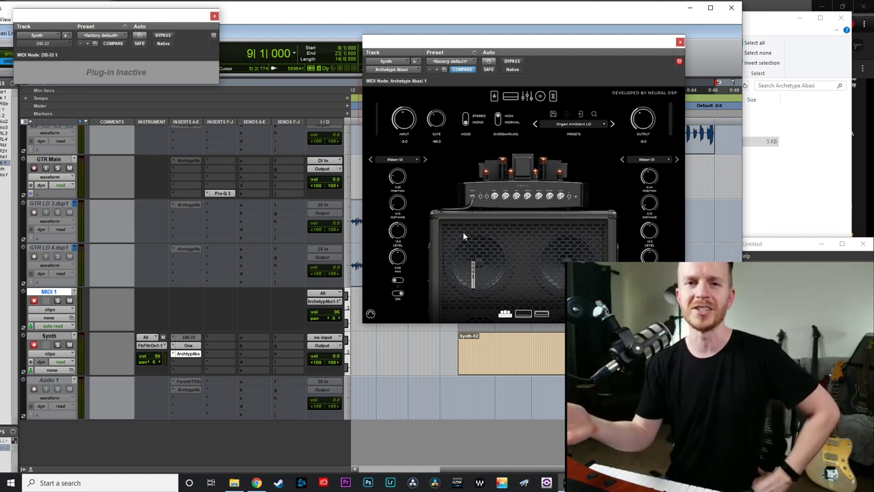
pyautogui.click(785, 244)
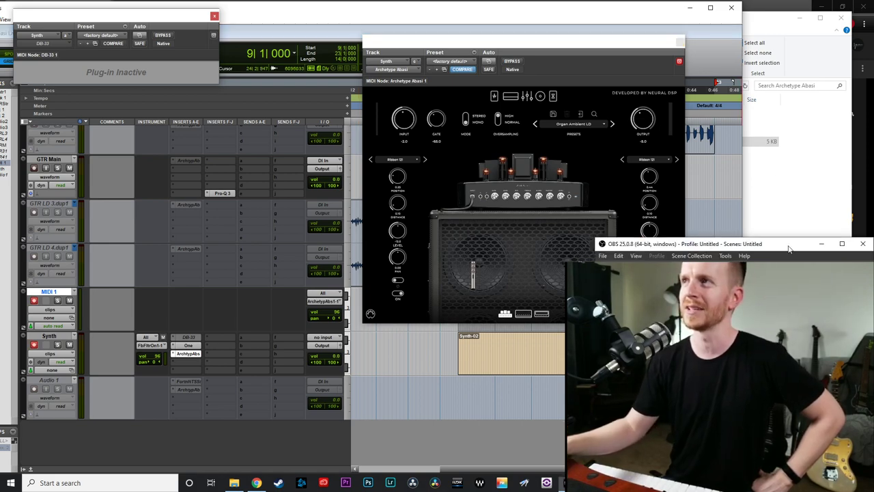